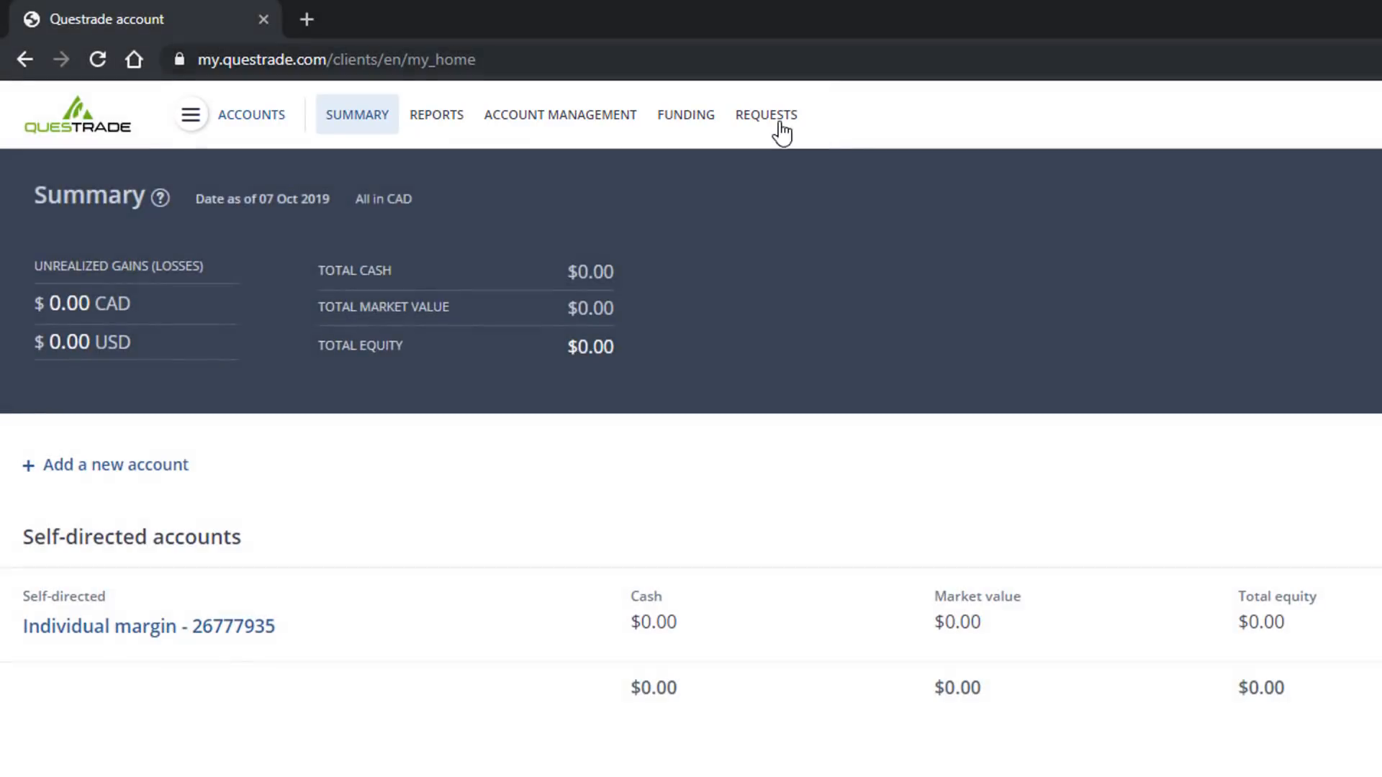
{"action": "left_click", "coordinate": [781, 130]}
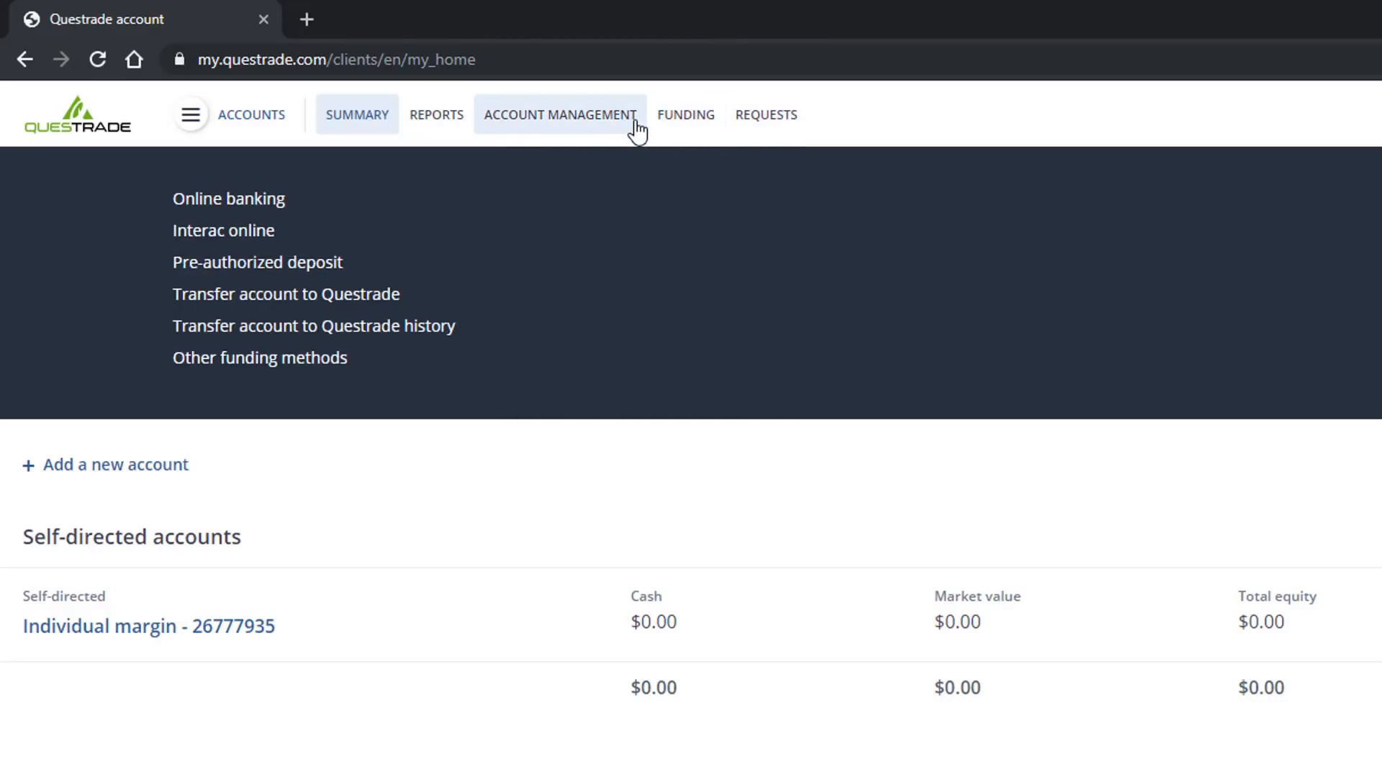
{"action": "mouse_move", "coordinate": [580, 132]}
{"action": "mouse_move", "coordinate": [443, 132]}
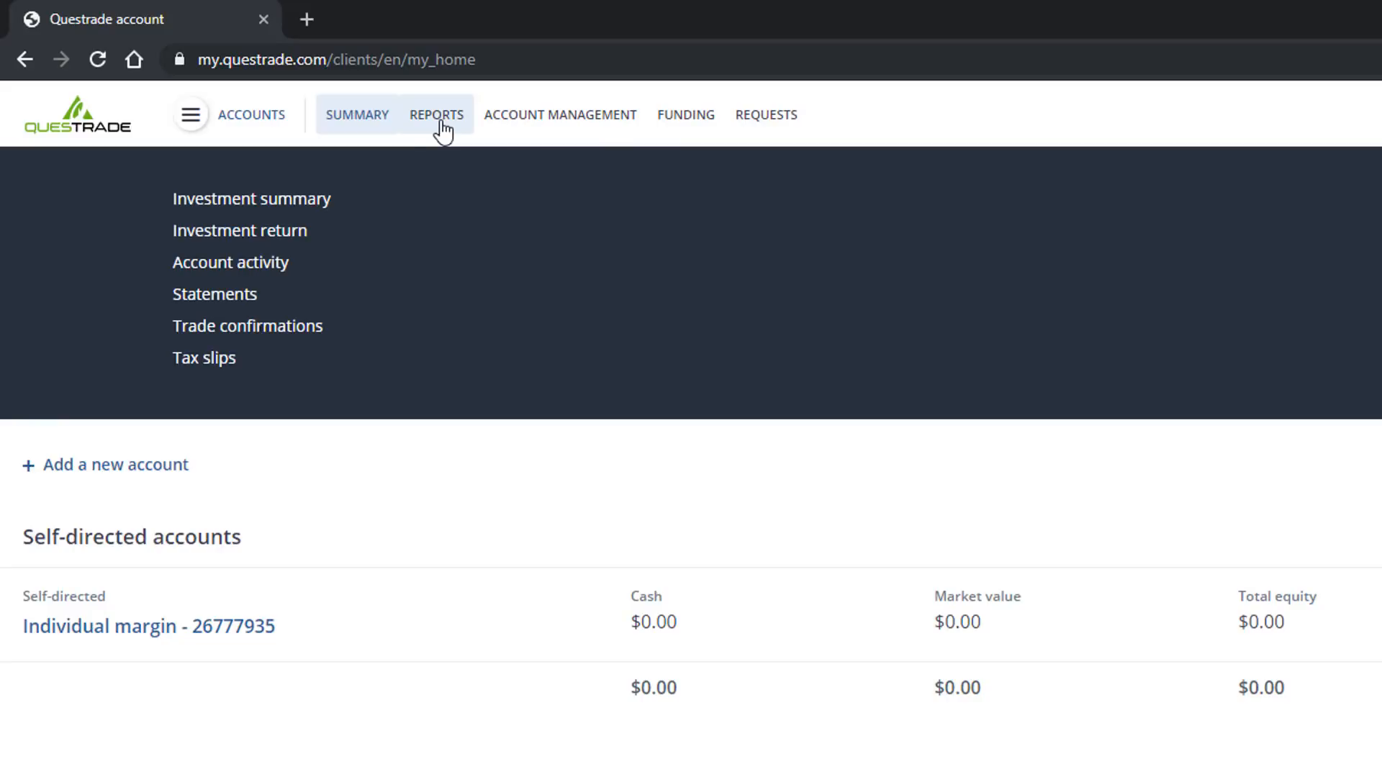
{"action": "mouse_move", "coordinate": [368, 132]}
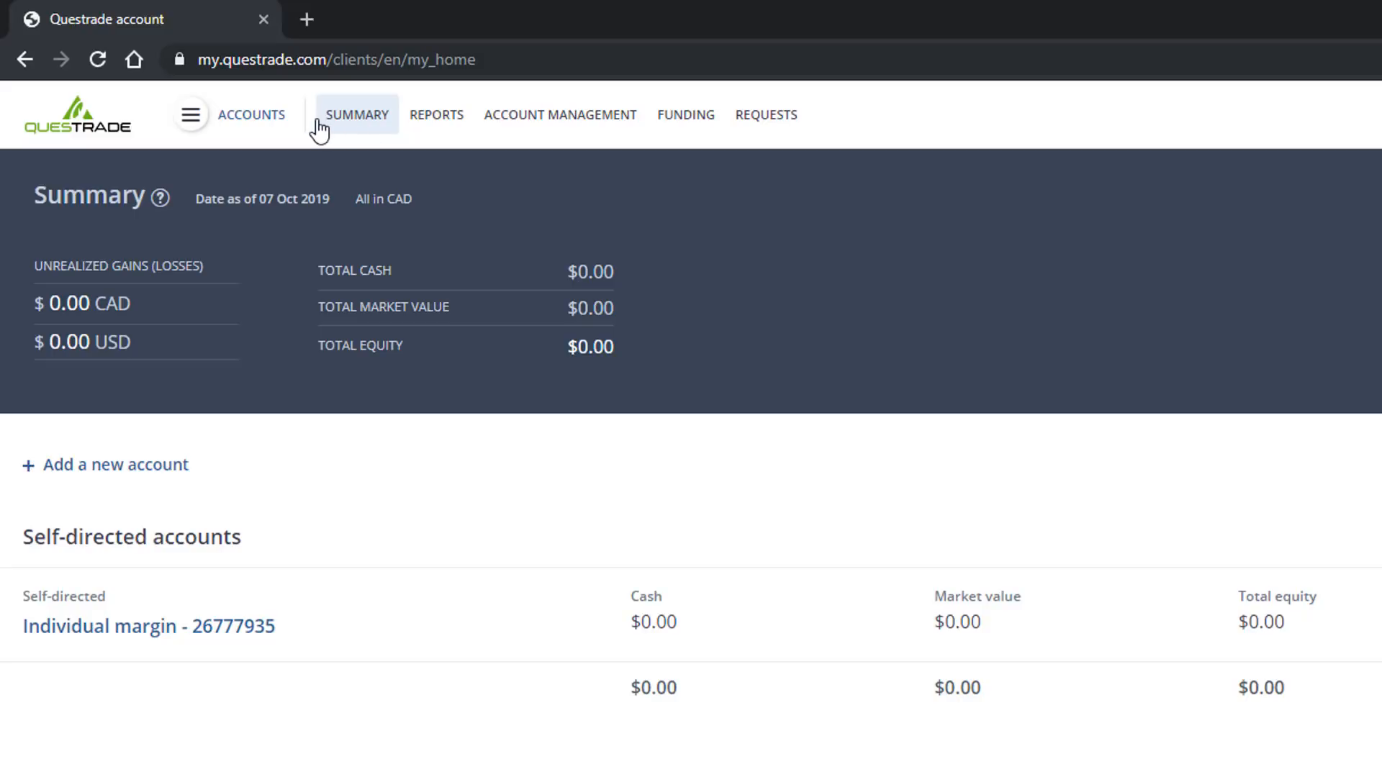
- Open the Trading platform from the accounts page and select the Margin account
{"action": "left_click", "coordinate": [242, 127]}
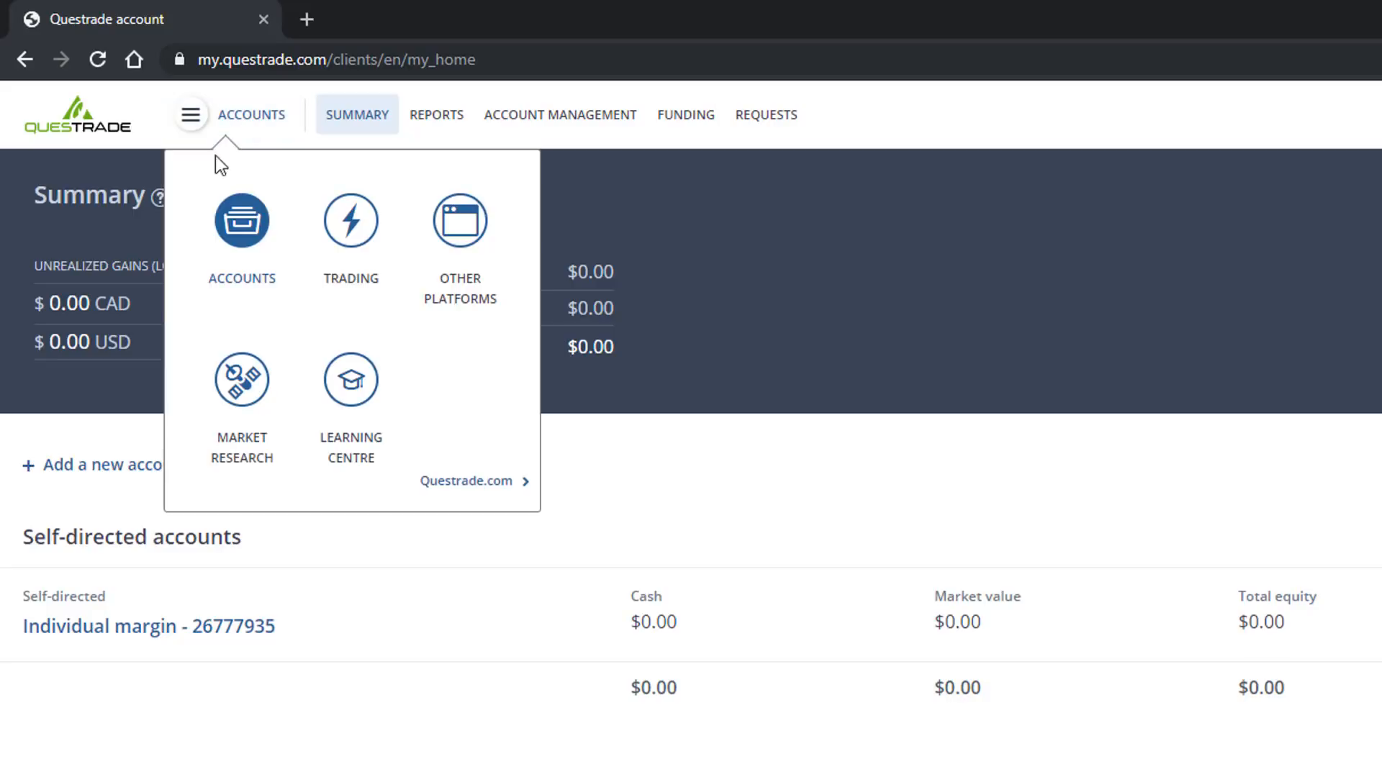
{"action": "left_click", "coordinate": [348, 220]}
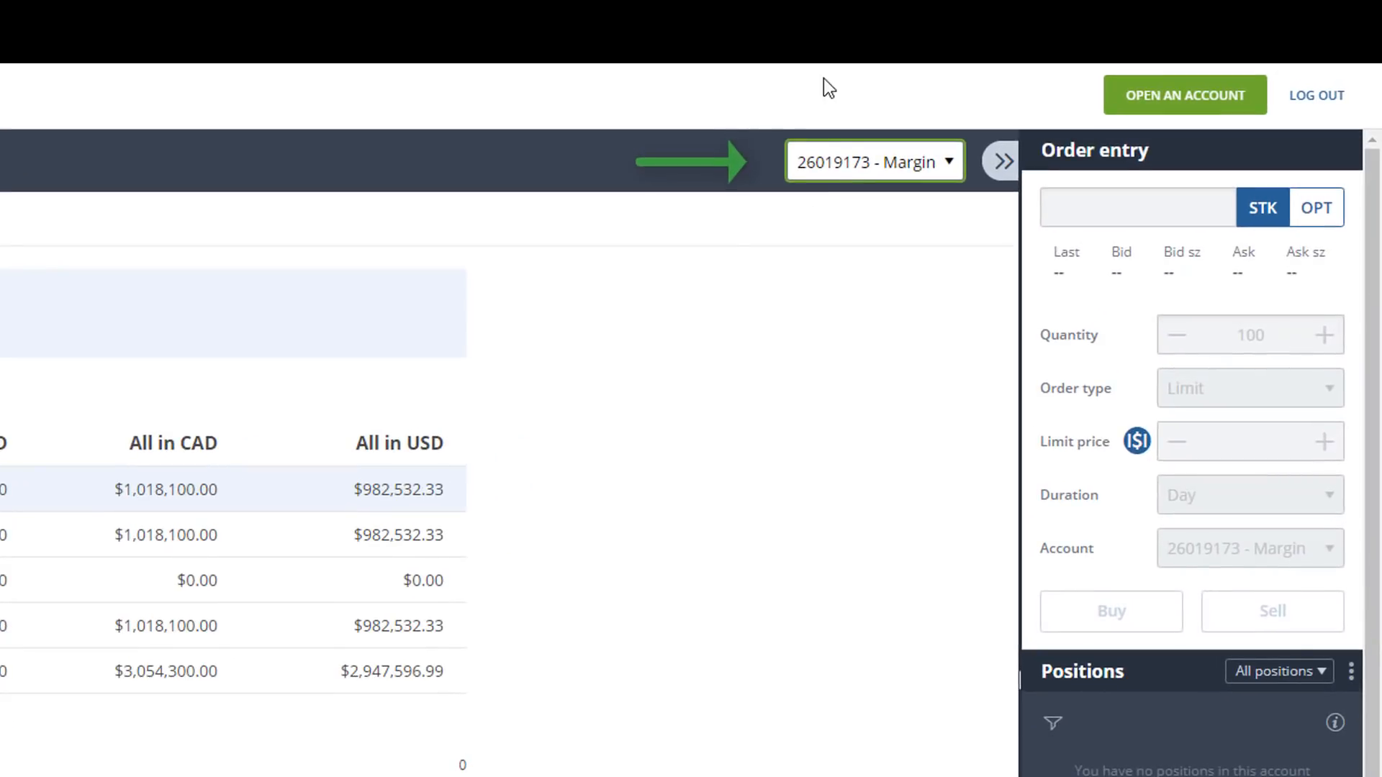
{"action": "left_click", "coordinate": [827, 159]}
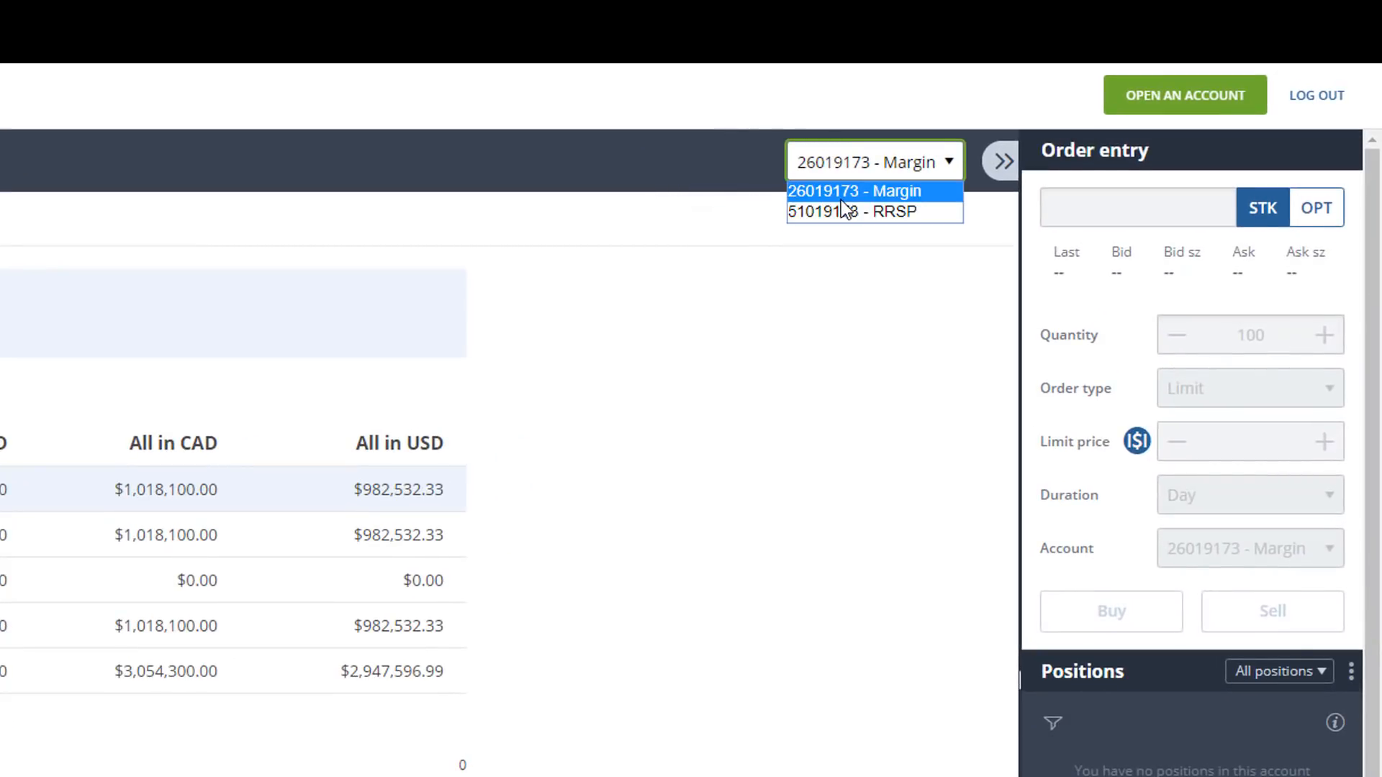
{"action": "left_click", "coordinate": [840, 194]}
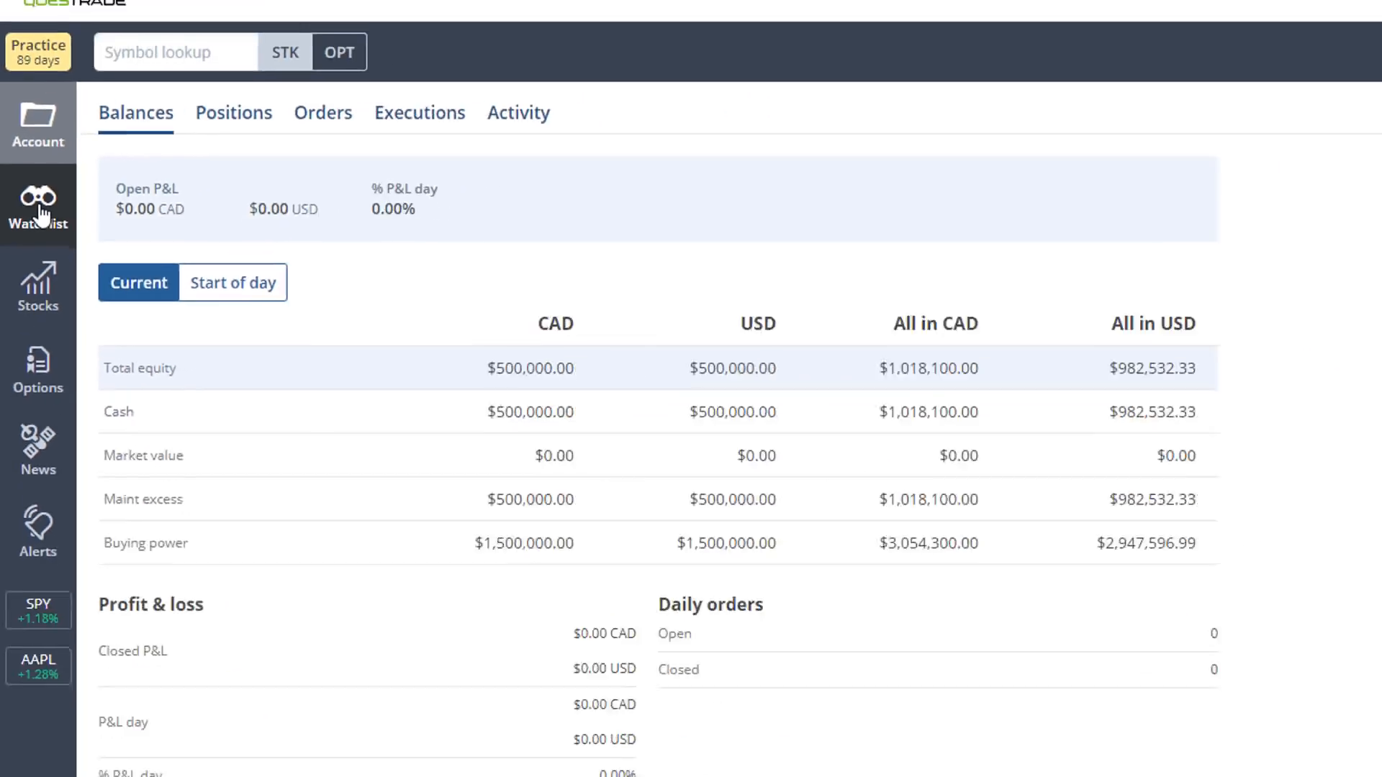
- Open the watchlist page and review the available public watchlists, keeping North American selected
{"action": "left_click", "coordinate": [46, 219]}
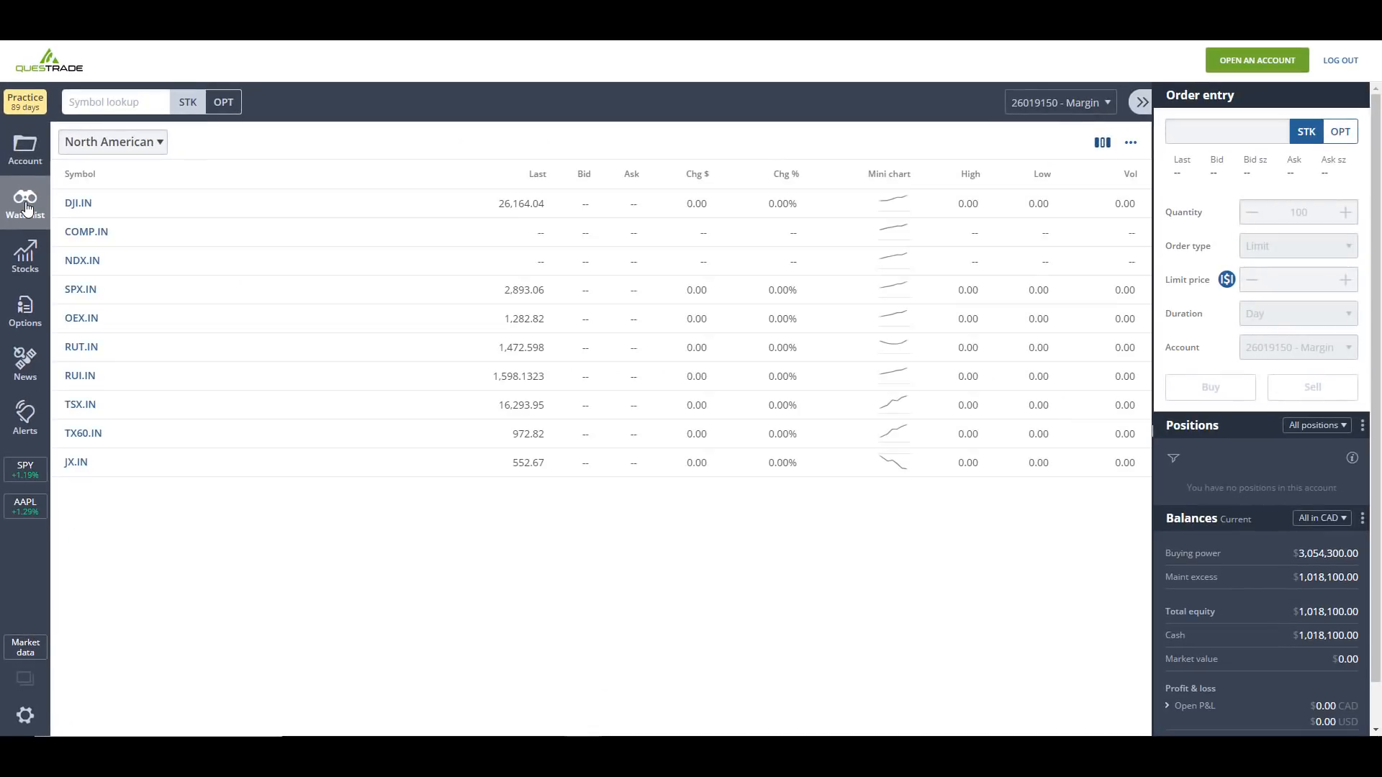
{"action": "left_click", "coordinate": [130, 153]}
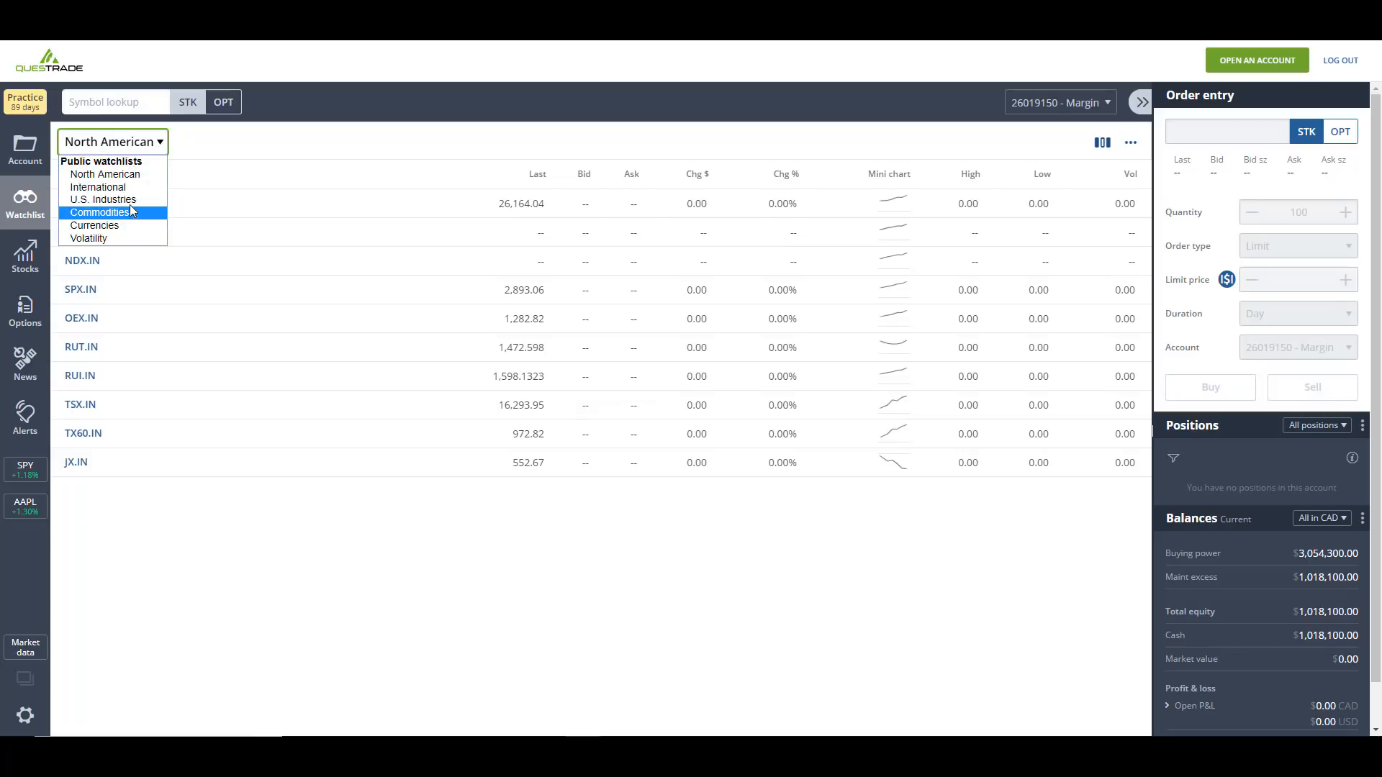
{"action": "left_click", "coordinate": [155, 144]}
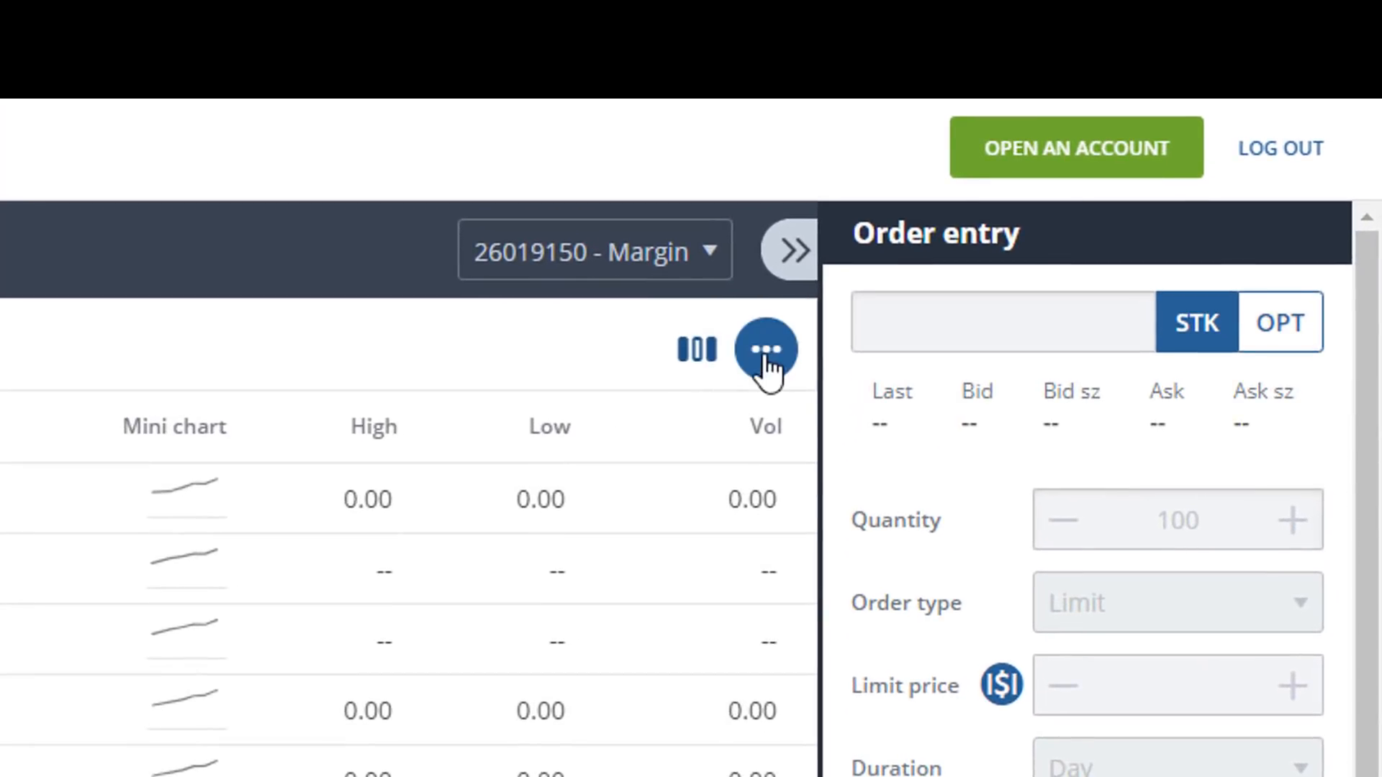
- Add a personal watchlist named Watchlist 1 and close the watchlist manager
{"action": "left_click", "coordinate": [765, 364]}
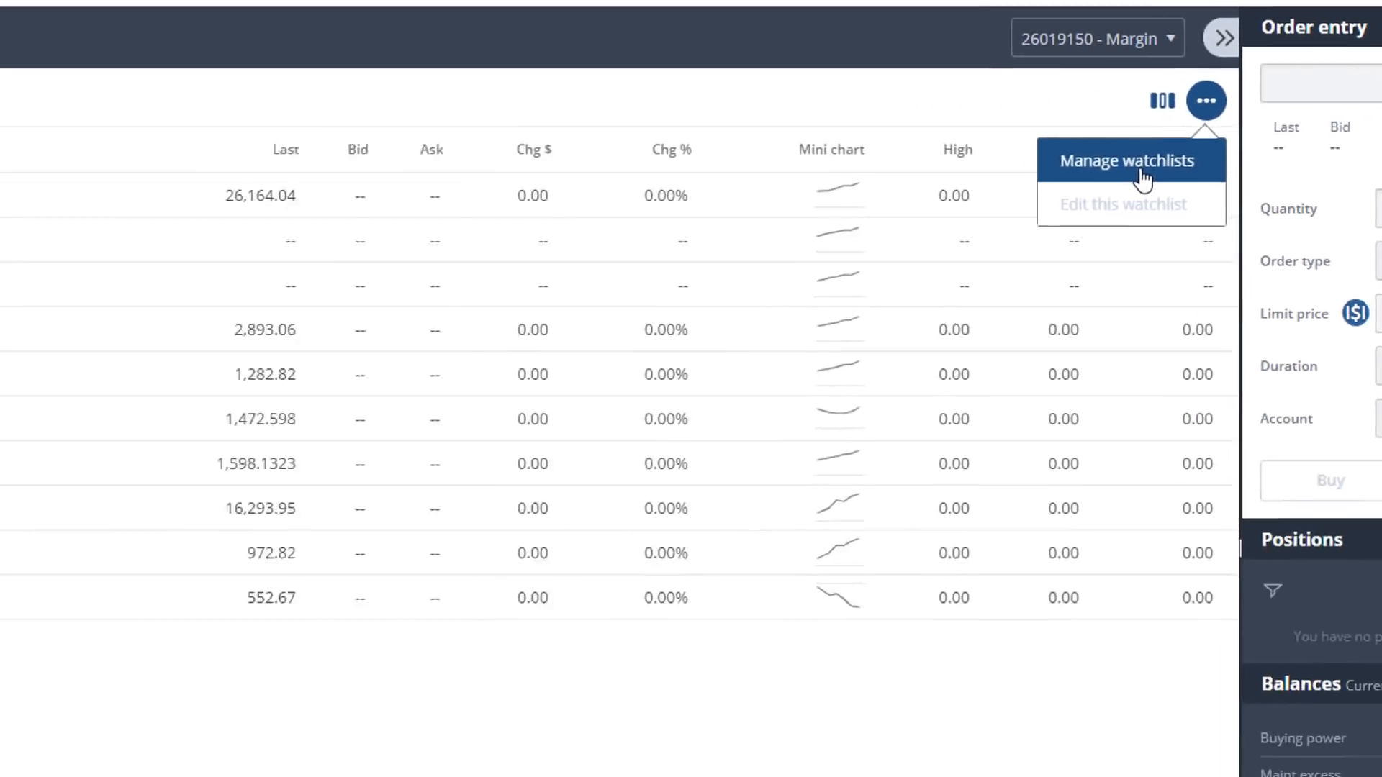
{"action": "left_click", "coordinate": [1123, 188]}
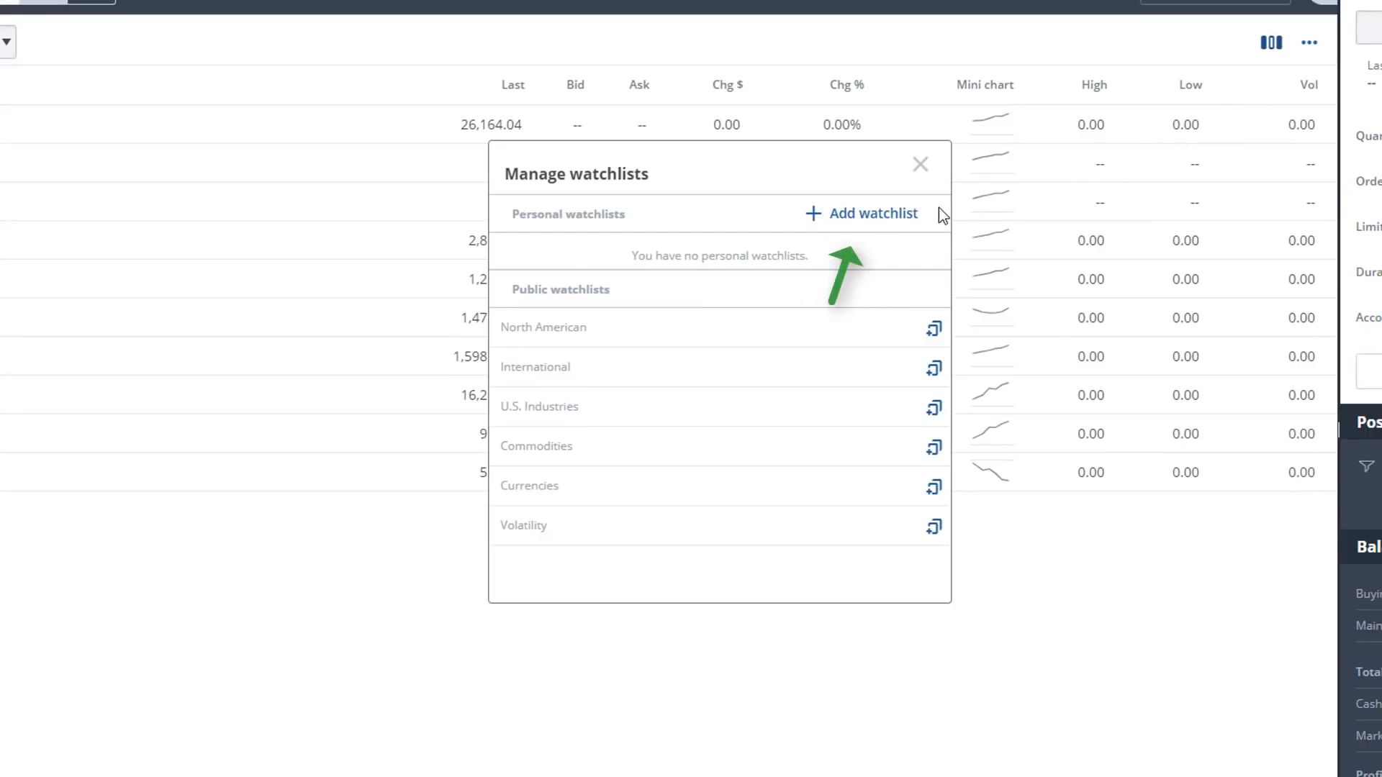
{"action": "left_click", "coordinate": [806, 222]}
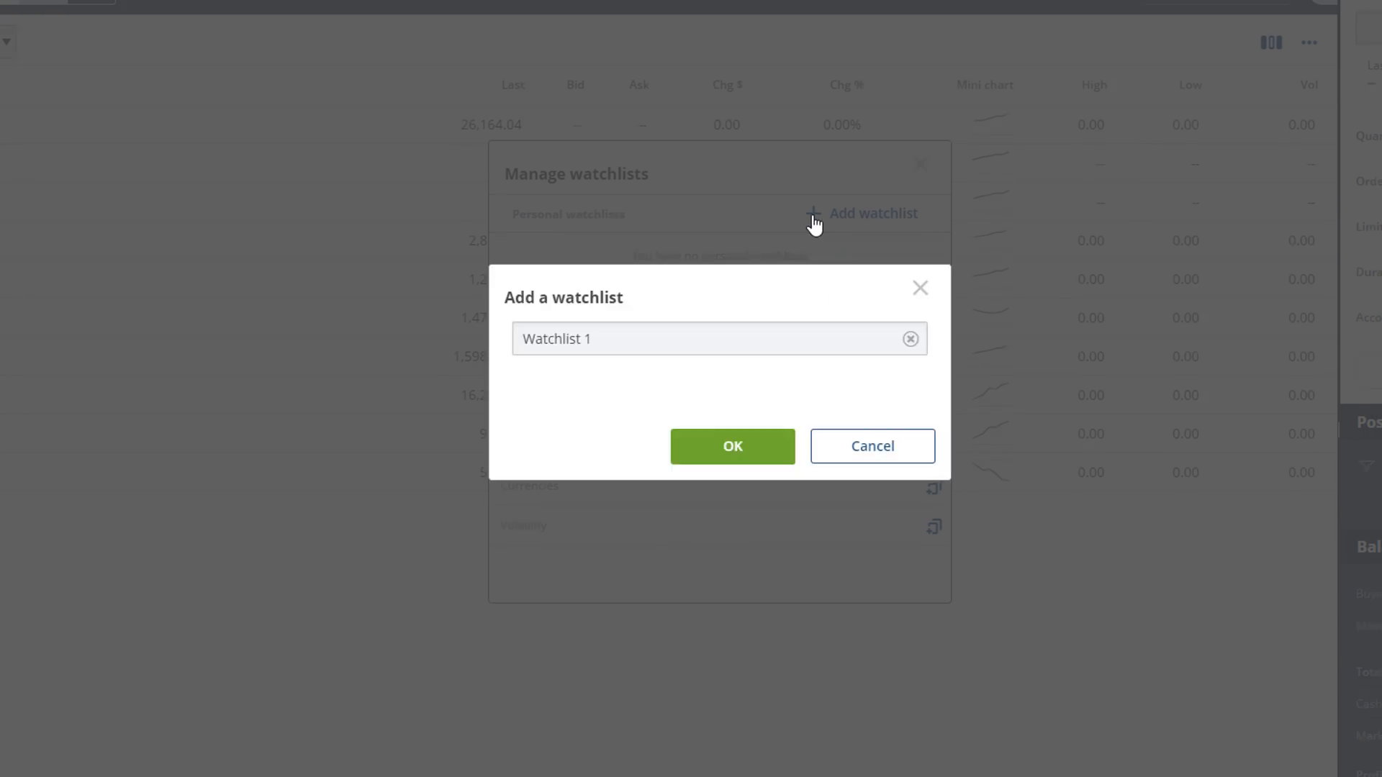
{"action": "left_click", "coordinate": [726, 448]}
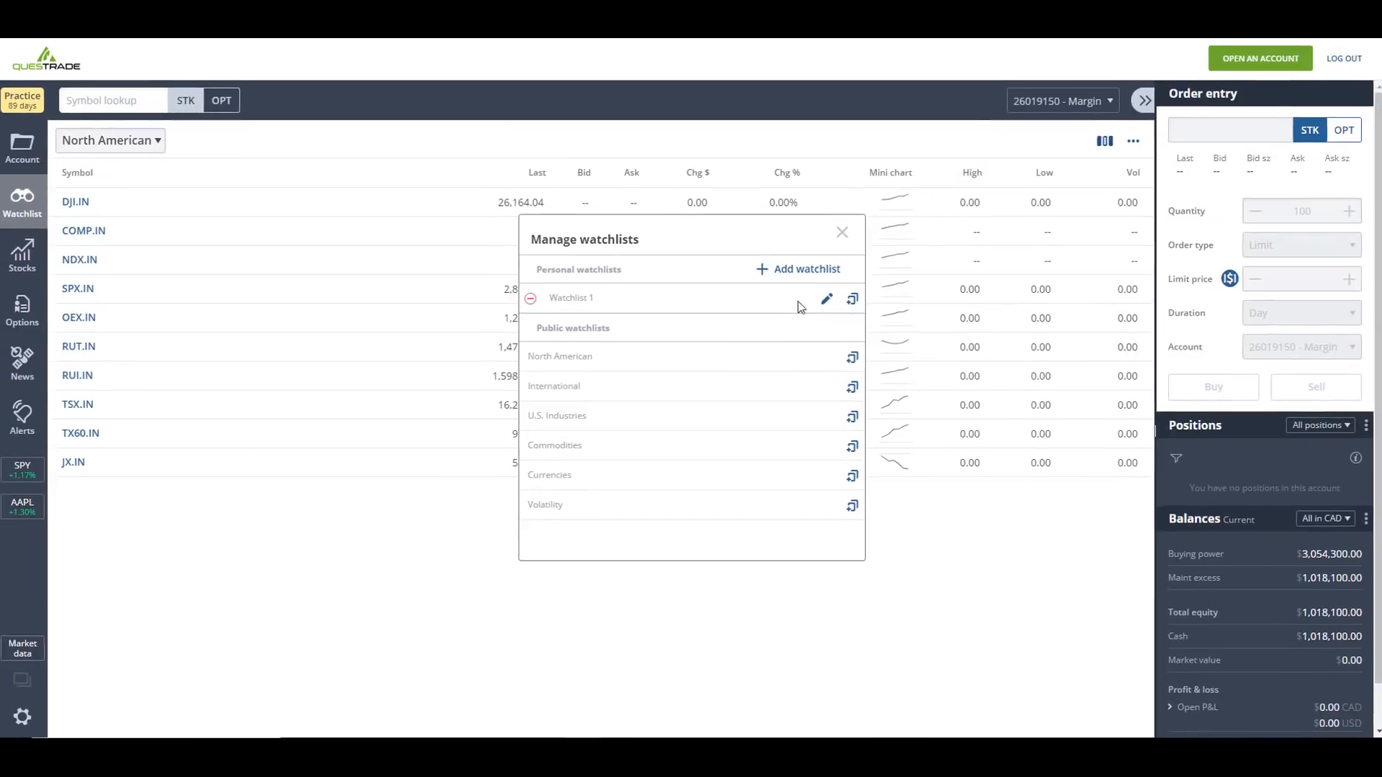
{"action": "left_click", "coordinate": [839, 234]}
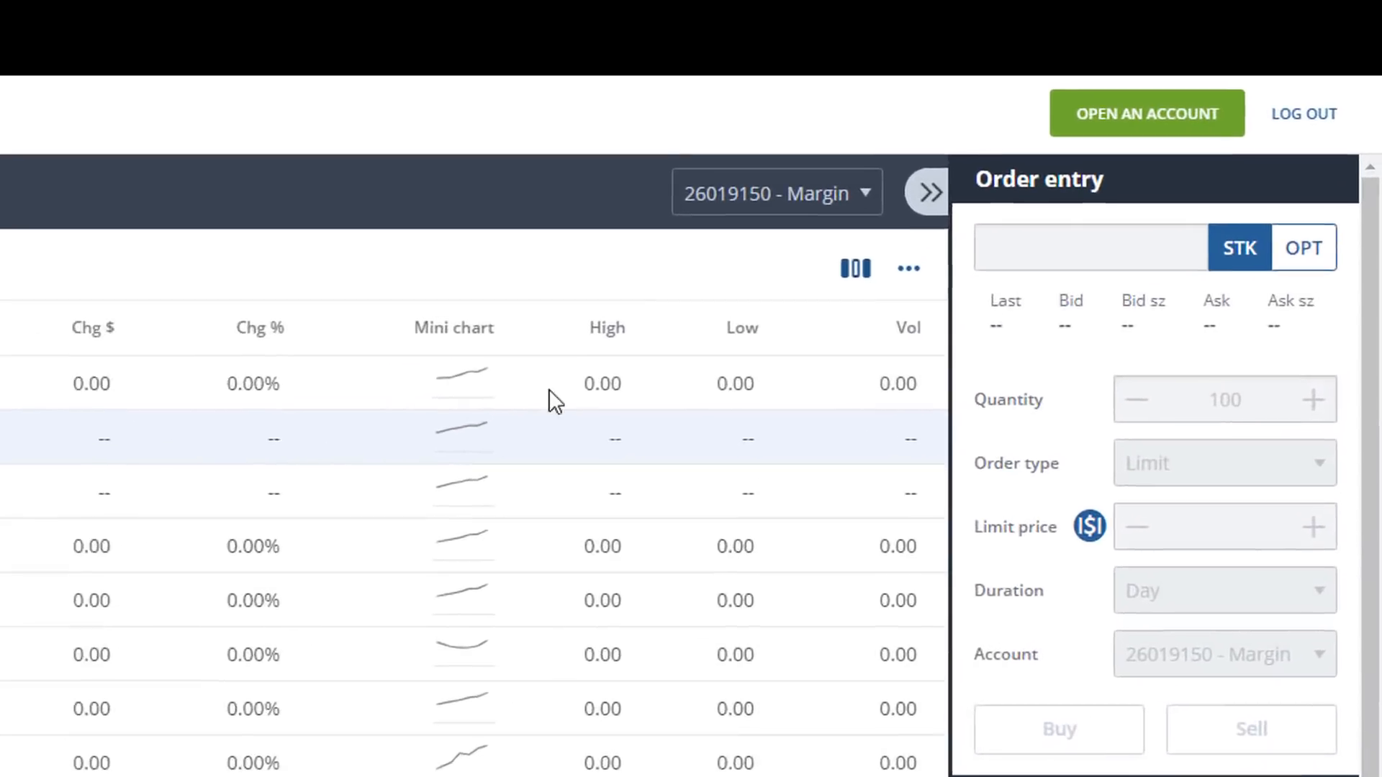
- Review the column options for the North American watchlist and close them without changes
{"action": "left_click", "coordinate": [795, 317]}
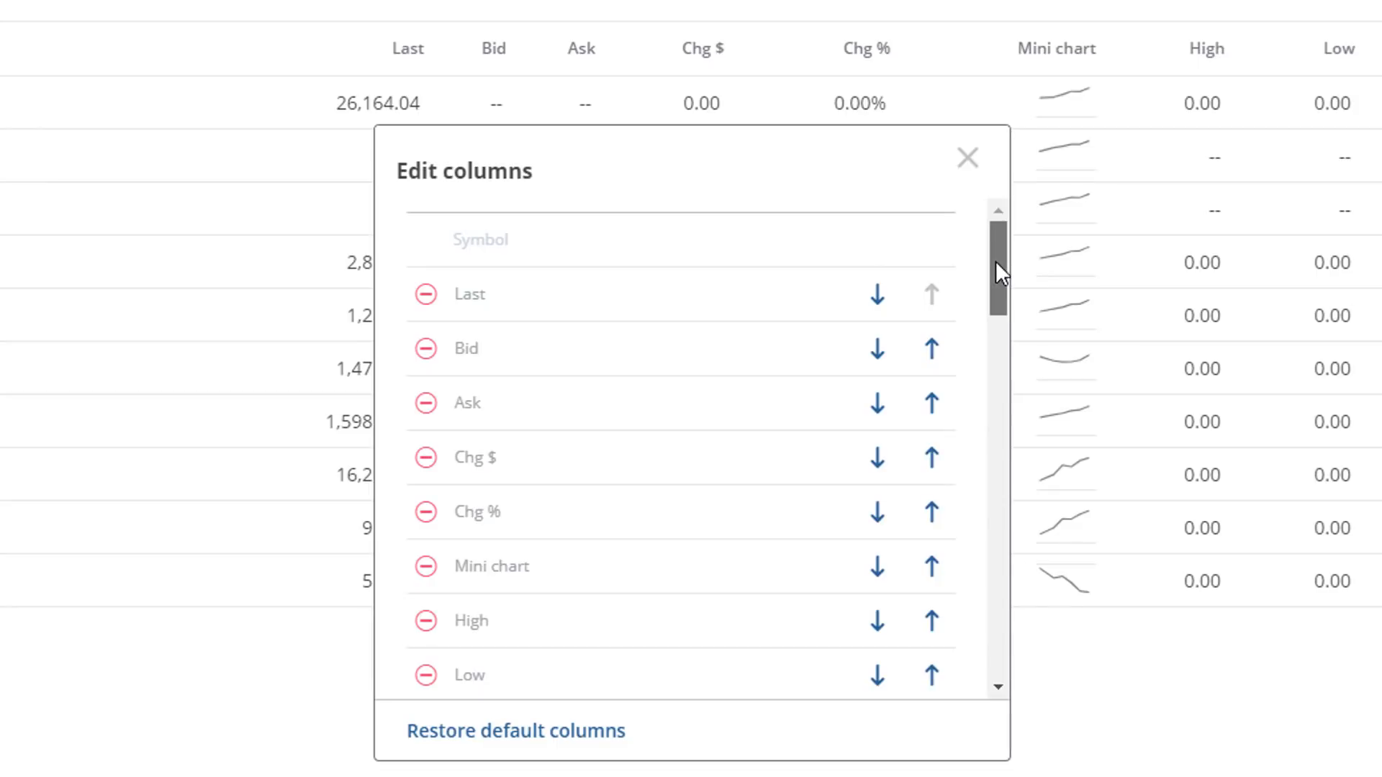
{"action": "left_click_drag", "start_coordinate": [996, 261], "coordinate": [1021, 216]}
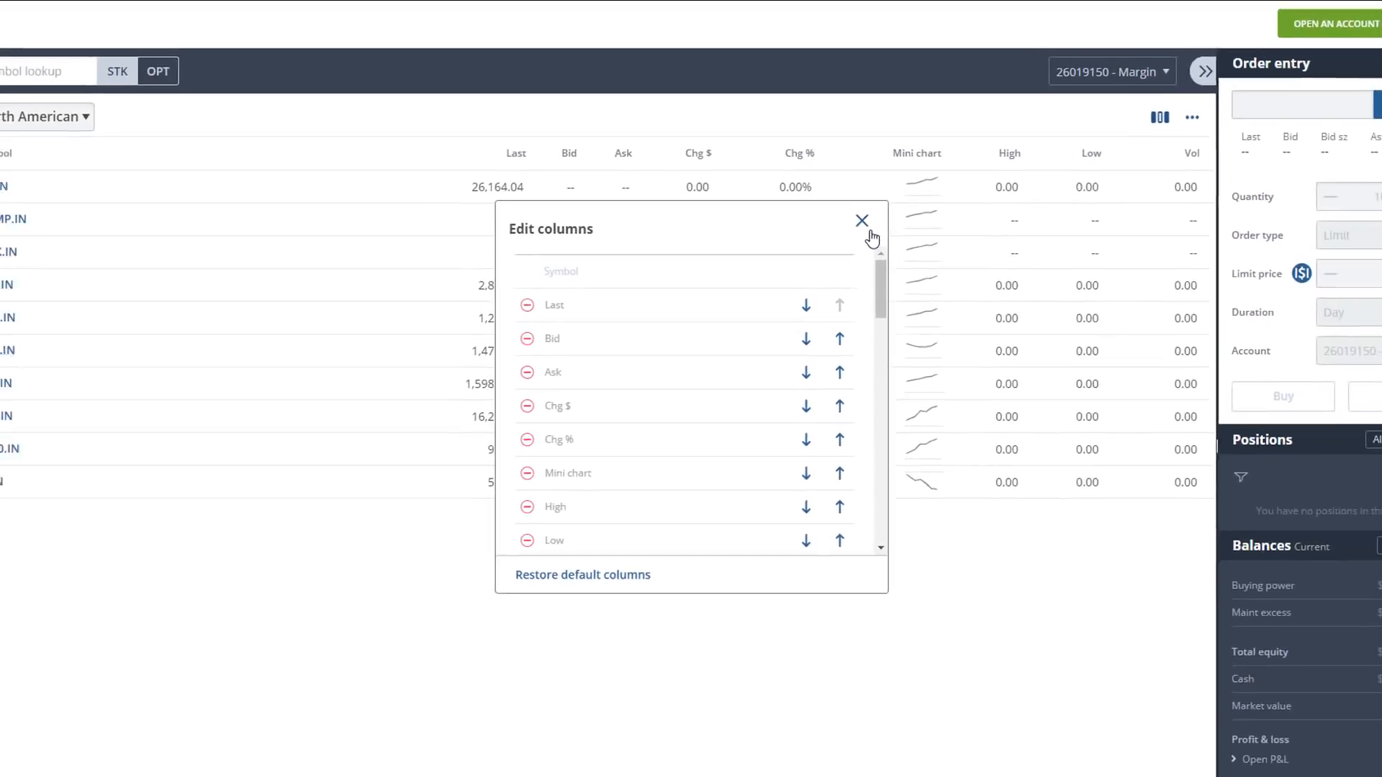
{"action": "left_click", "coordinate": [870, 226]}
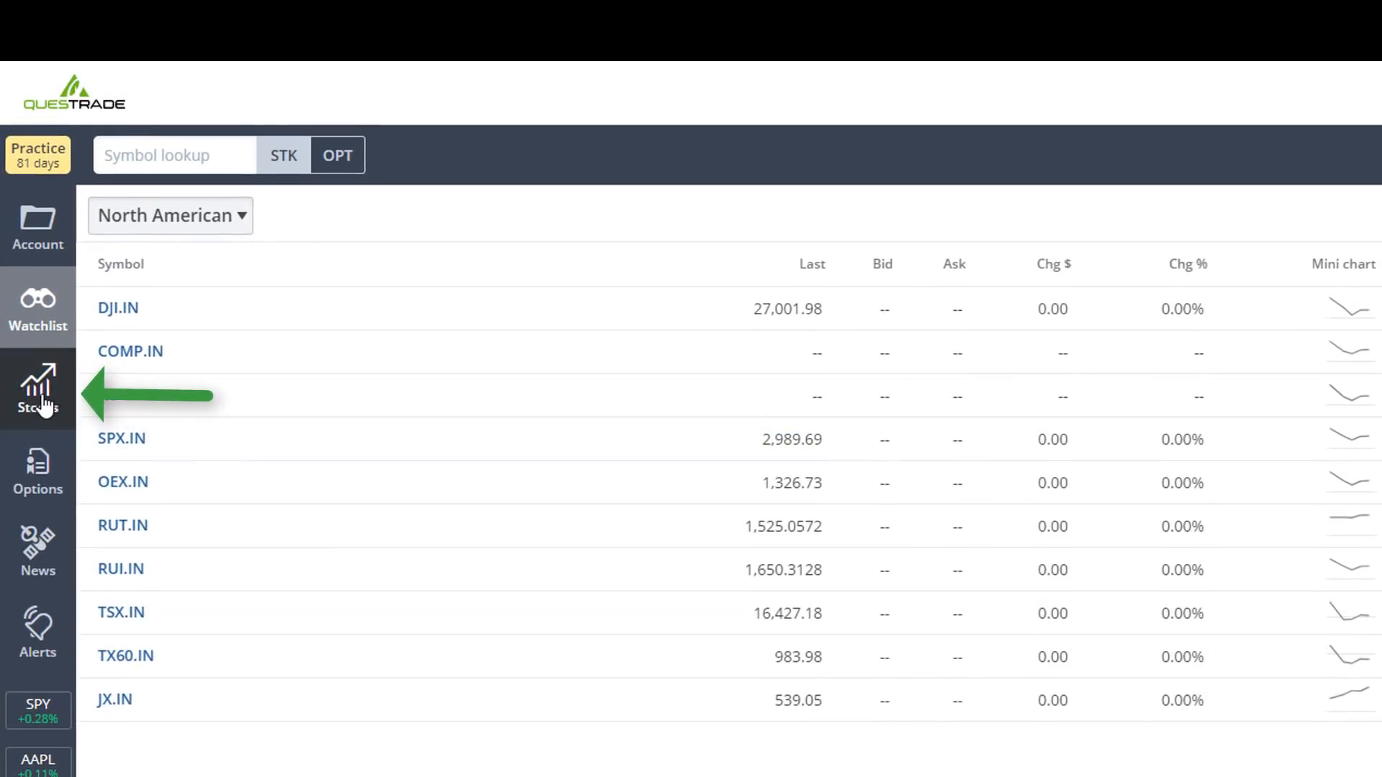
- Open the stocks page, look up the symbol TD, and clear the search
{"action": "left_click", "coordinate": [42, 392]}
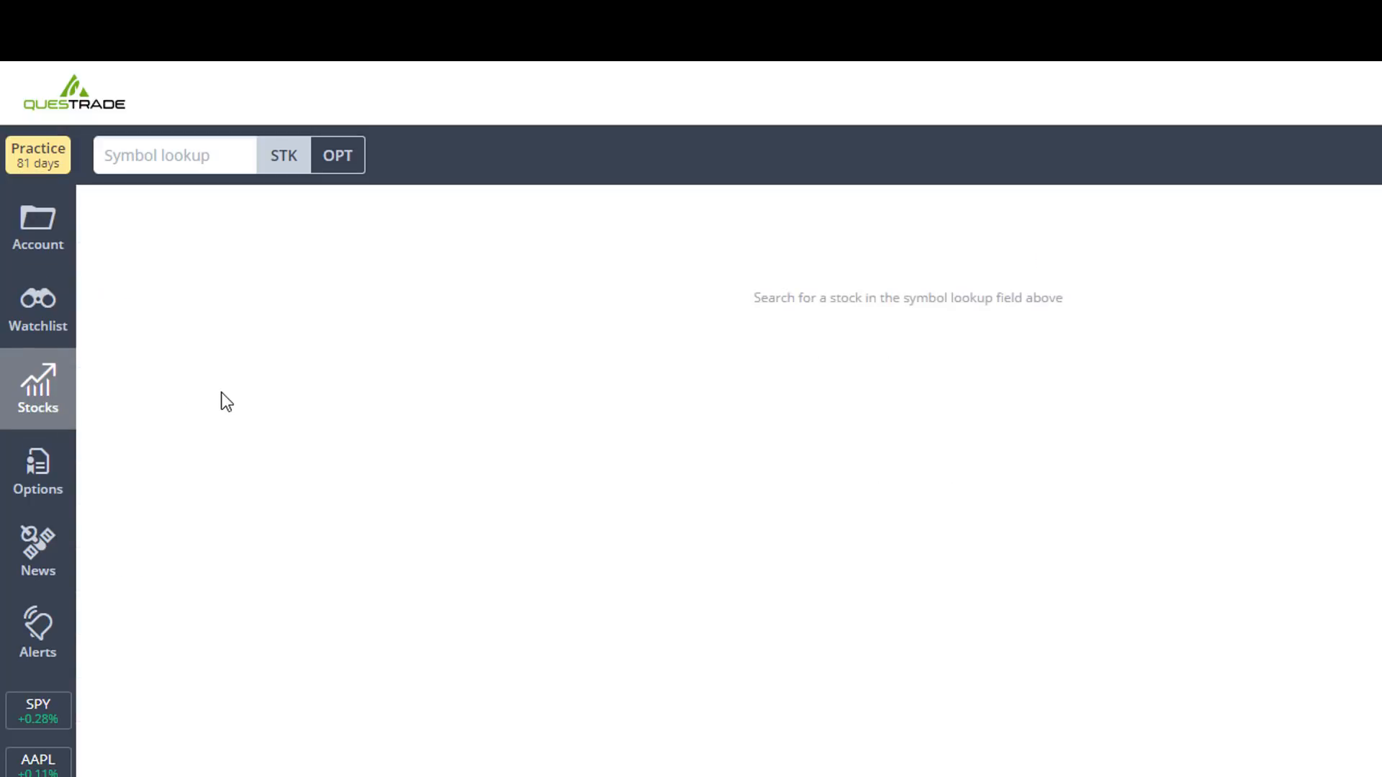
{"action": "left_click", "coordinate": [211, 156]}
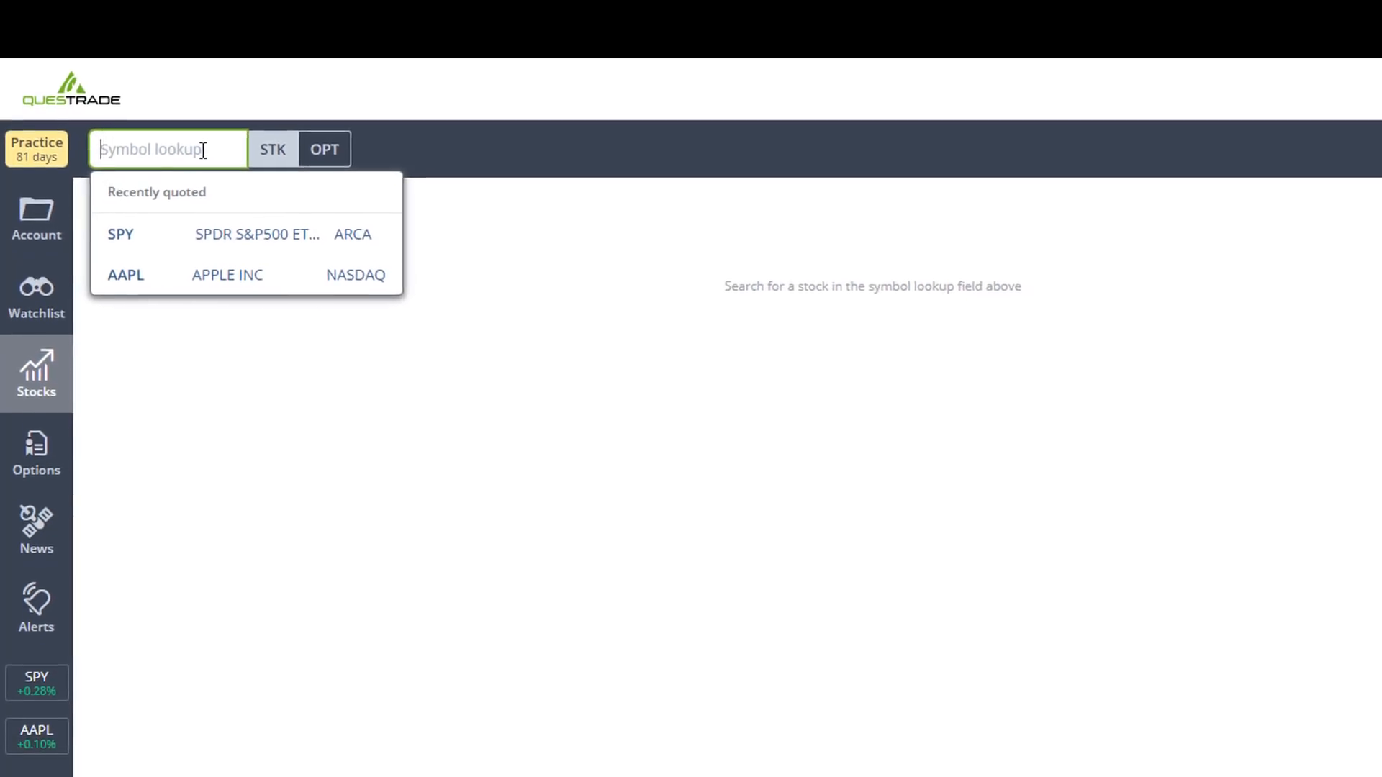
{"action": "type", "text": "TD"}
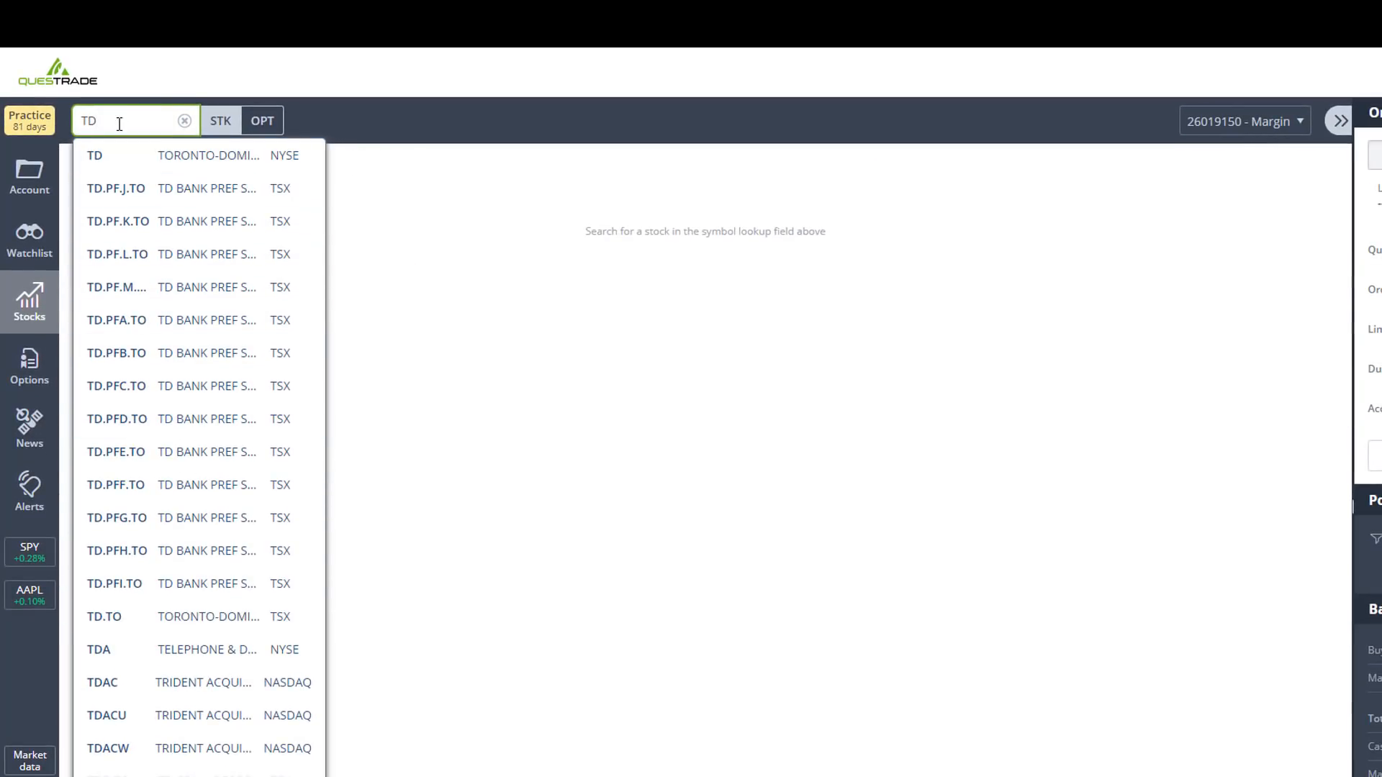
{"action": "key", "text": "BackSpace"}
{"action": "key", "text": "BackSpace"}
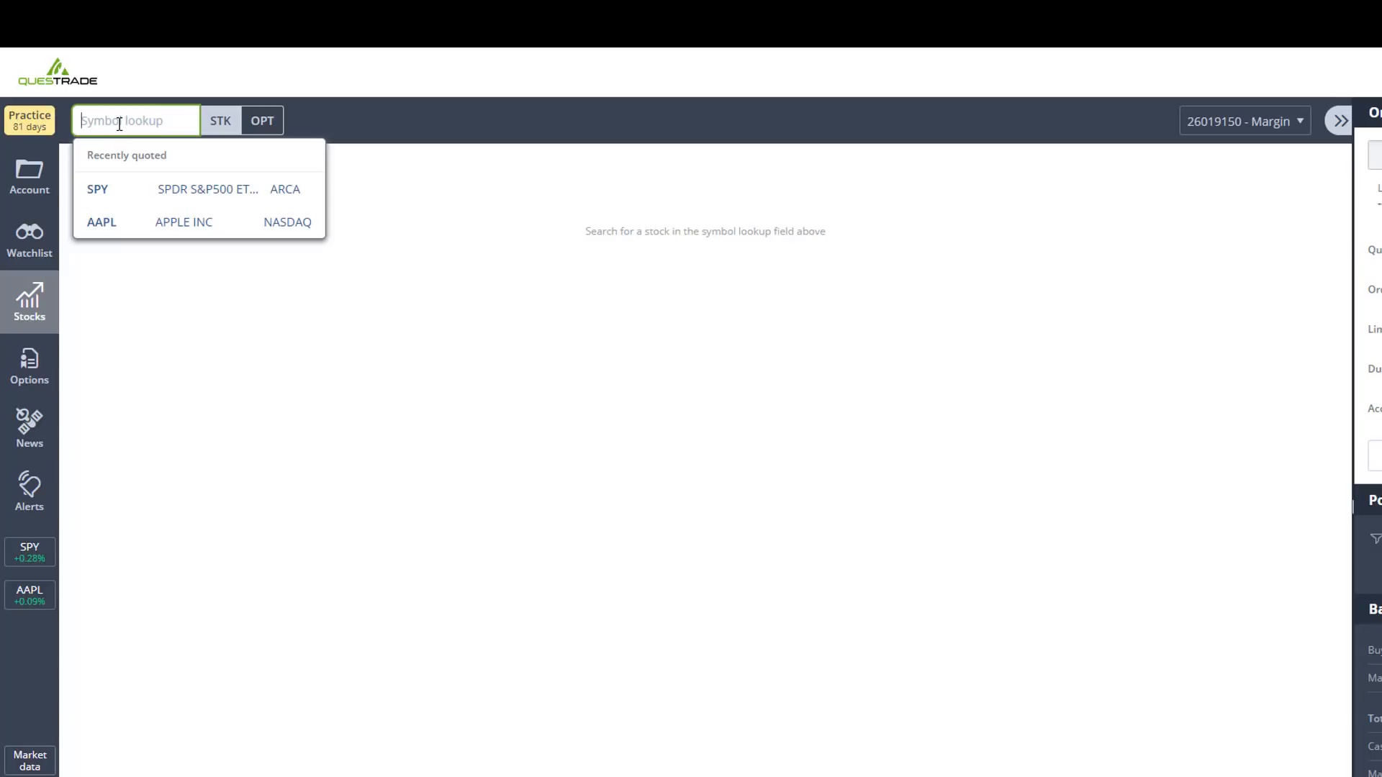
- Open the quote for AAPL on NASDAQ and examine its Level 1, chart, and Level 2 data
{"action": "type", "text": "AAPL"}
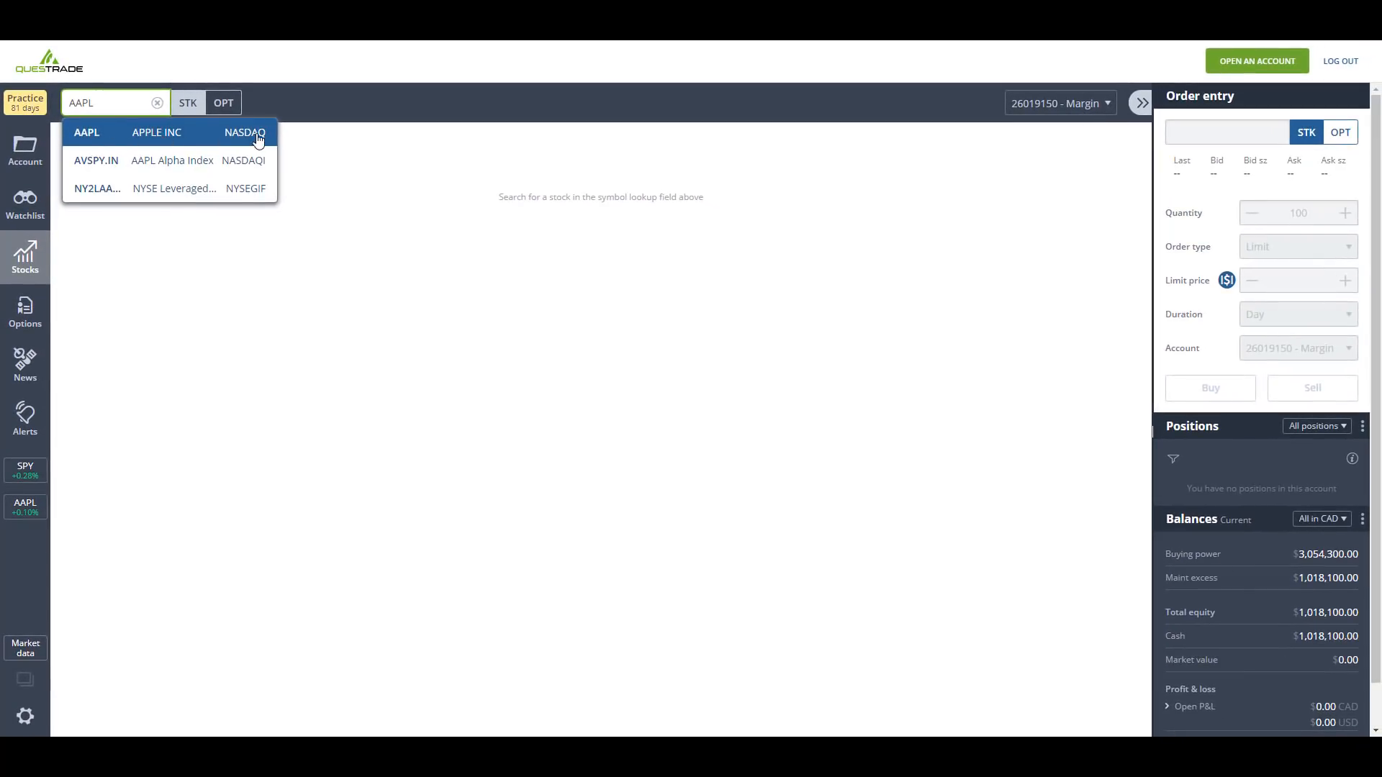
{"action": "left_click", "coordinate": [118, 141]}
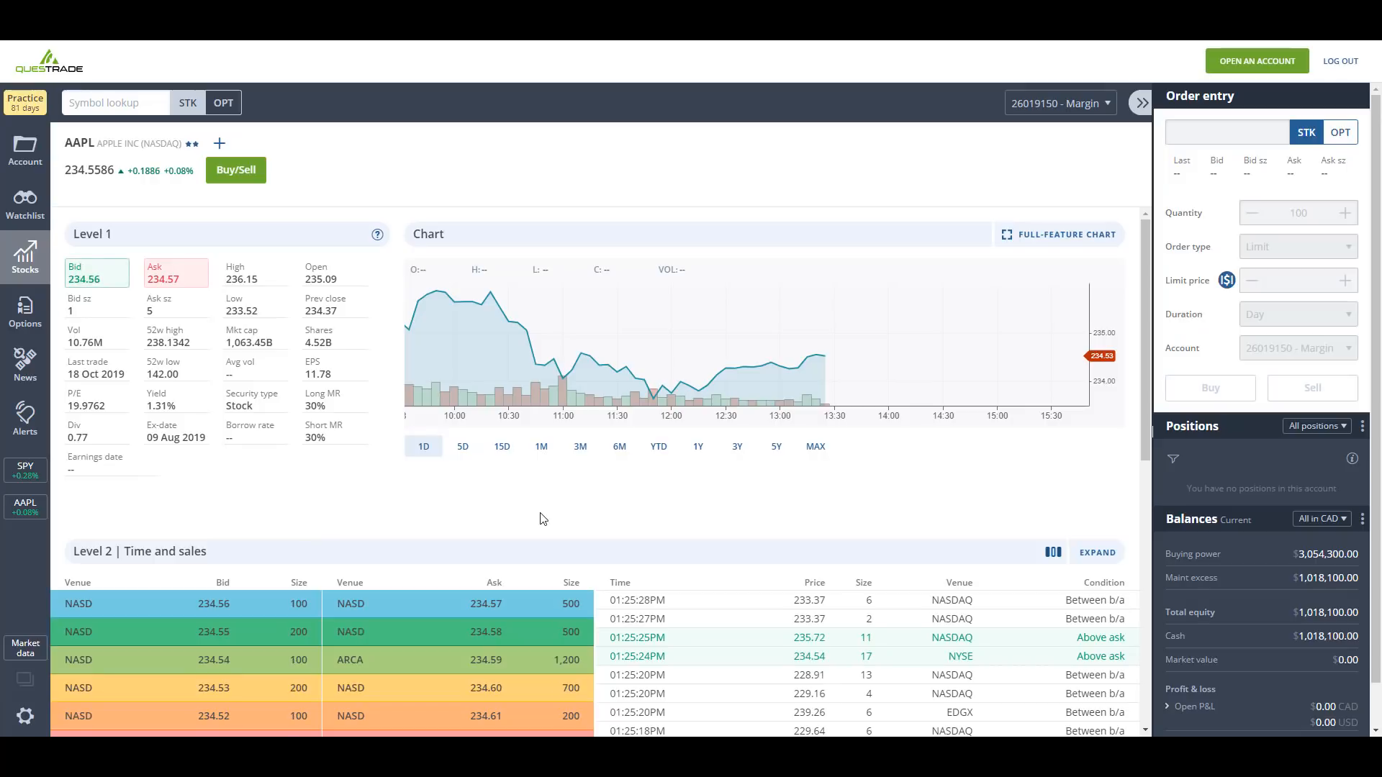
{"action": "scroll", "coordinate": [543, 518], "scroll_direction": "down", "scroll_amount": 3}
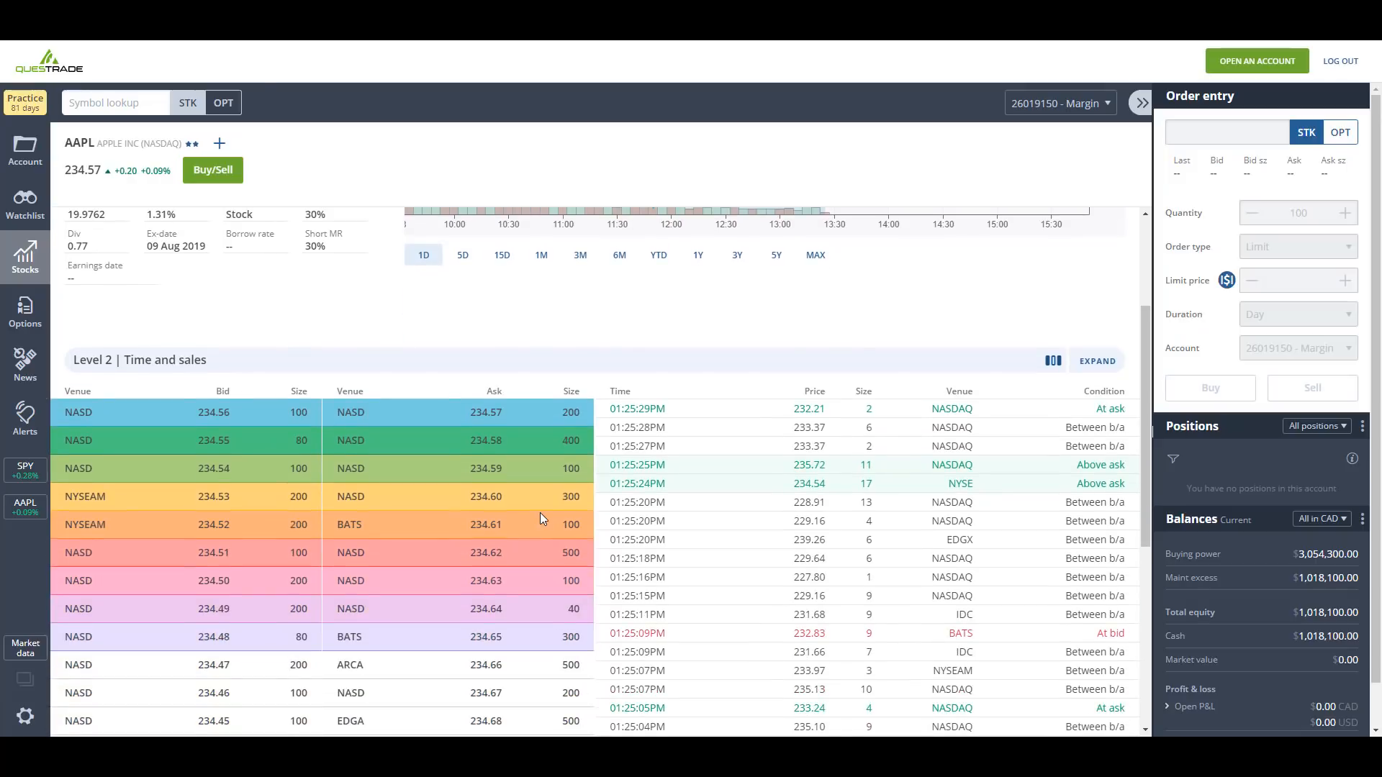
{"action": "scroll", "coordinate": [541, 519], "scroll_direction": "up", "scroll_amount": 3}
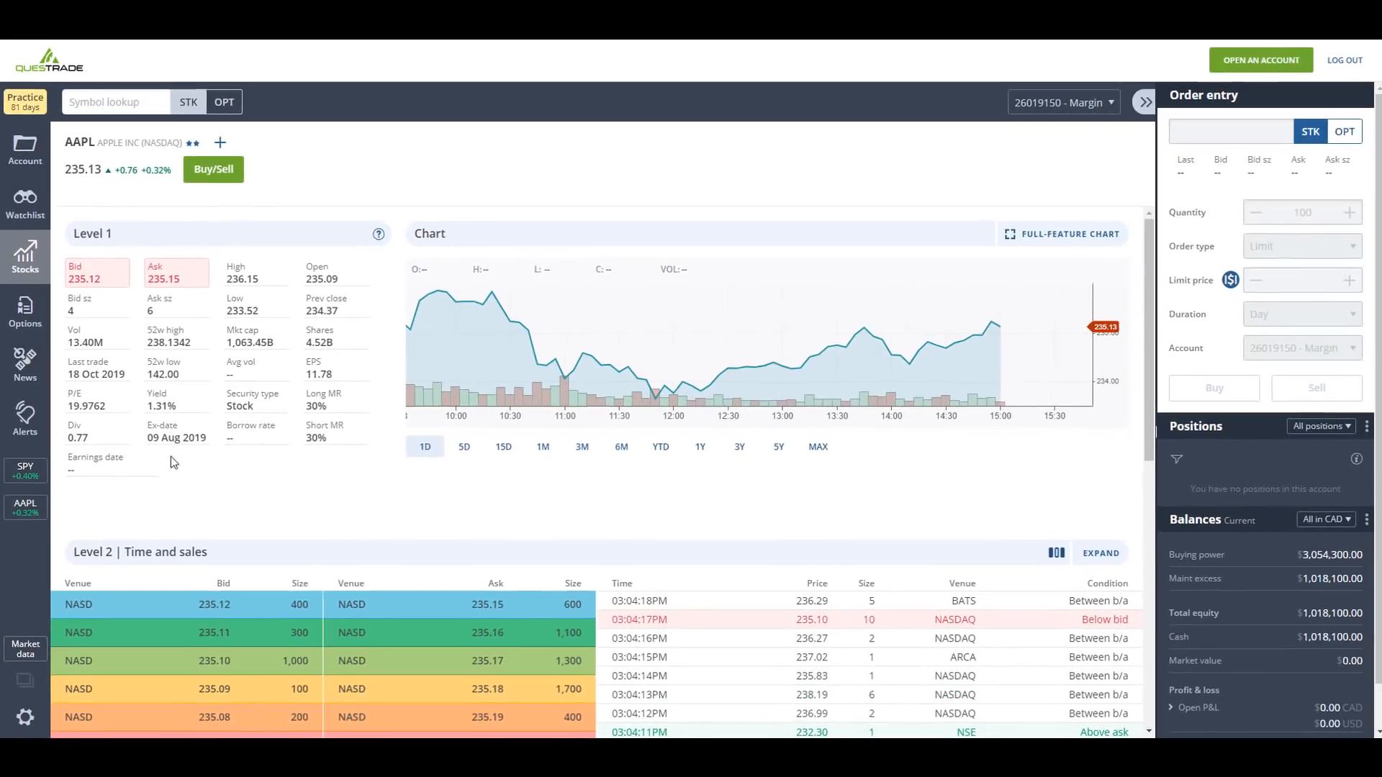
- Check the reports and news sections for AAPL below its Level 2 data
{"action": "scroll", "coordinate": [323, 475], "scroll_direction": "down", "scroll_amount": 6}
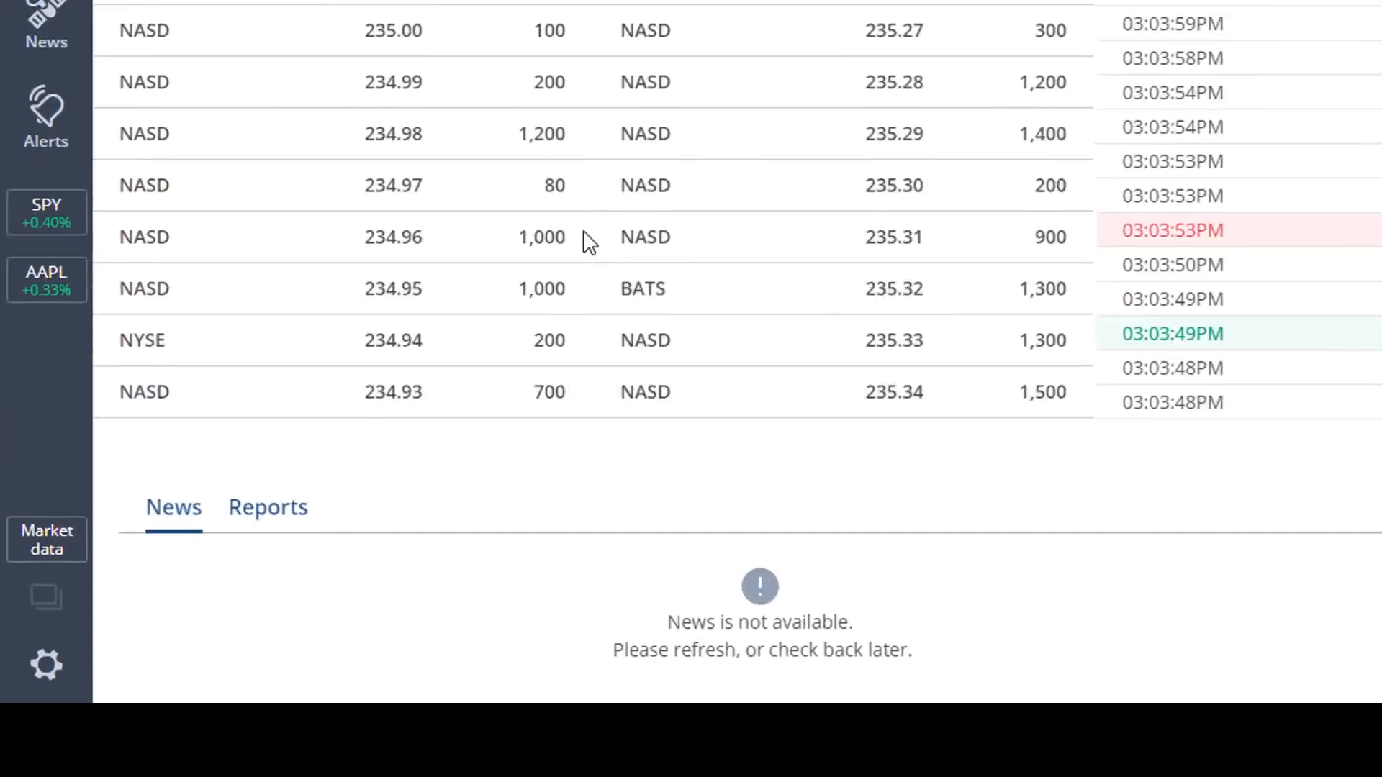
{"action": "left_click", "coordinate": [264, 517]}
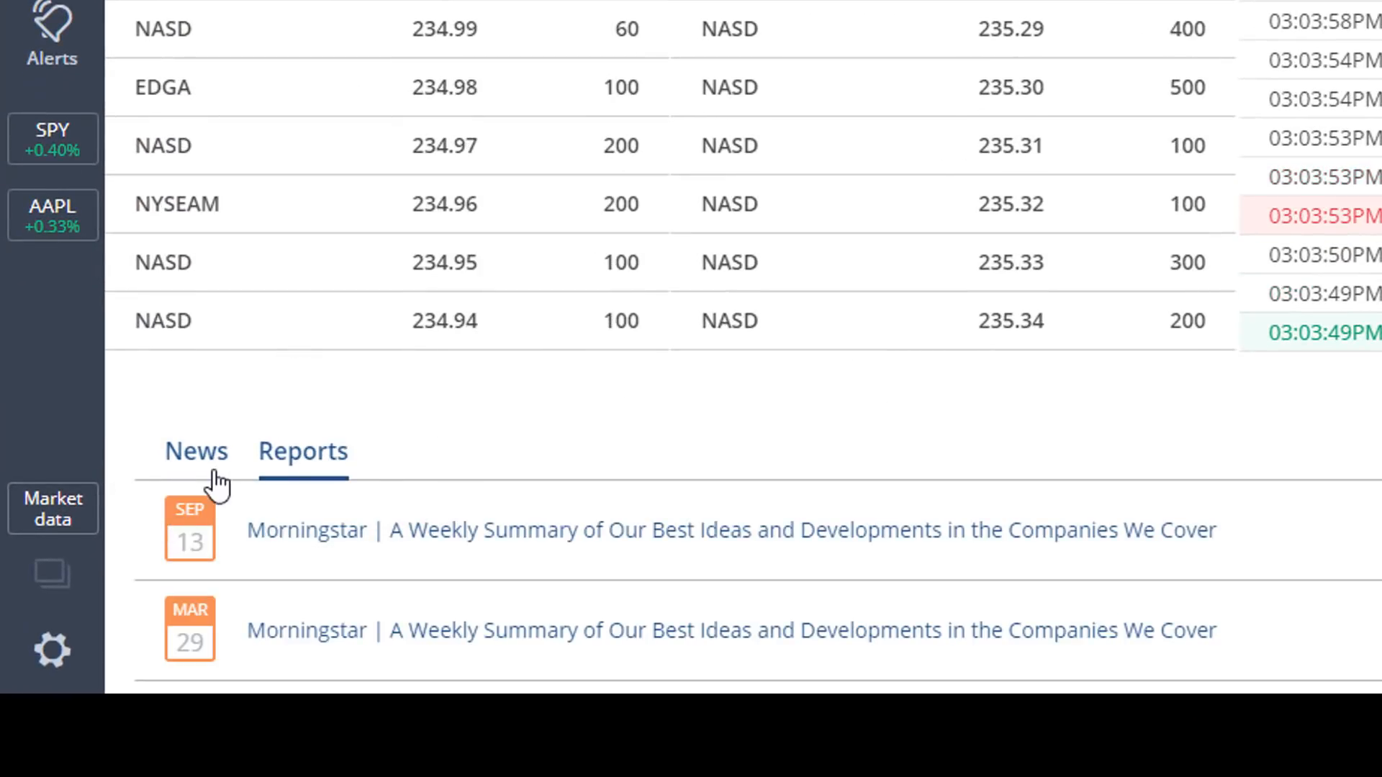
{"action": "left_click", "coordinate": [192, 471]}
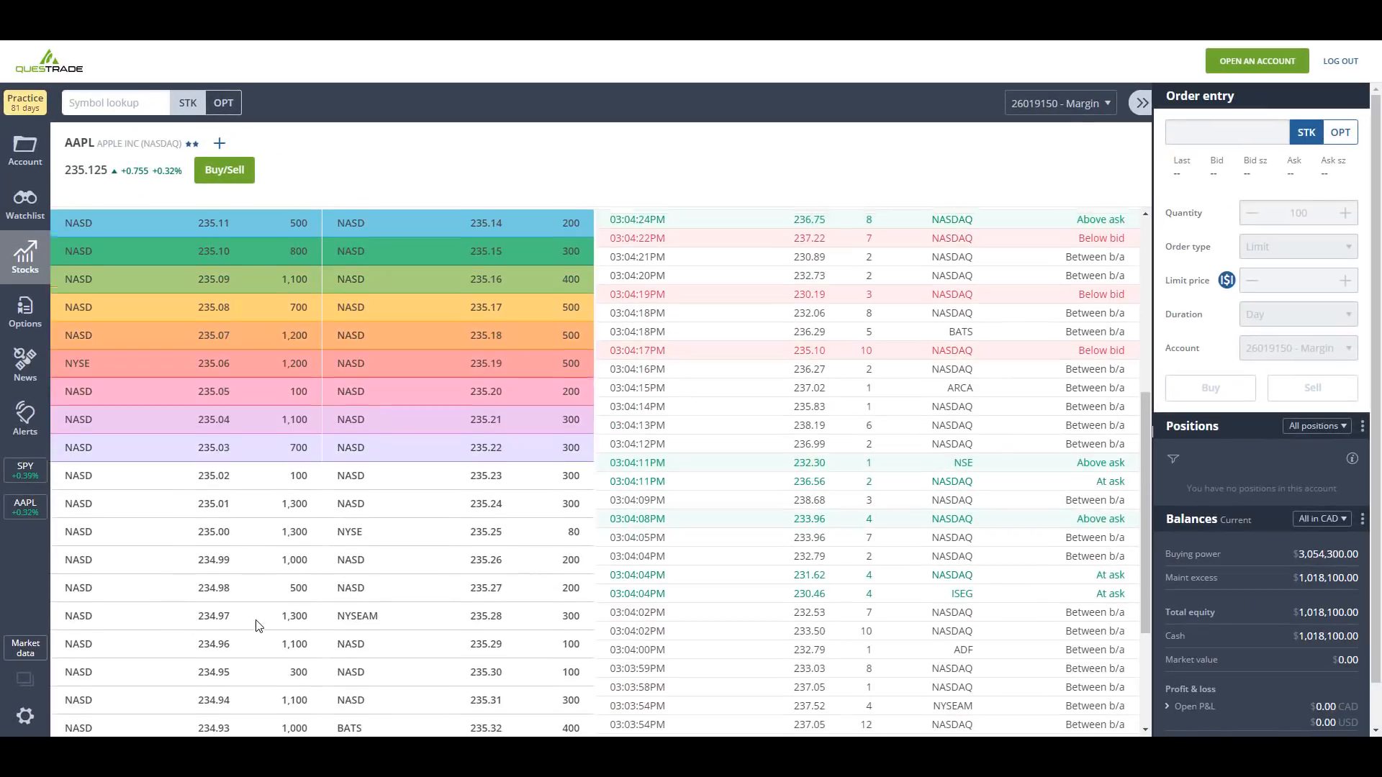
{"action": "scroll", "coordinate": [259, 626], "scroll_direction": "up", "scroll_amount": 5}
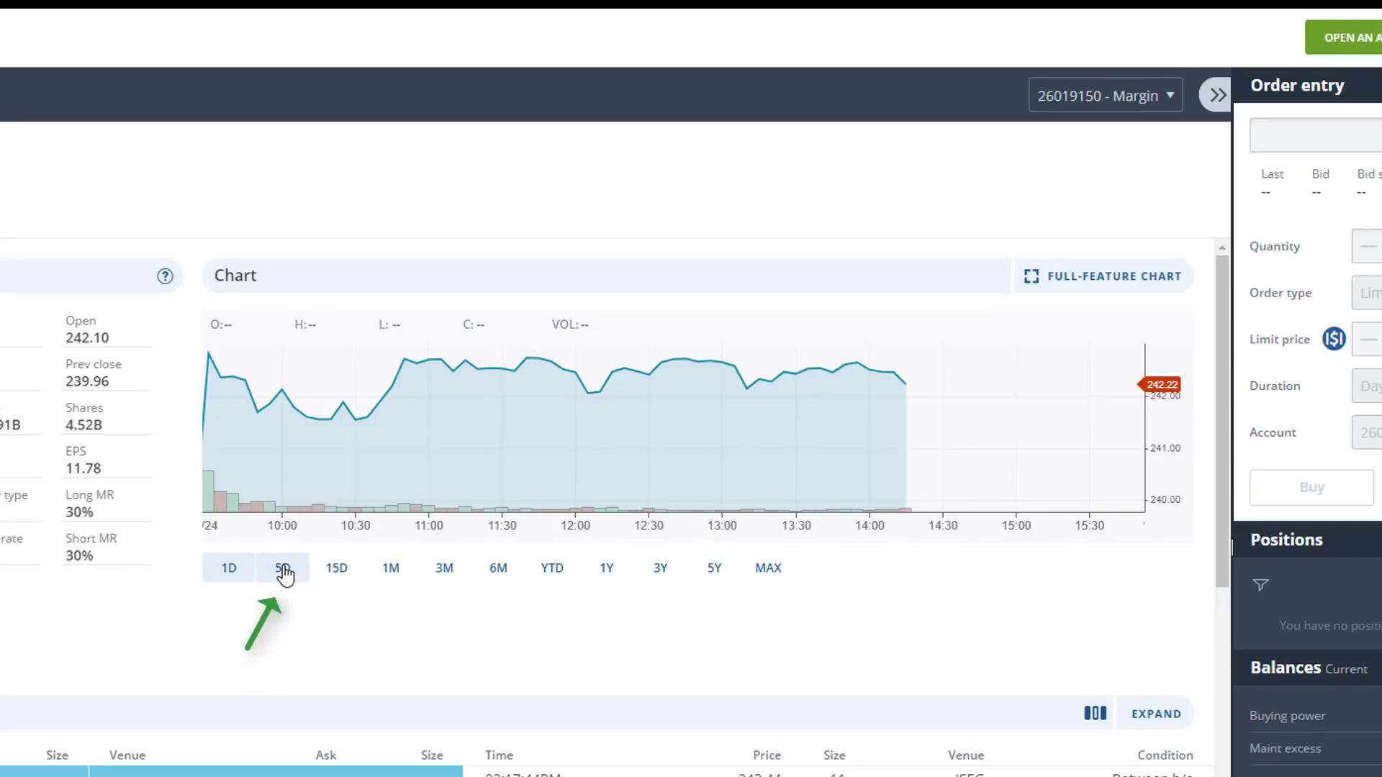
- View the AAPL price chart over 15D and 1M, ending in the full-feature chart
{"action": "left_click", "coordinate": [349, 578]}
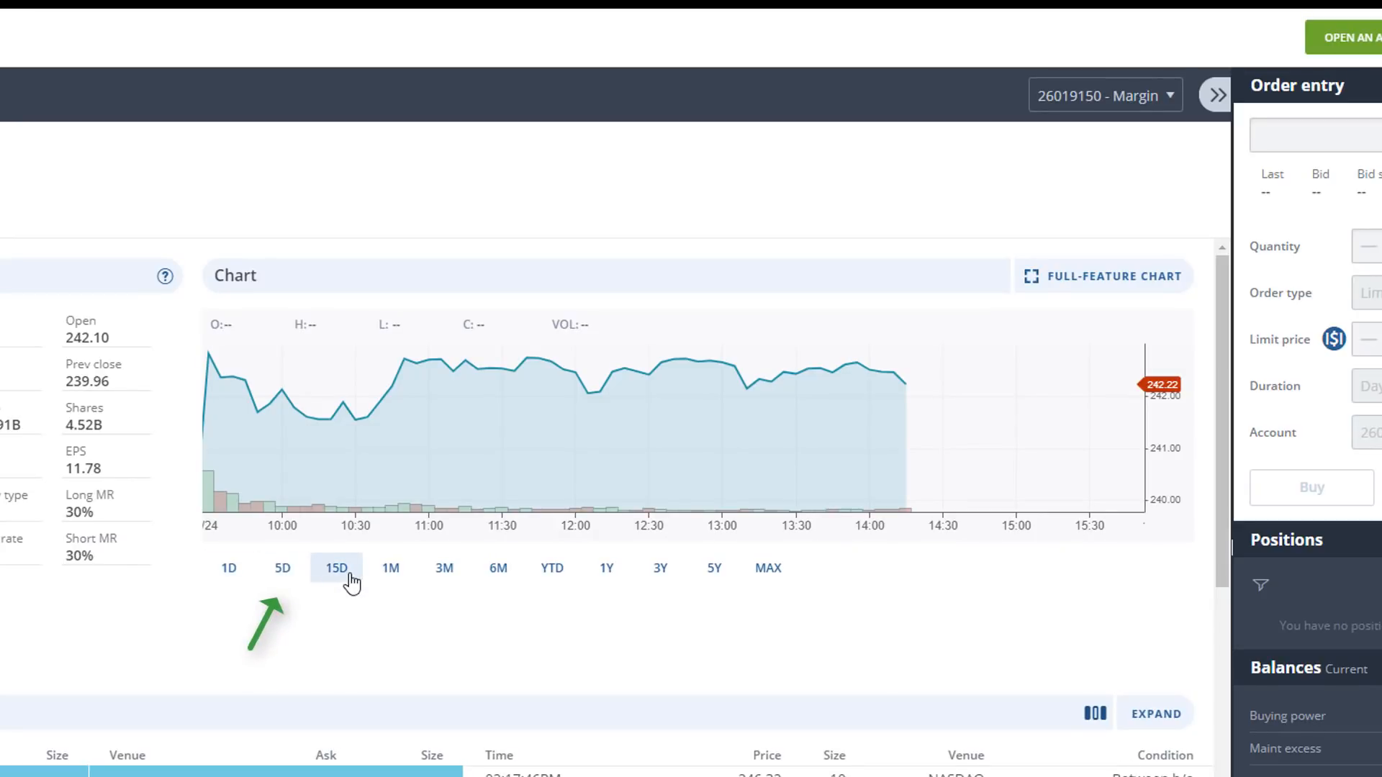
{"action": "left_click", "coordinate": [391, 575]}
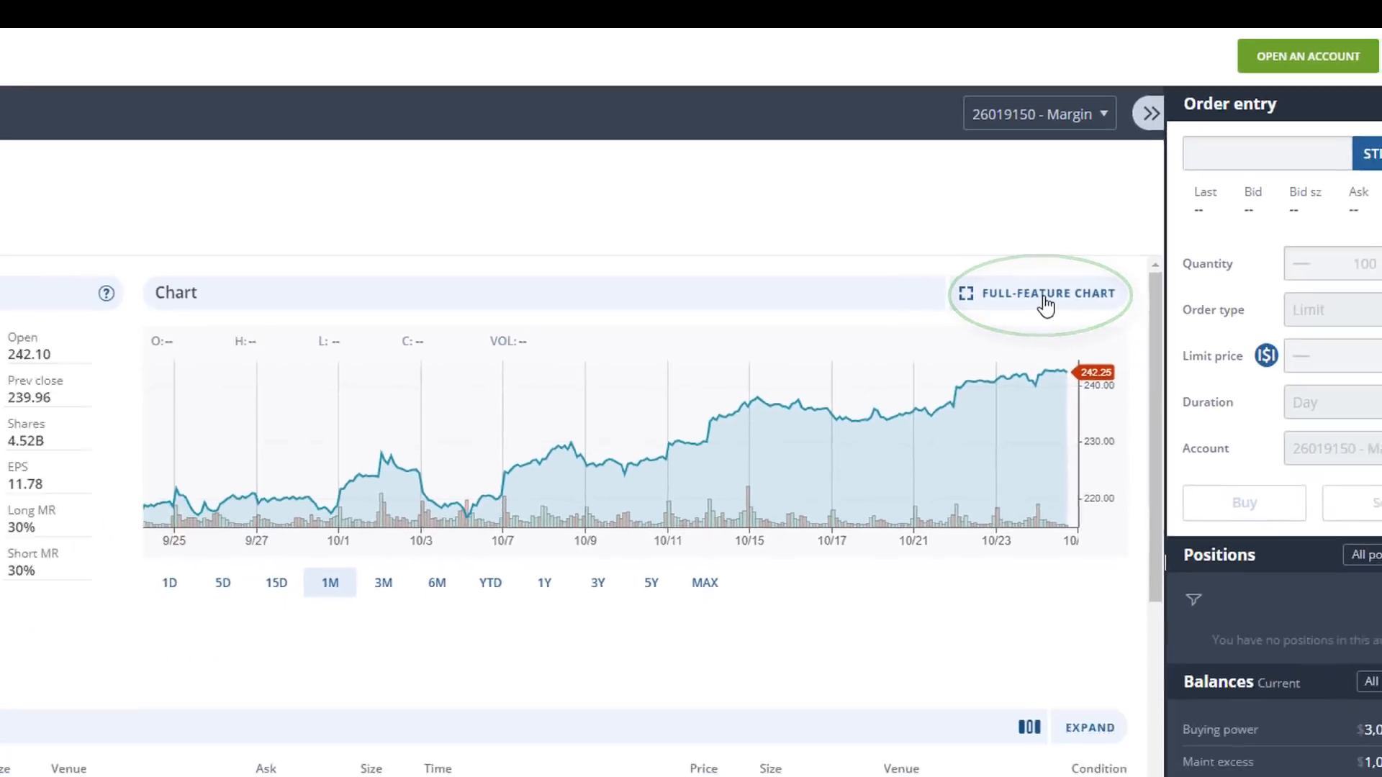
{"action": "left_click", "coordinate": [1021, 382]}
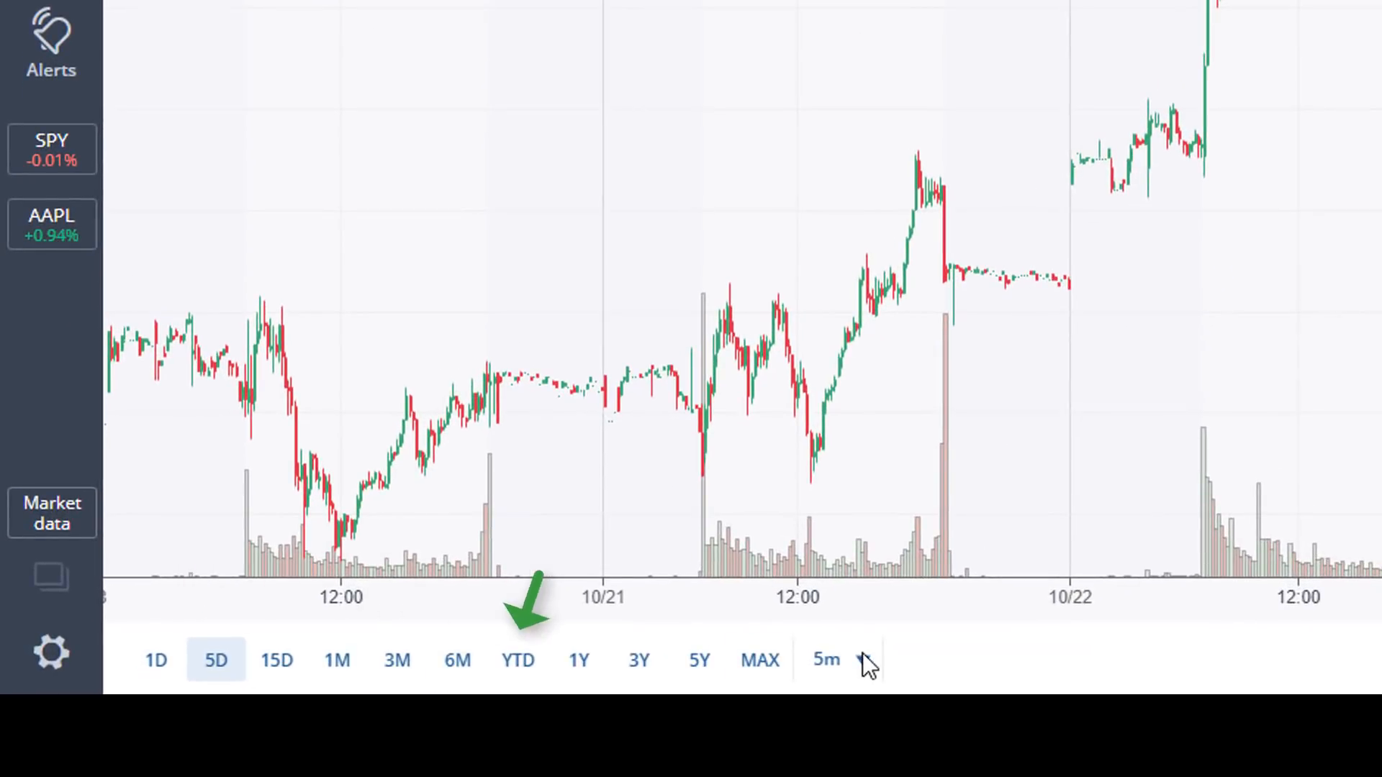
- Check the AAPL chart's interval choices and try the Bollinger %B and Bollinger Bands studies
{"action": "left_click", "coordinate": [848, 667]}
{"action": "left_click", "coordinate": [847, 666]}
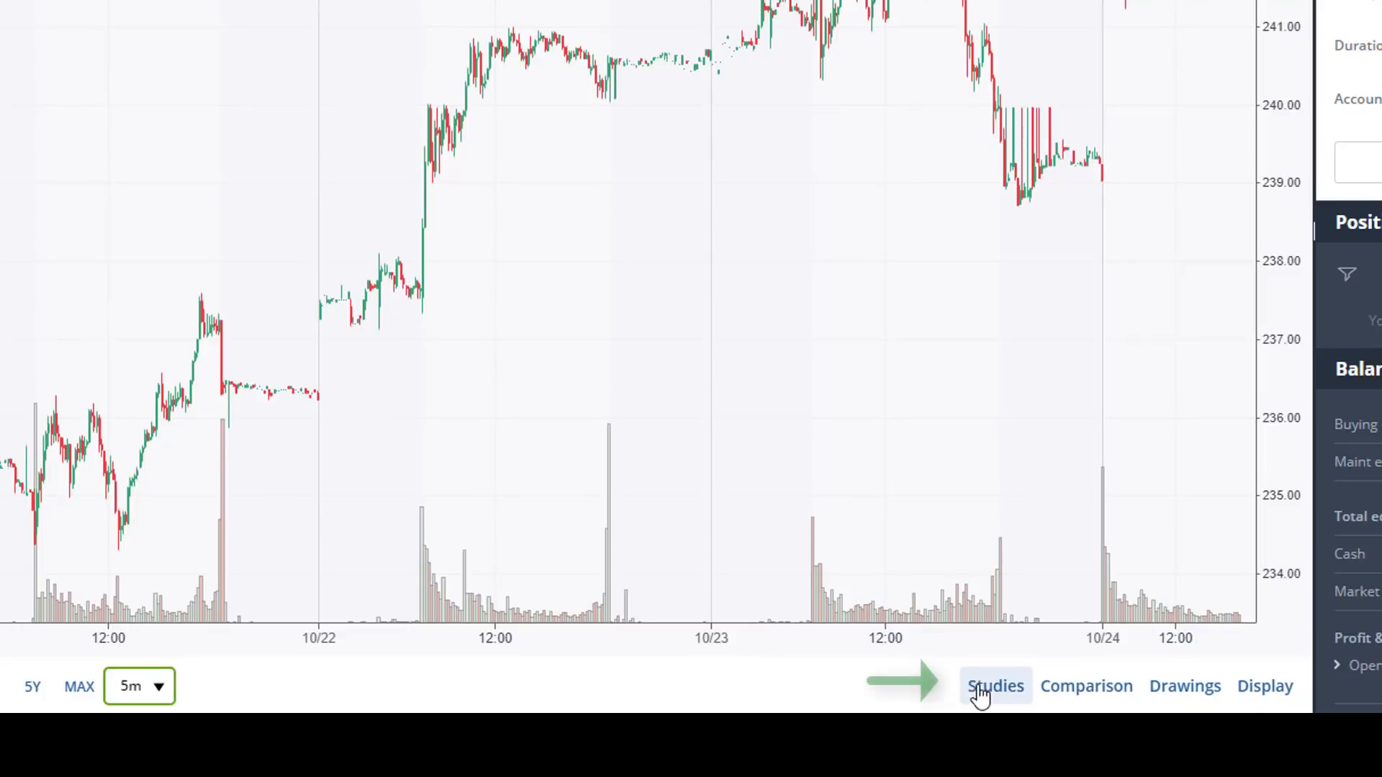
{"action": "left_click", "coordinate": [991, 718]}
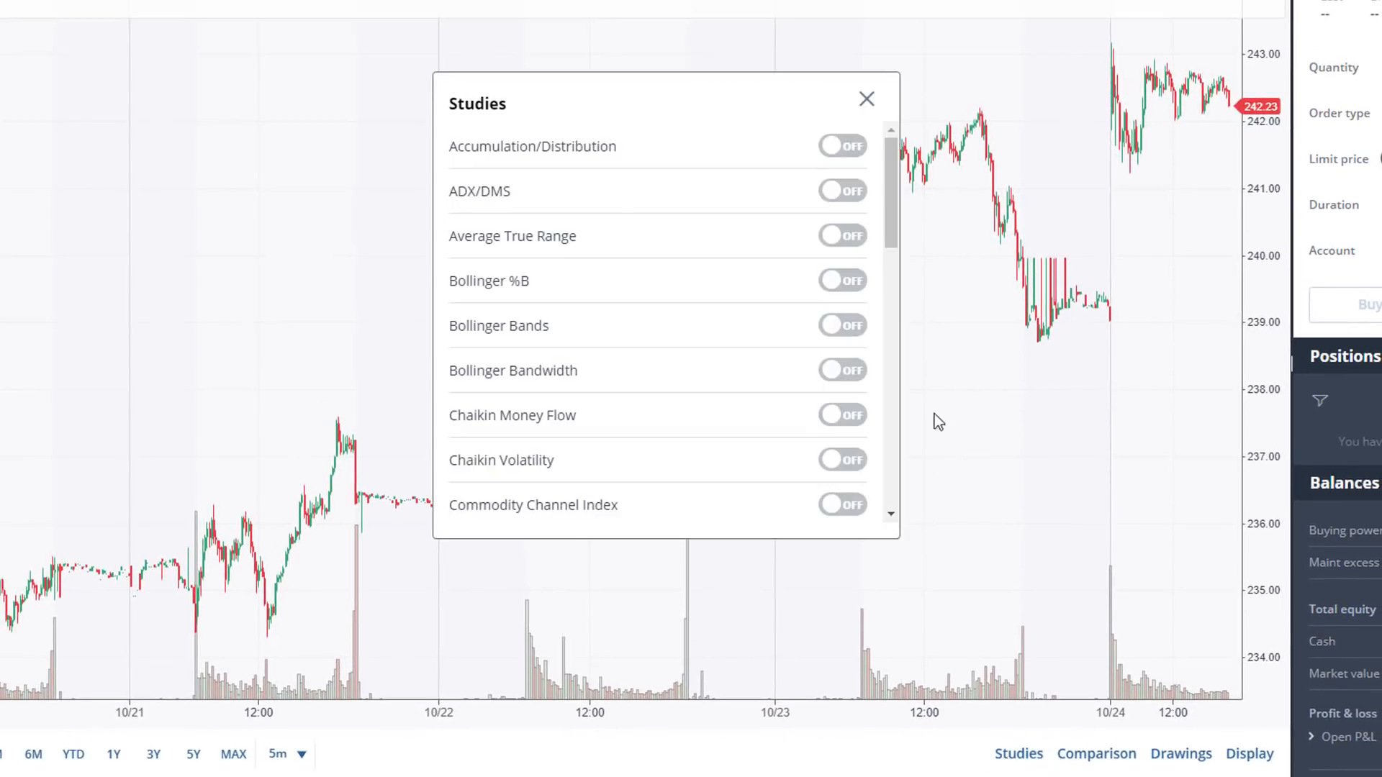
{"action": "left_click", "coordinate": [844, 283]}
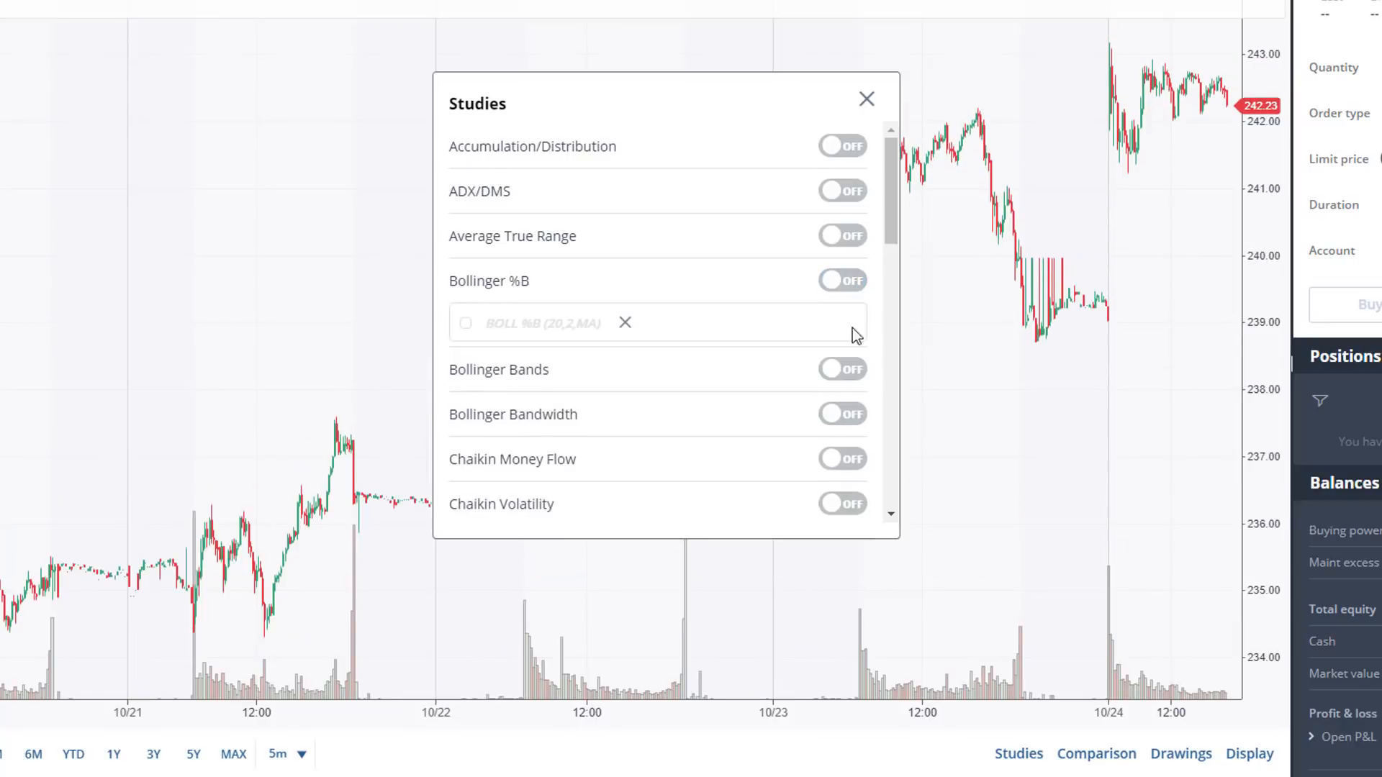
{"action": "left_click", "coordinate": [843, 370]}
{"action": "left_click", "coordinate": [844, 370]}
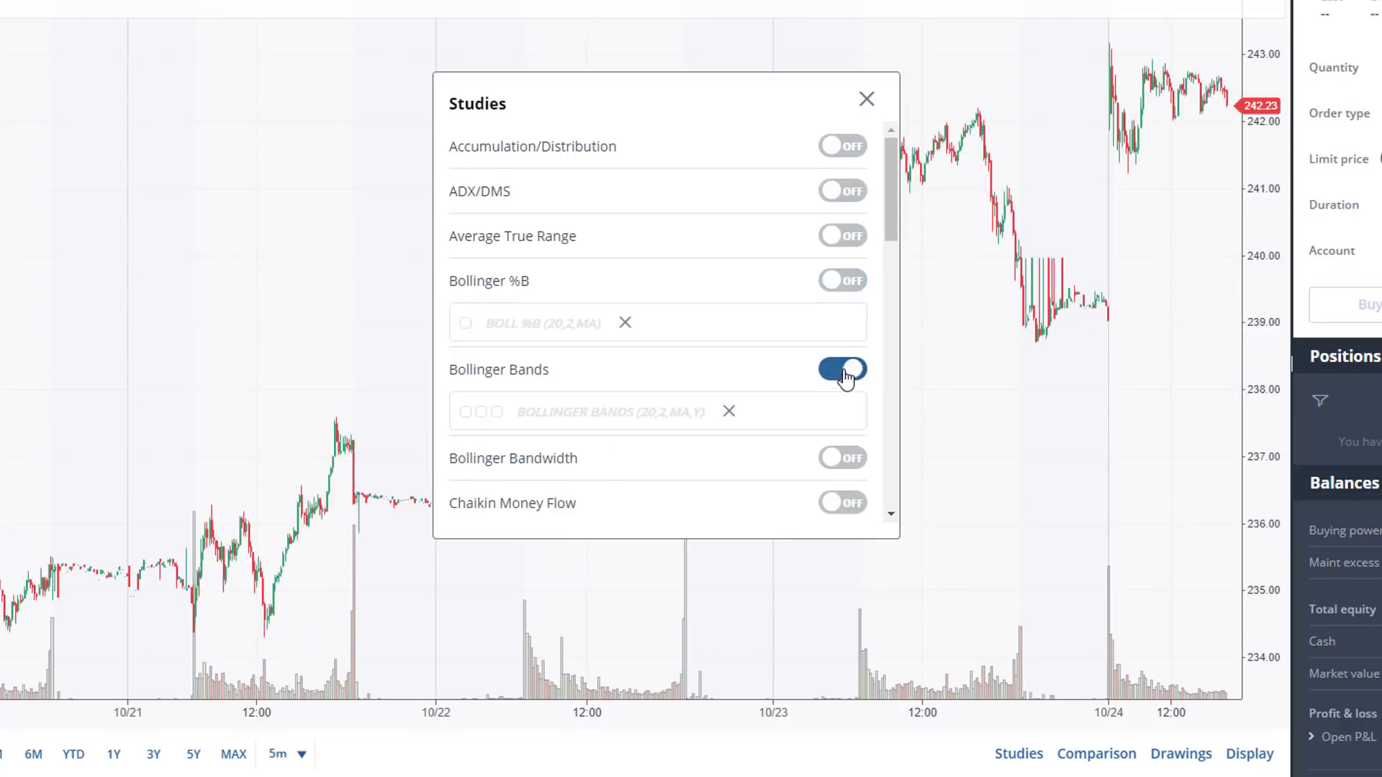
{"action": "left_click", "coordinate": [867, 101]}
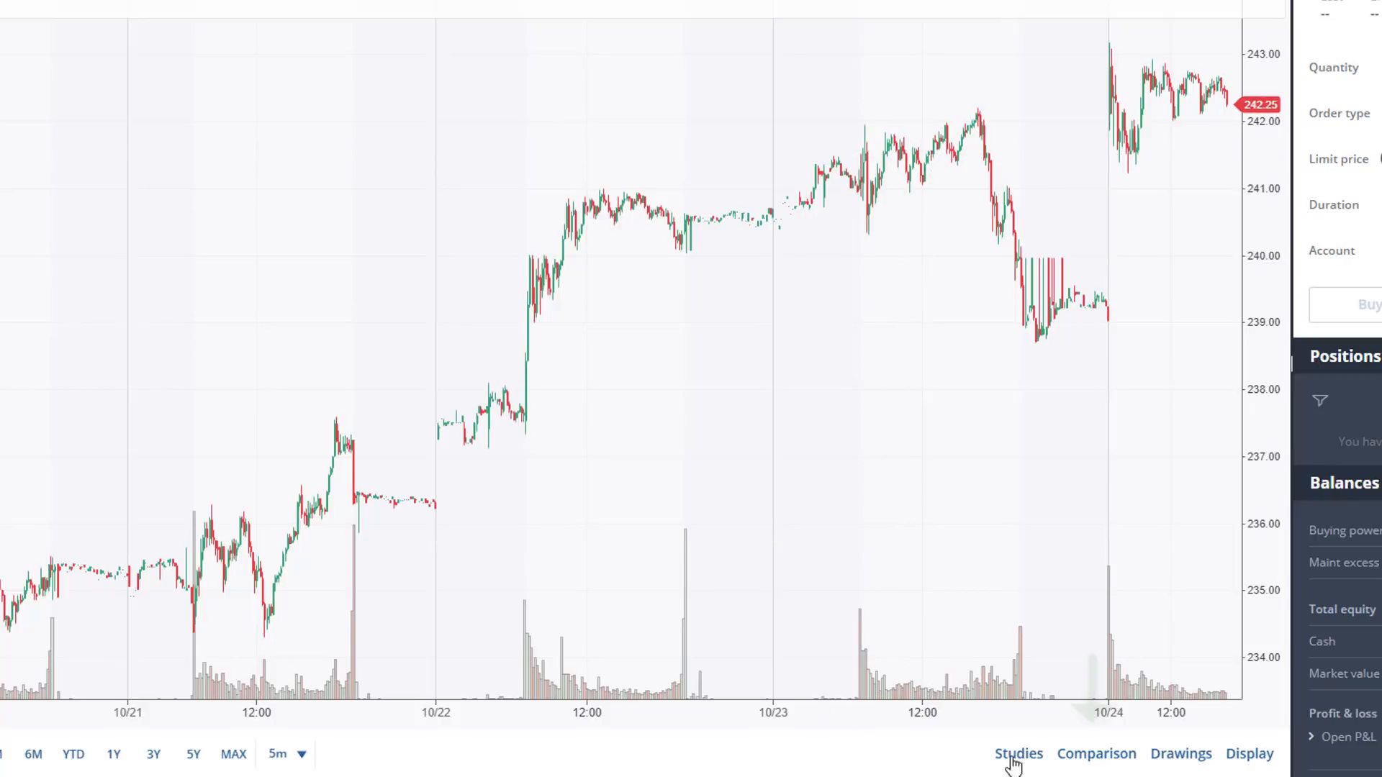
- Examine the chart's comparison options, including the benchmark indices and the recently quoted symbols available to add
{"action": "left_click", "coordinate": [1090, 756]}
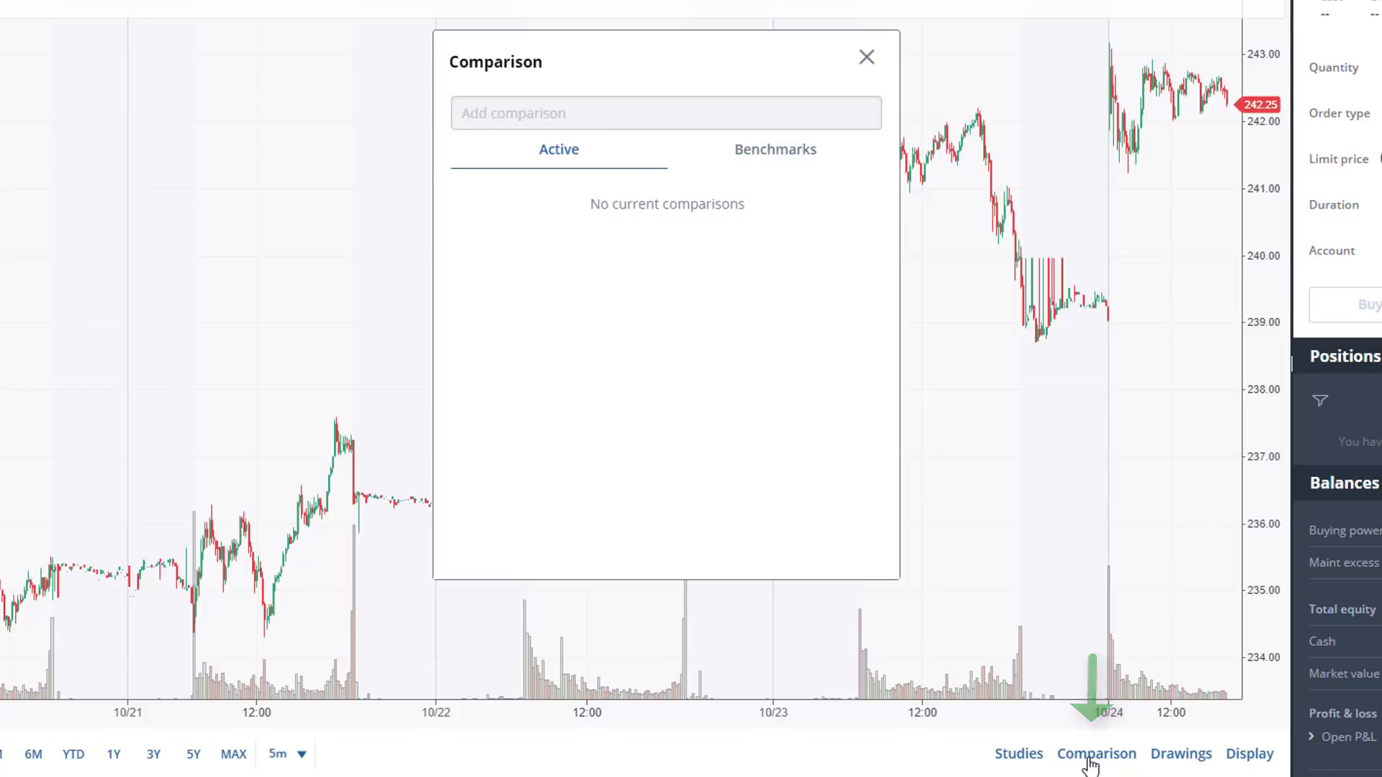
{"action": "left_click", "coordinate": [753, 157]}
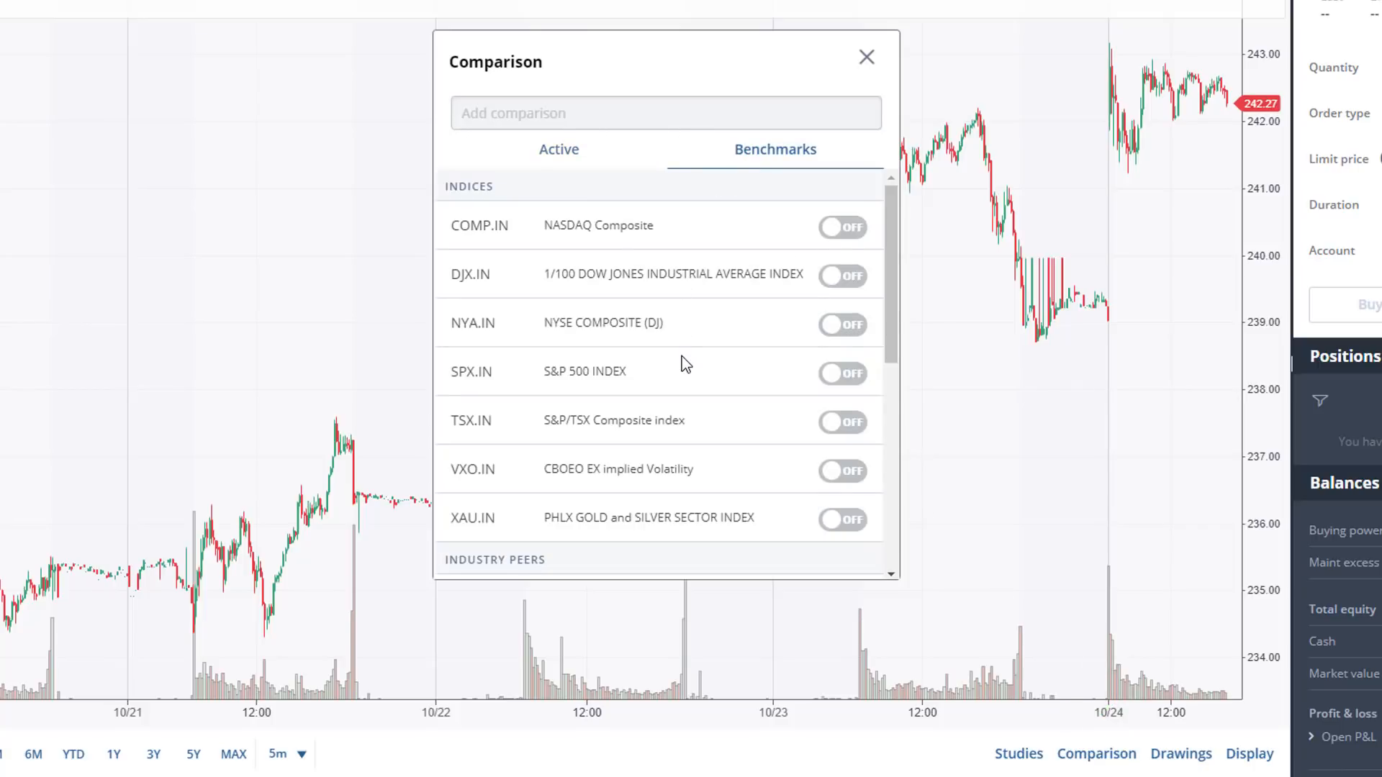
{"action": "scroll", "coordinate": [681, 360], "scroll_direction": "down", "scroll_amount": 10}
{"action": "scroll", "coordinate": [586, 297], "scroll_direction": "up", "scroll_amount": 10}
{"action": "left_click", "coordinate": [583, 147]}
{"action": "left_click", "coordinate": [600, 106]}
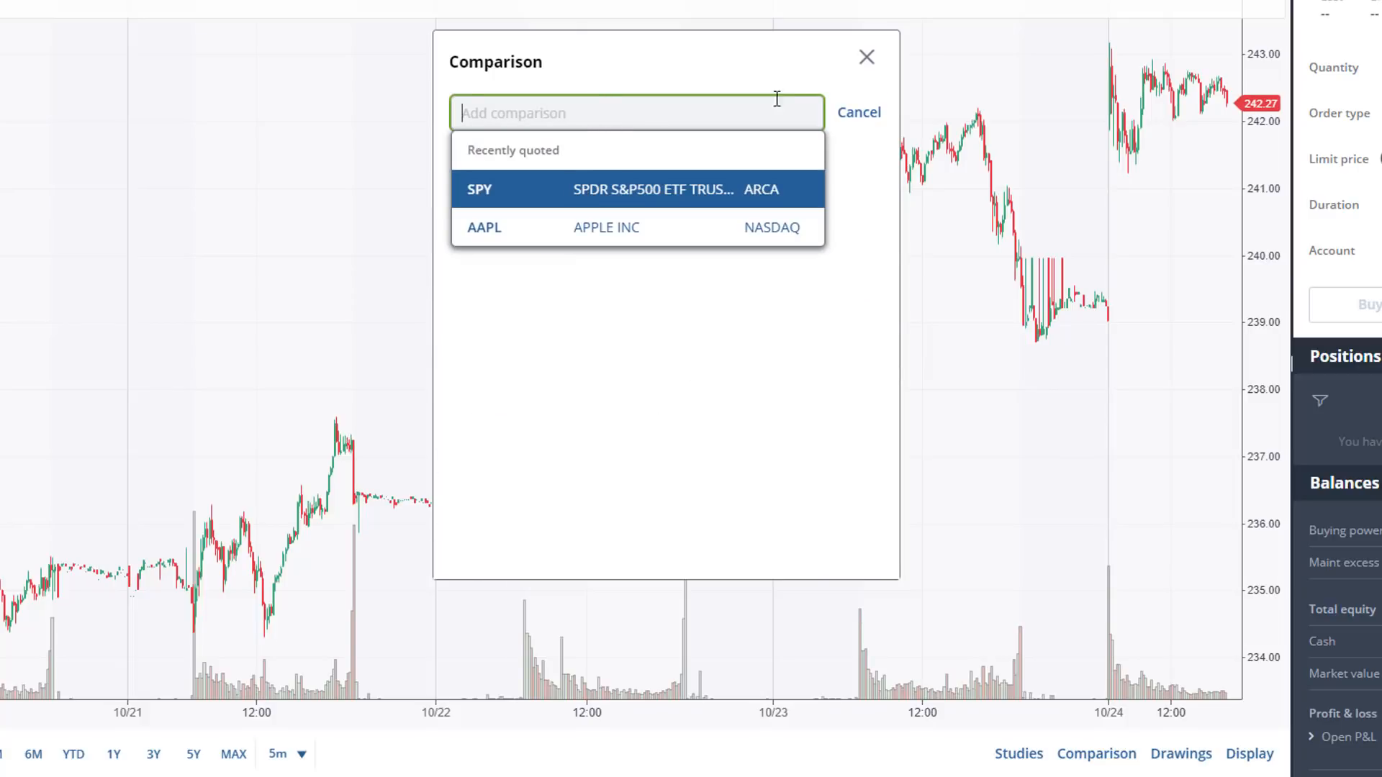
{"action": "left_click", "coordinate": [867, 71]}
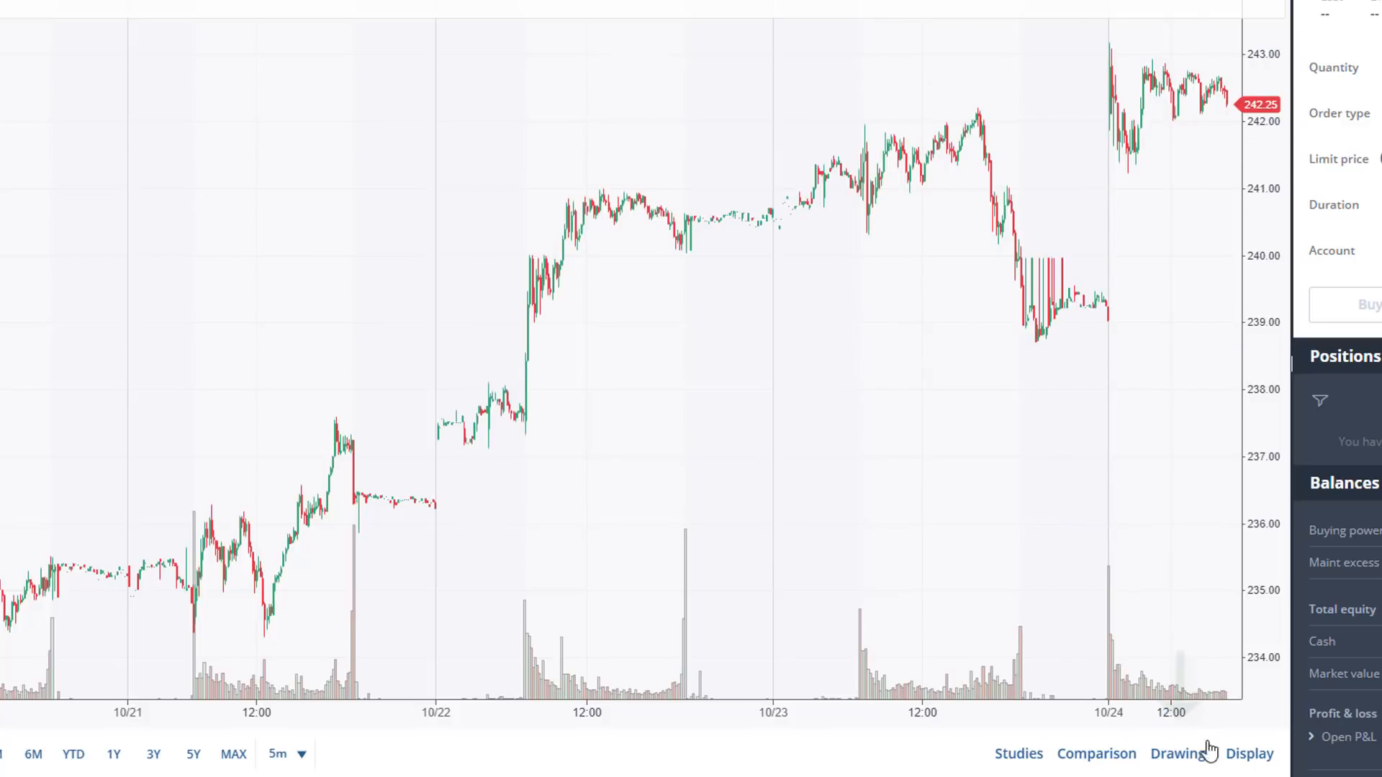
- Examine the drawing types available for the AAPL chart, leaving Trend line selected, and clear all drawings
{"action": "left_click", "coordinate": [1186, 767]}
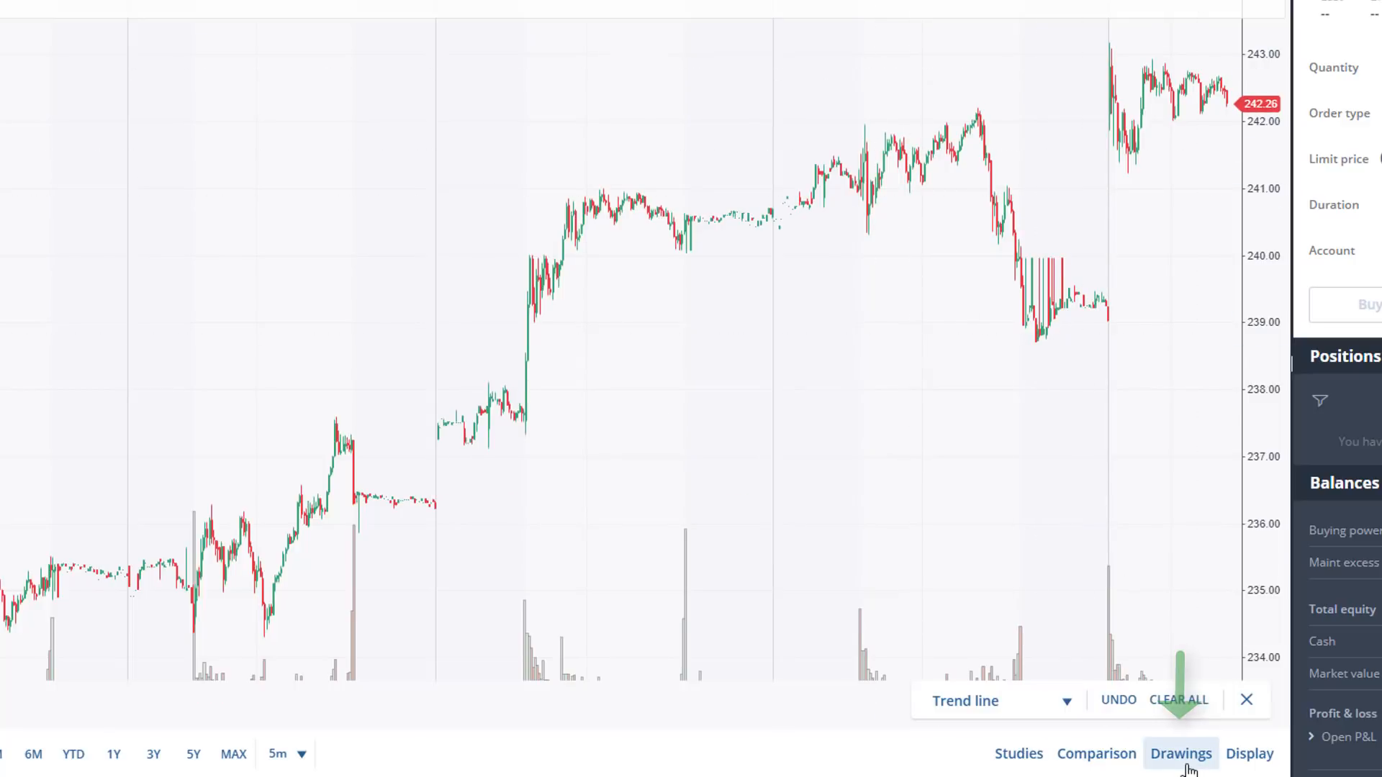
{"action": "left_click", "coordinate": [1045, 707]}
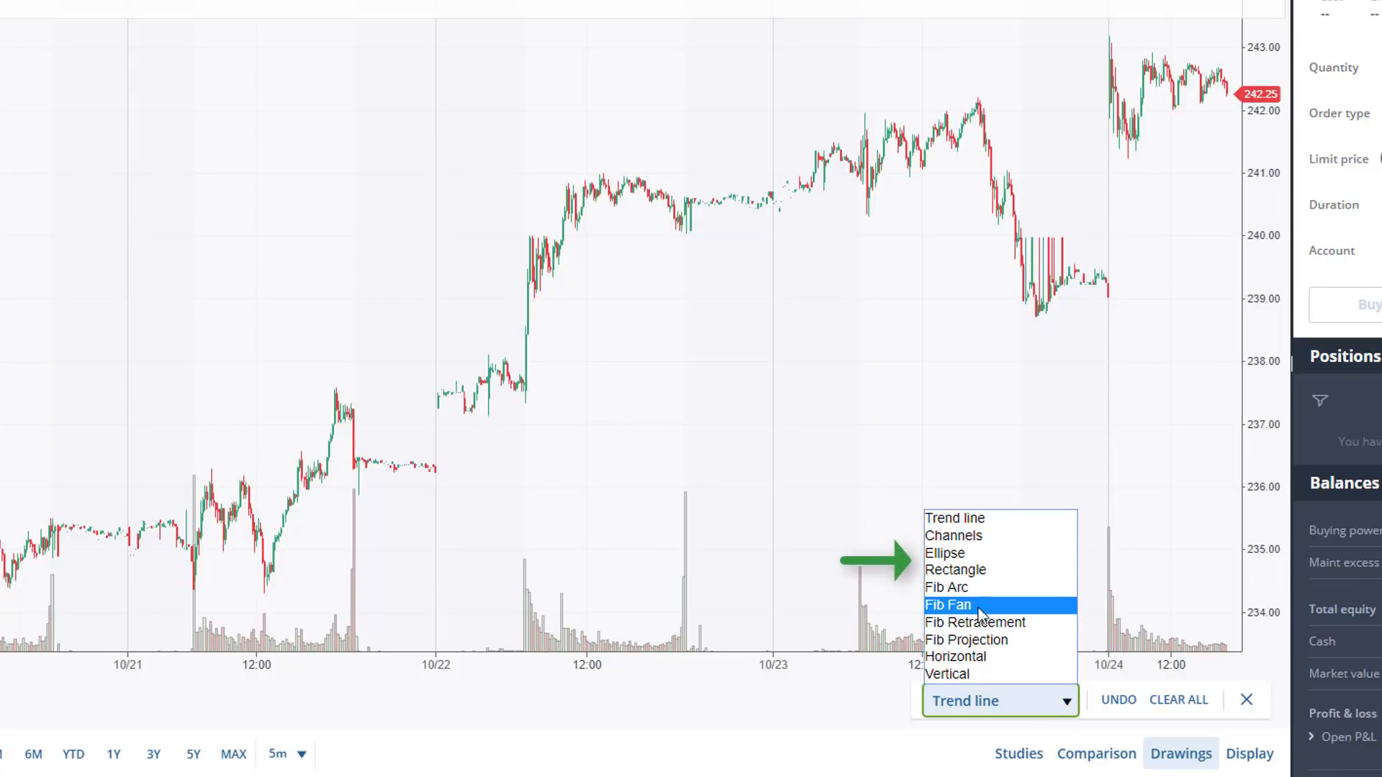
{"action": "left_click", "coordinate": [1026, 706]}
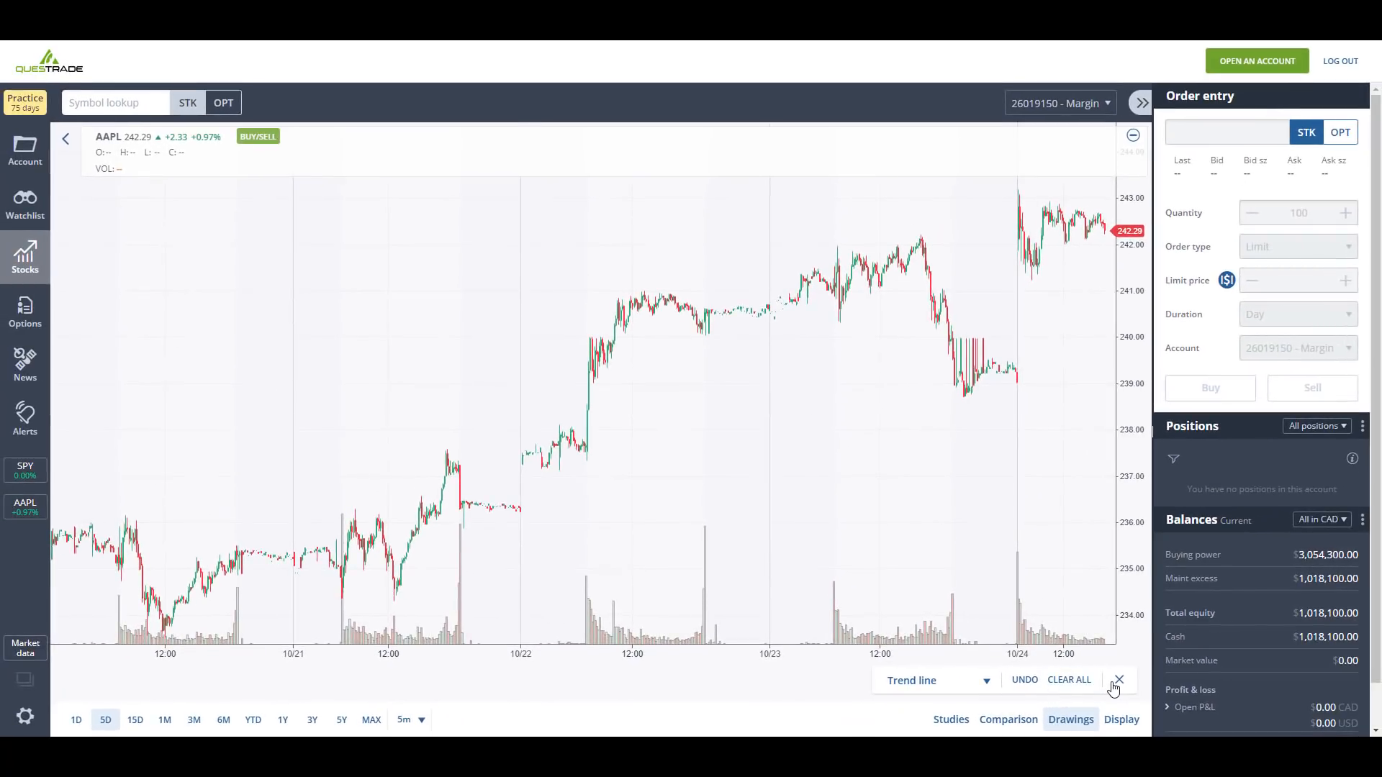
{"action": "left_click", "coordinate": [1118, 681]}
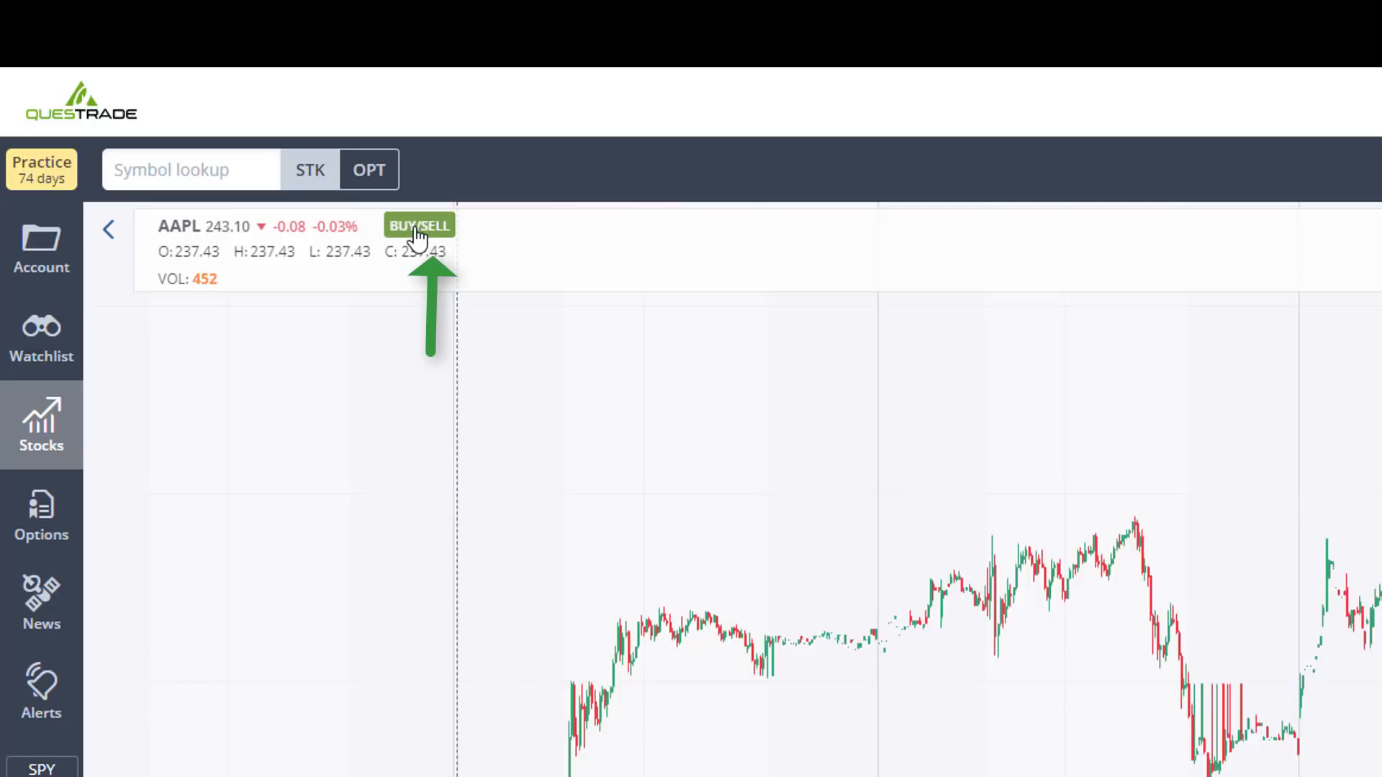
- Start an order for AAPL from the full-feature chart and return to its quote page with a wider order entry area
{"action": "left_click", "coordinate": [314, 177]}
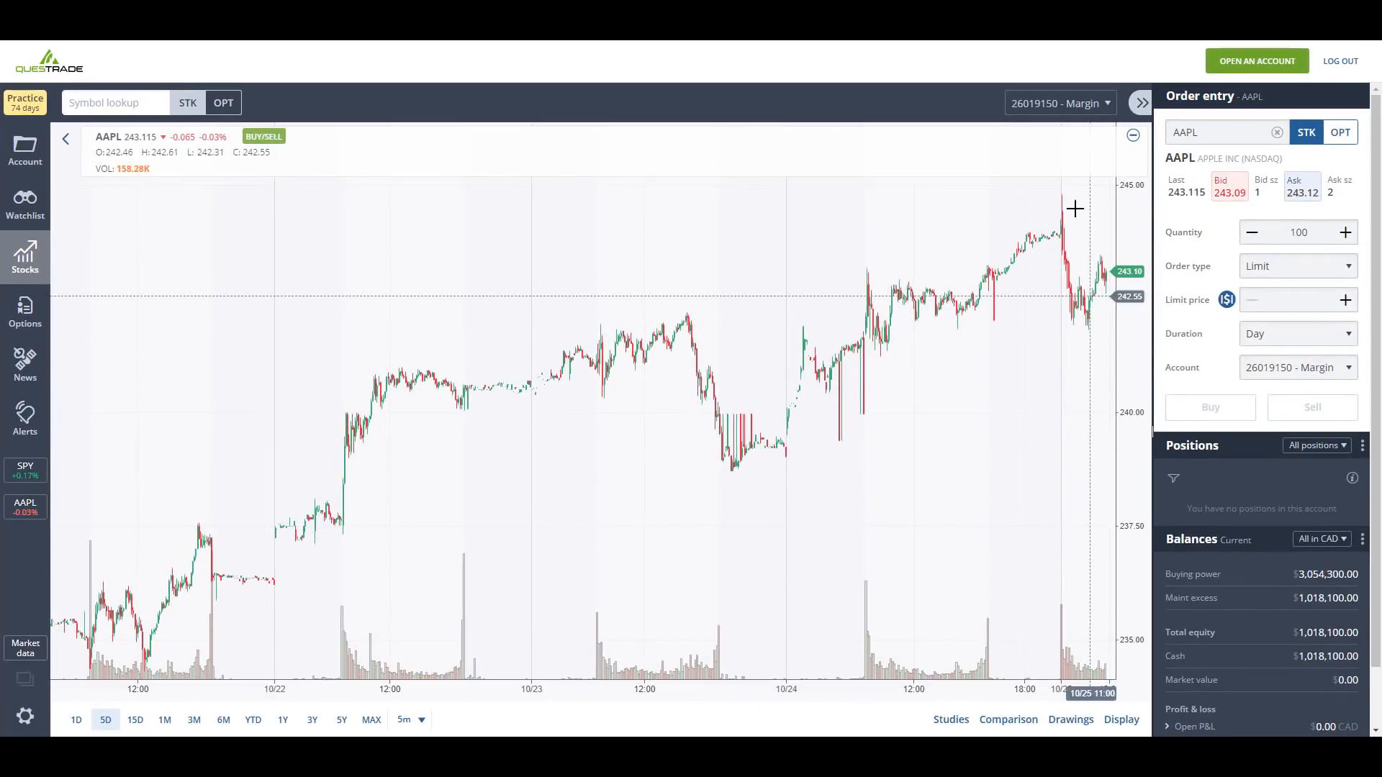
{"action": "left_click", "coordinate": [66, 139]}
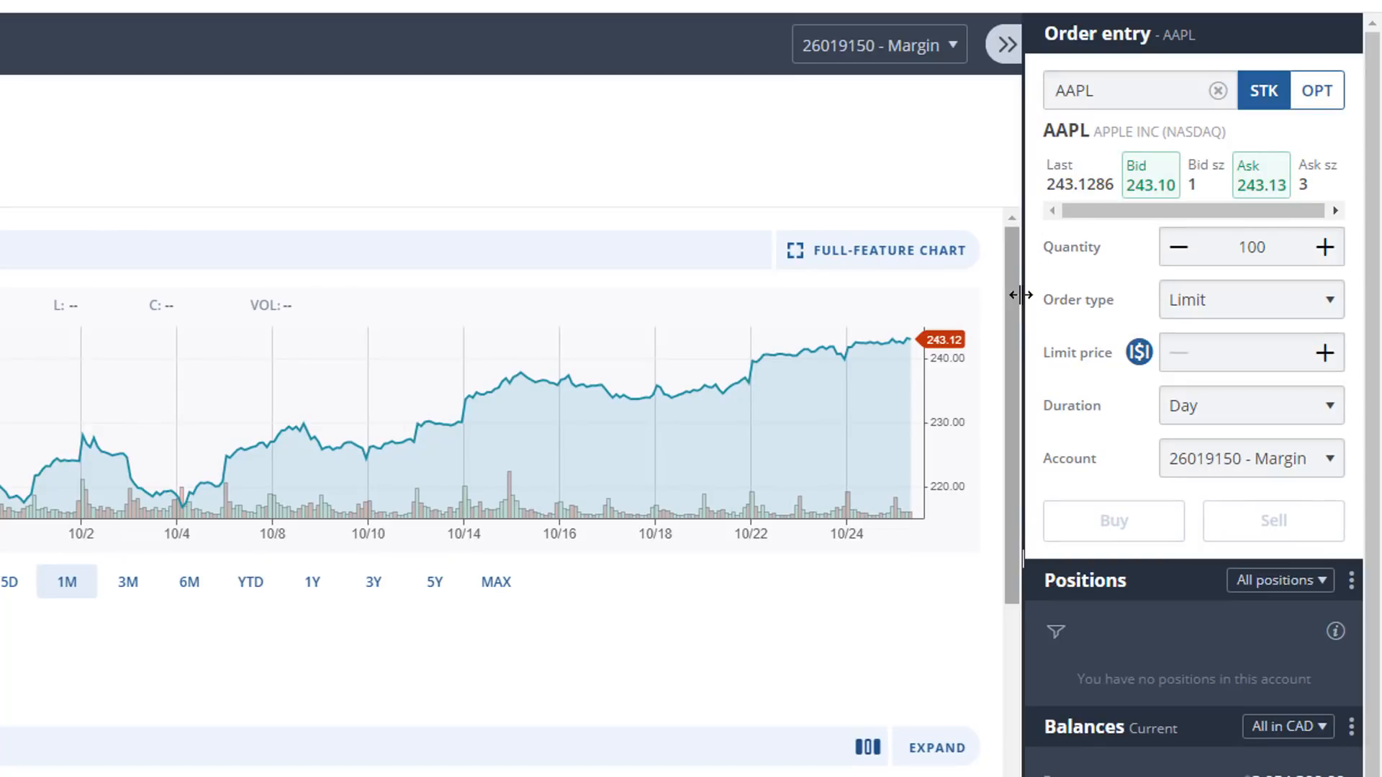
{"action": "left_click_drag", "start_coordinate": [1022, 296], "coordinate": [907, 311]}
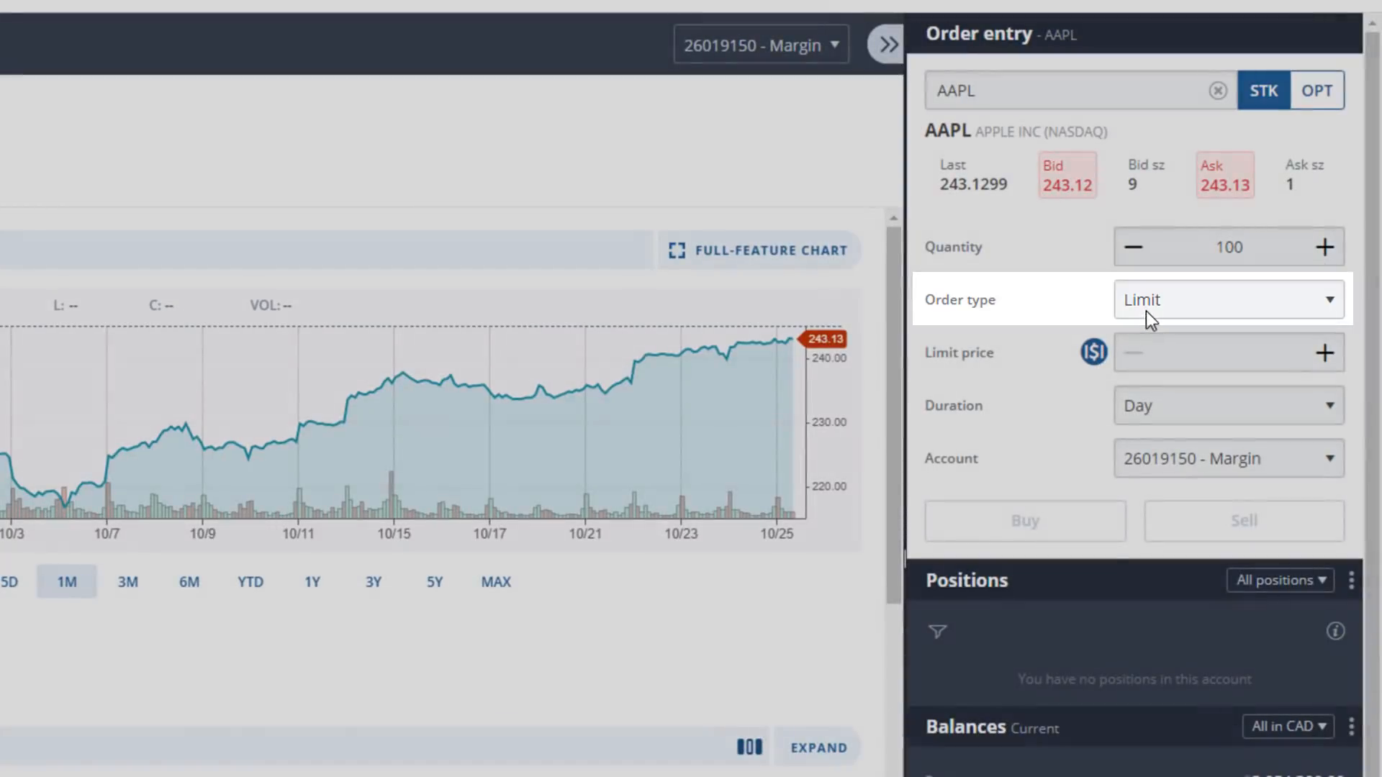
- Compare the Market and Limit order types for the AAPL order, ending with Market
{"action": "left_click", "coordinate": [1147, 310]}
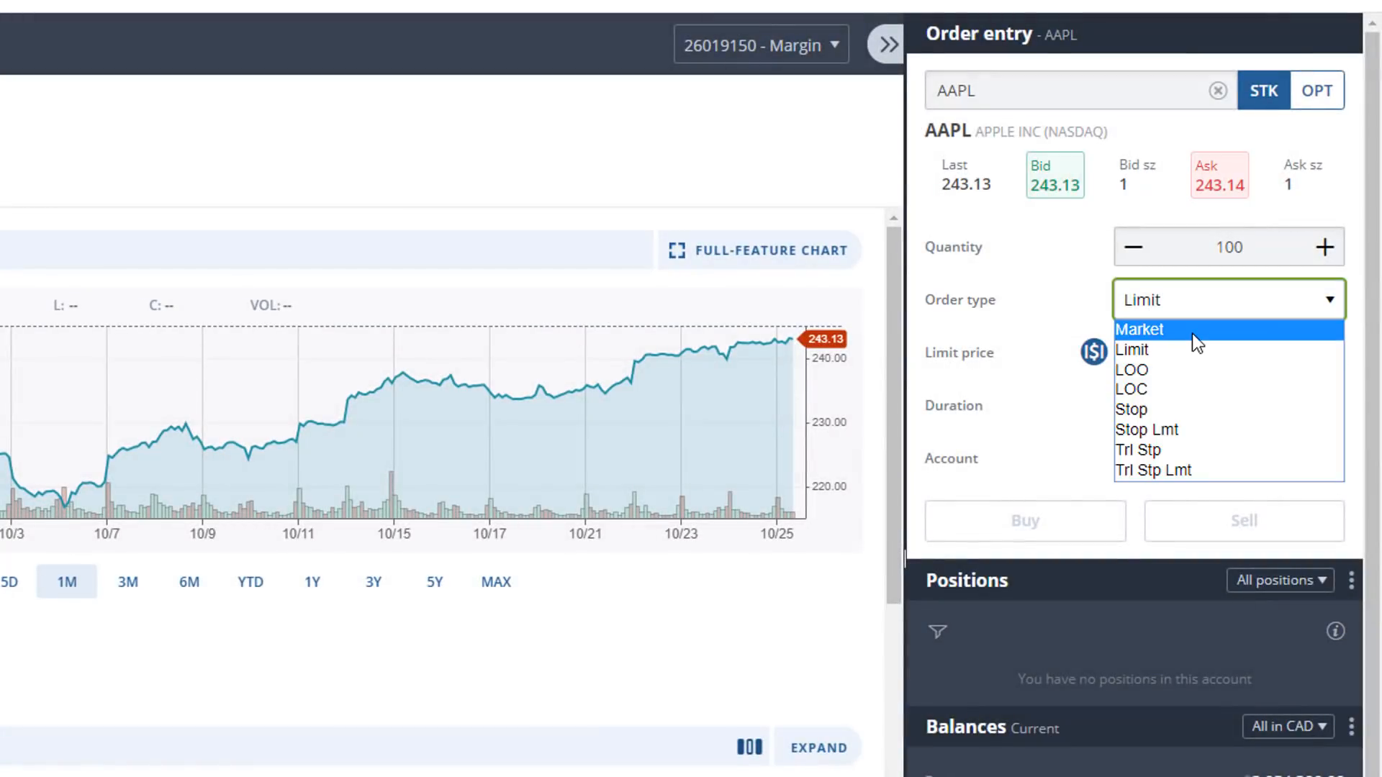
{"action": "left_click", "coordinate": [1189, 332]}
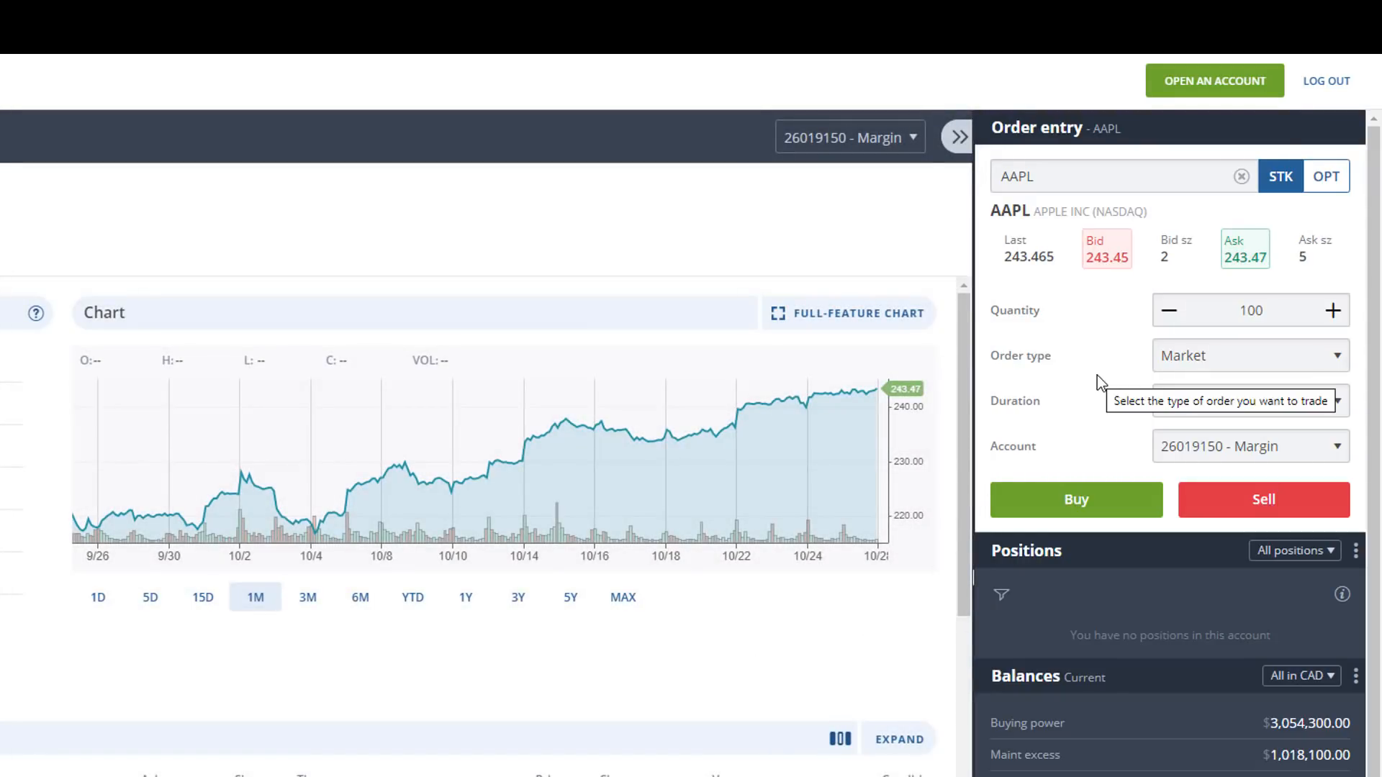
{"action": "left_click", "coordinate": [1235, 365]}
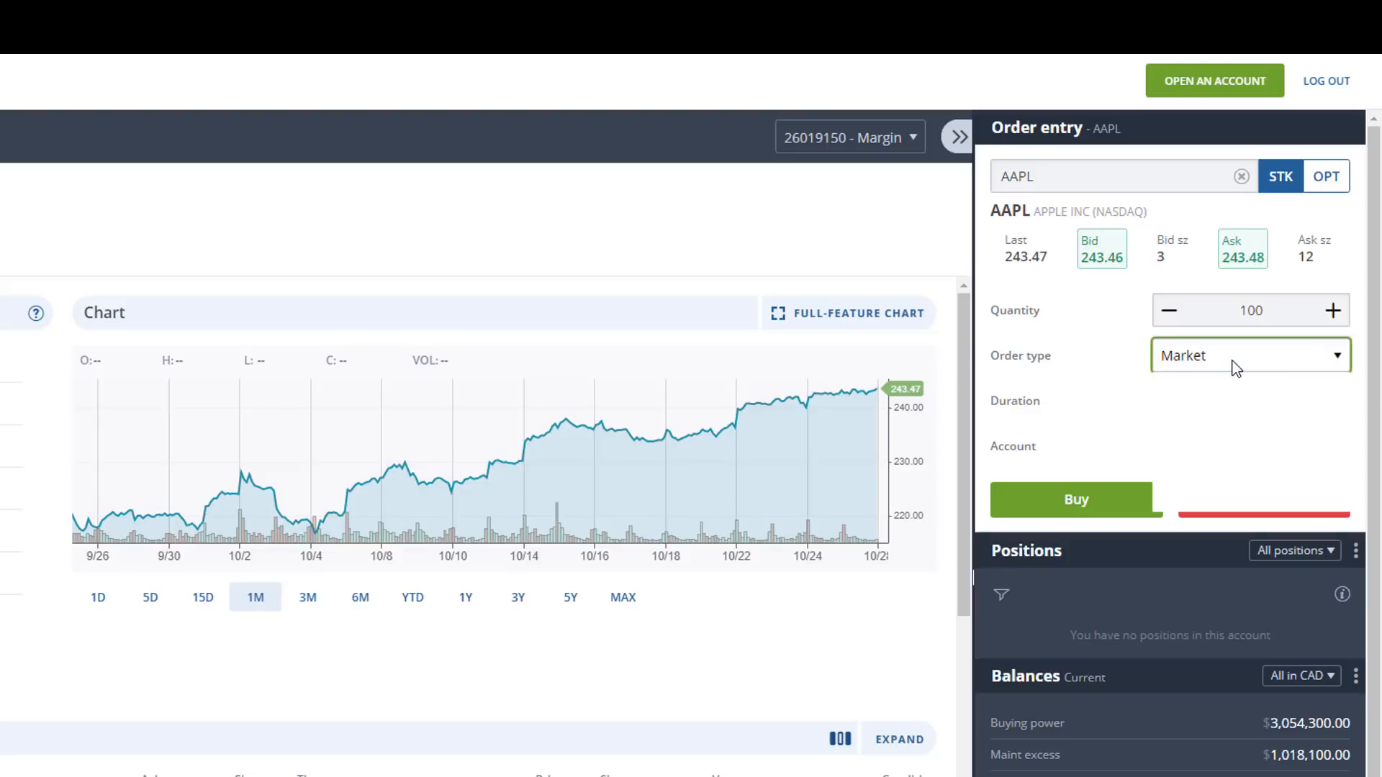
{"action": "left_click", "coordinate": [1221, 396]}
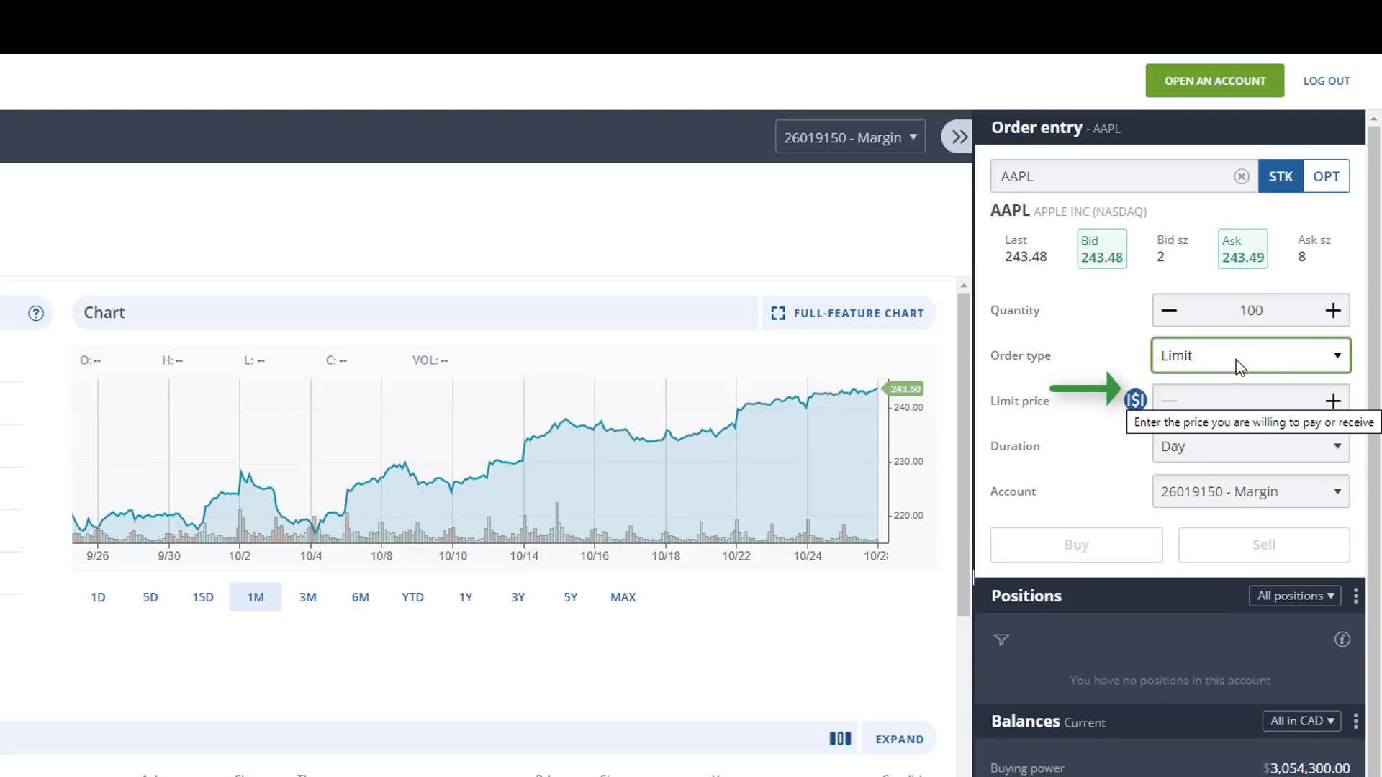
{"action": "left_click", "coordinate": [1237, 360]}
{"action": "left_click", "coordinate": [1216, 378]}
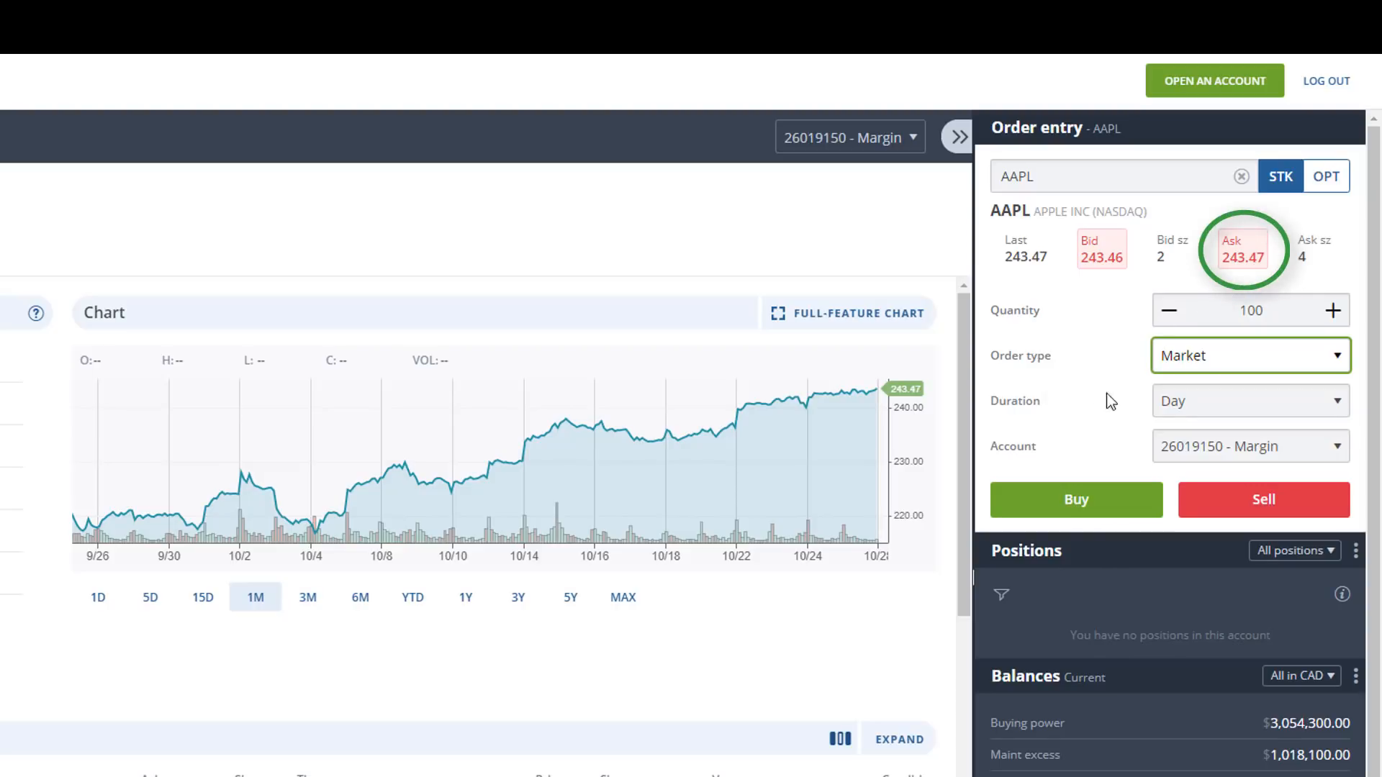
- Keep the duration at Day and send the market order to buy 100 shares of AAPL
{"action": "left_click", "coordinate": [1185, 401]}
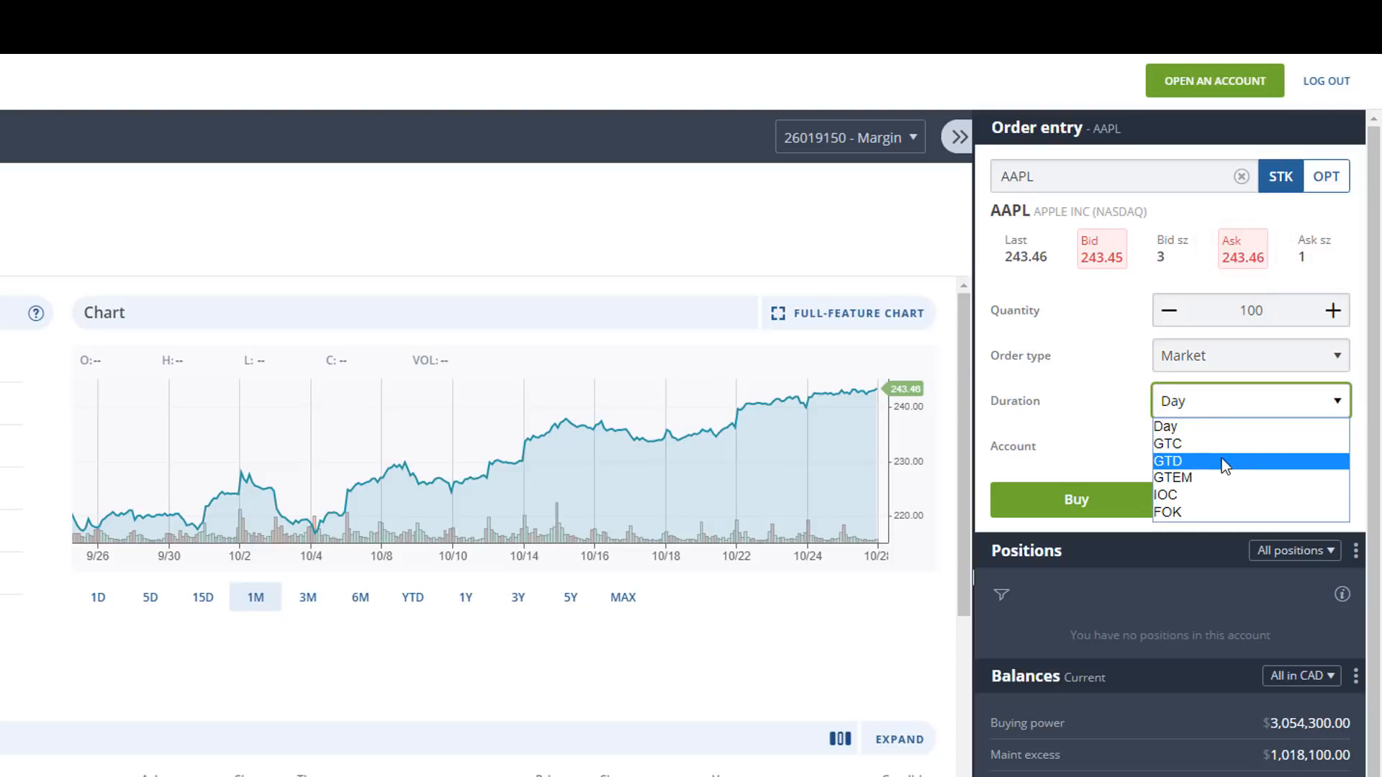
{"action": "left_click", "coordinate": [1232, 426]}
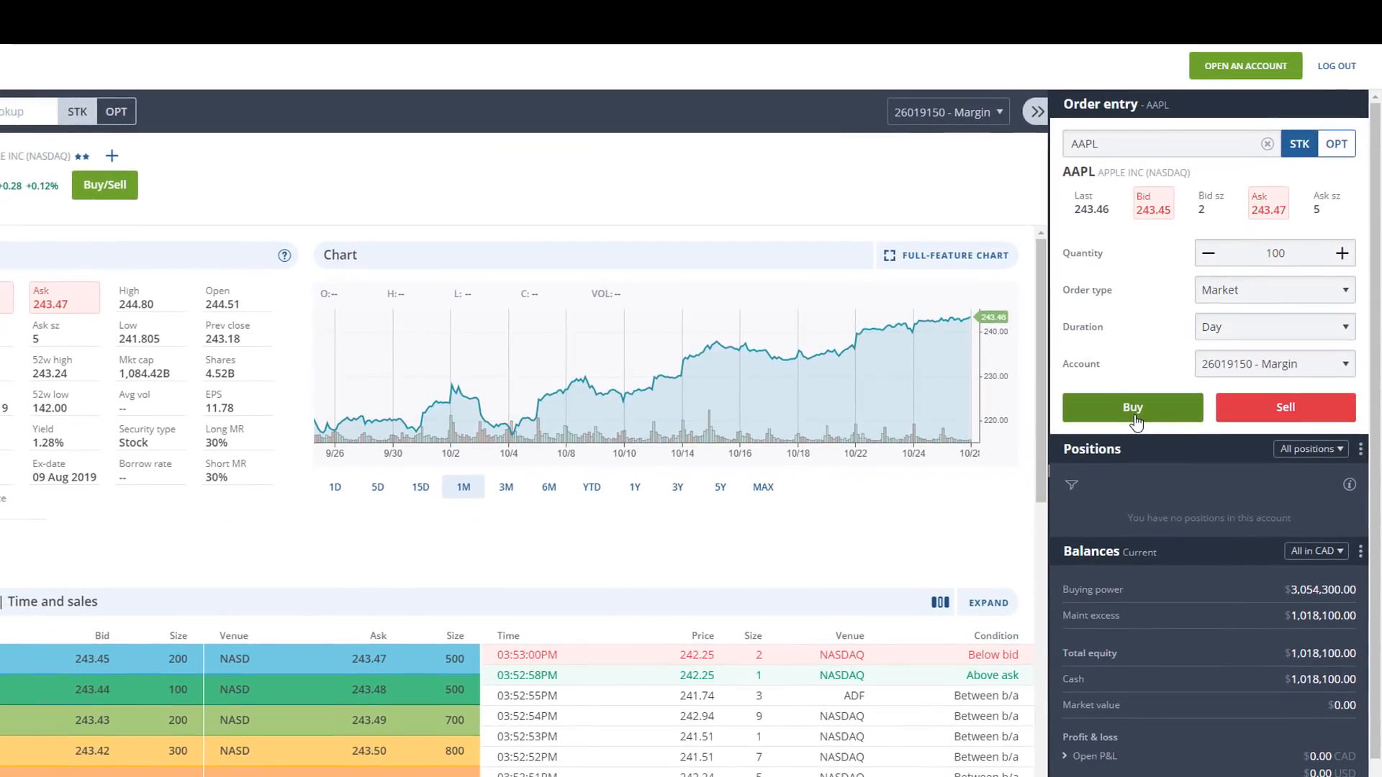
{"action": "left_click", "coordinate": [1134, 408]}
{"action": "left_click", "coordinate": [639, 521]}
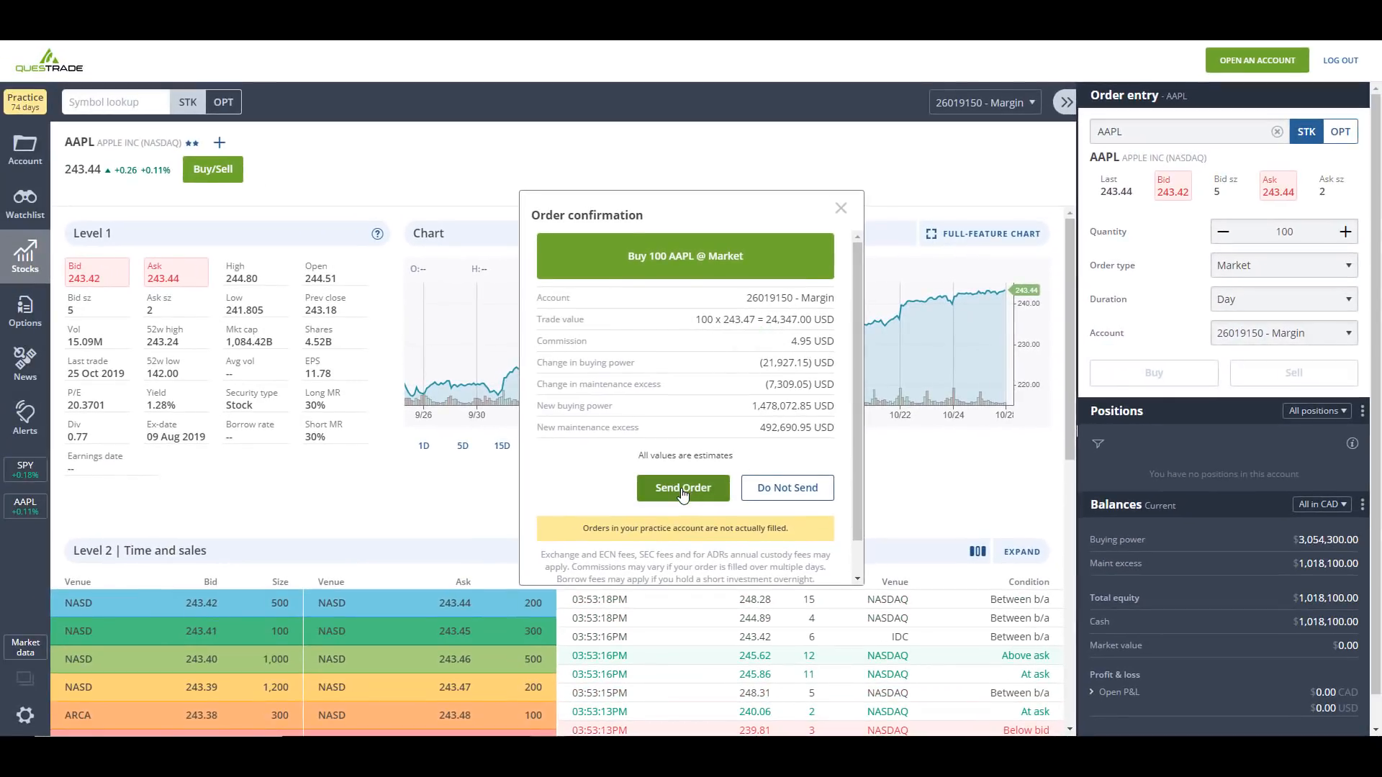
{"action": "left_click", "coordinate": [684, 494]}
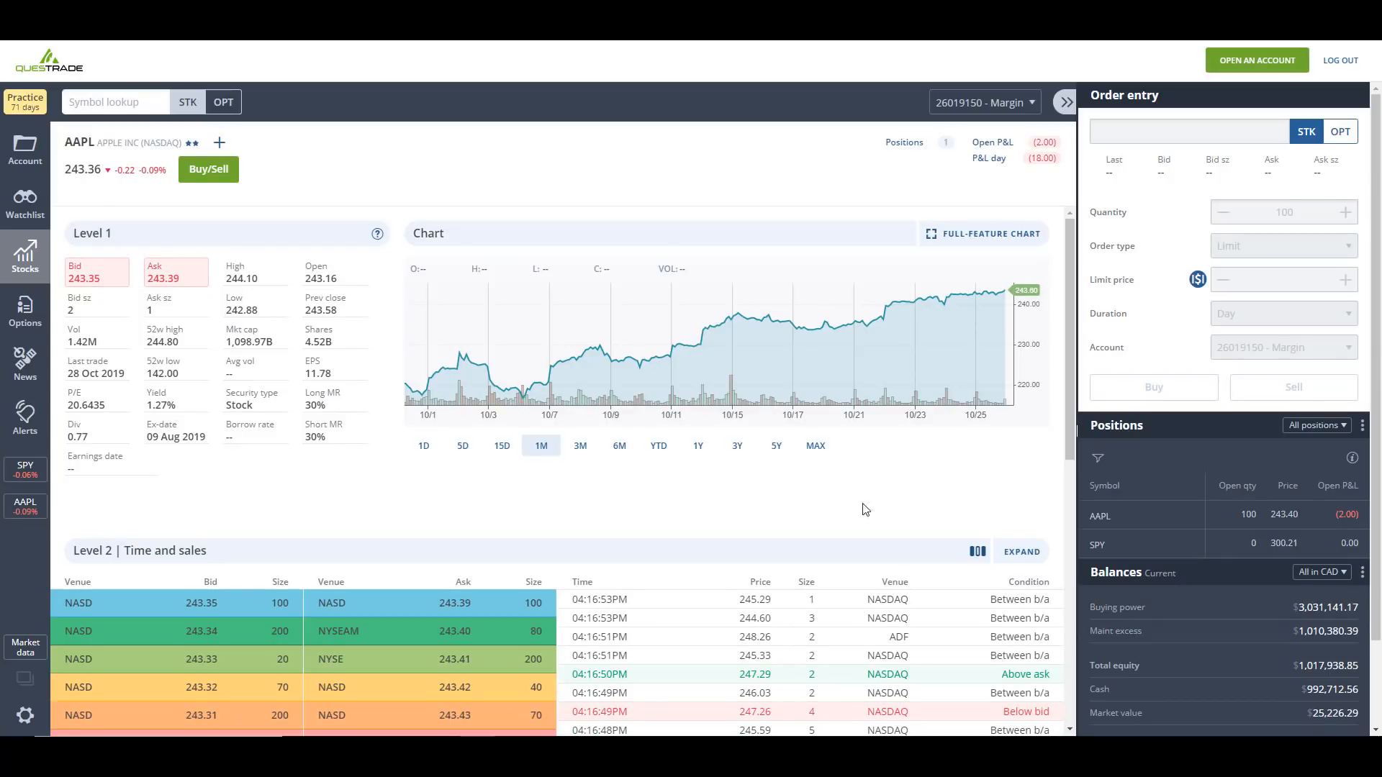
- Look up the symbol SPY, open its ARCA quote, and start a buy/sell order for it
{"action": "left_click", "coordinate": [131, 99]}
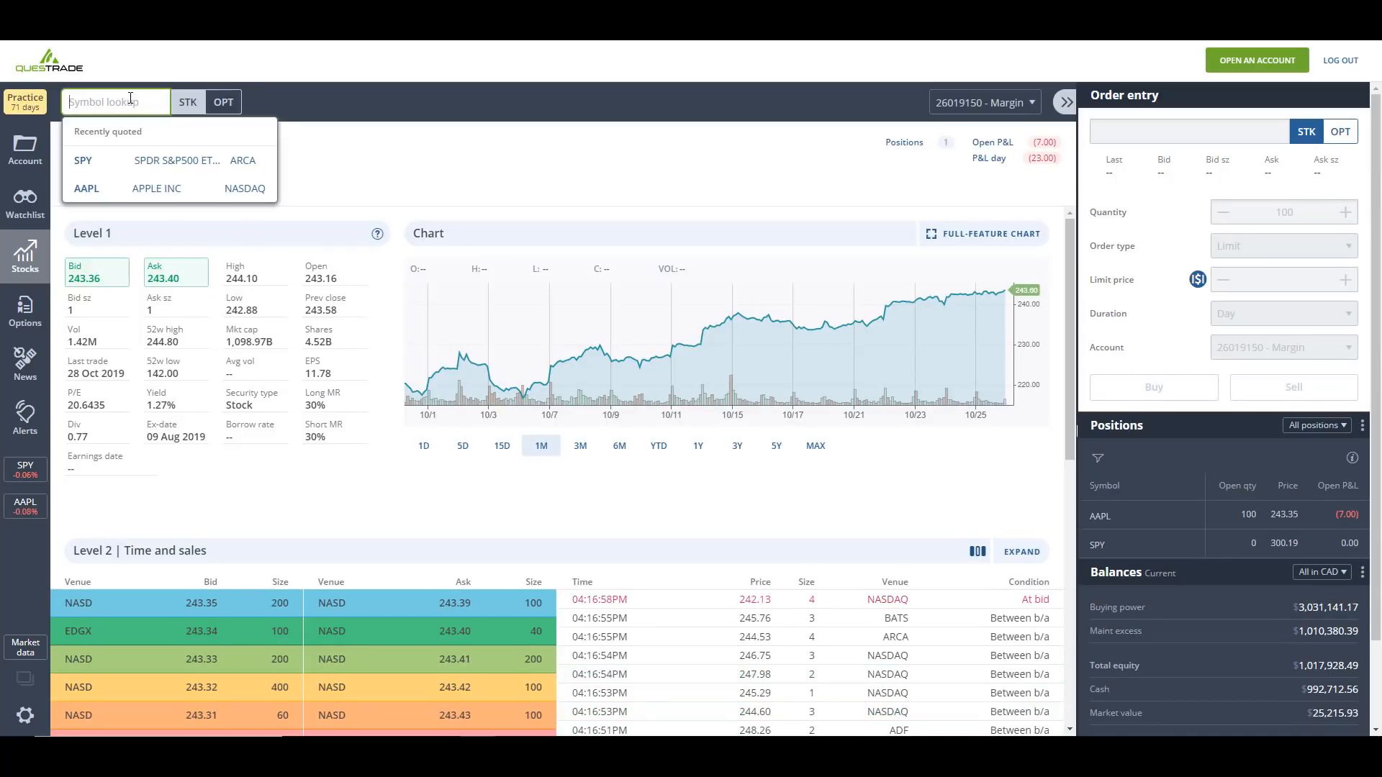
{"action": "type", "text": "SPY"}
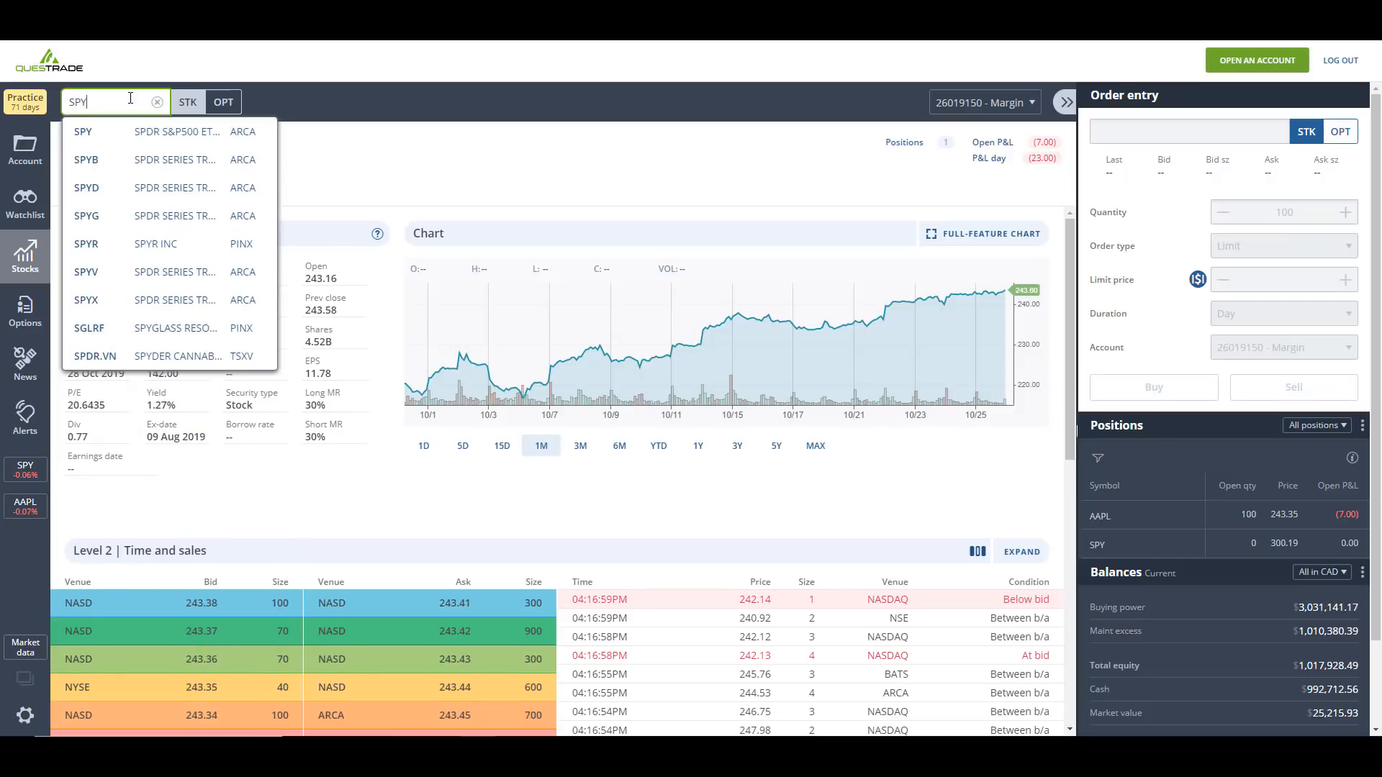
{"action": "left_click", "coordinate": [110, 131]}
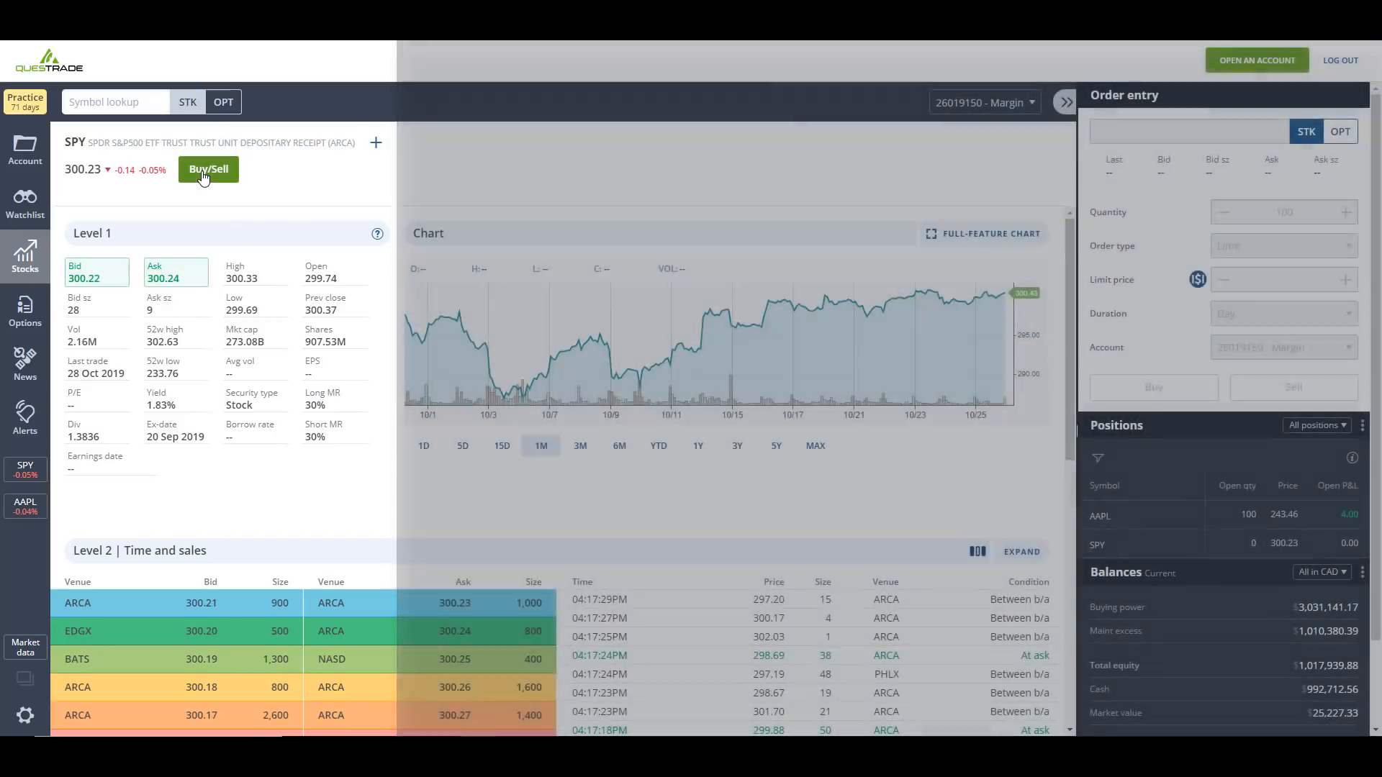
{"action": "left_click", "coordinate": [203, 173]}
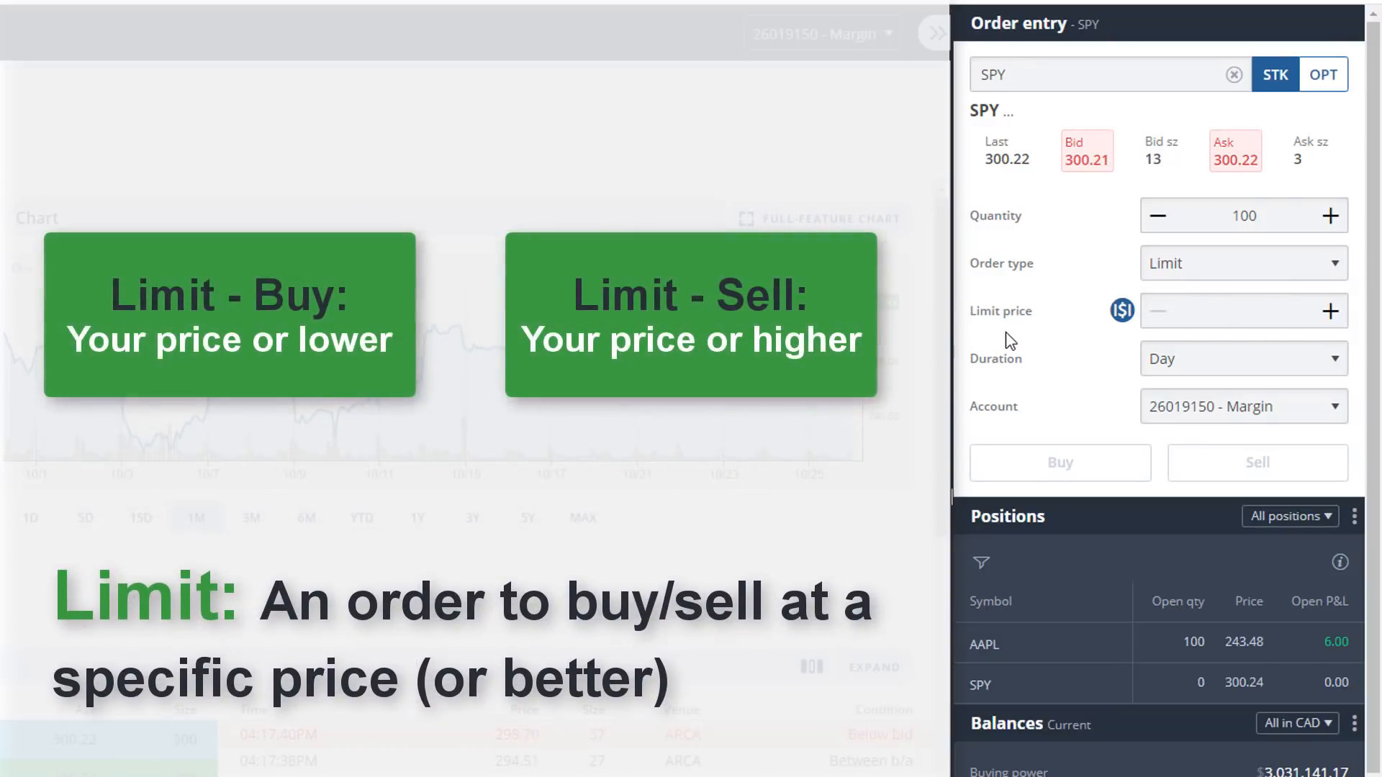
- Compare the duration options for the SPY limit order, trying GTC and ending with Day
{"action": "left_click", "coordinate": [1232, 311]}
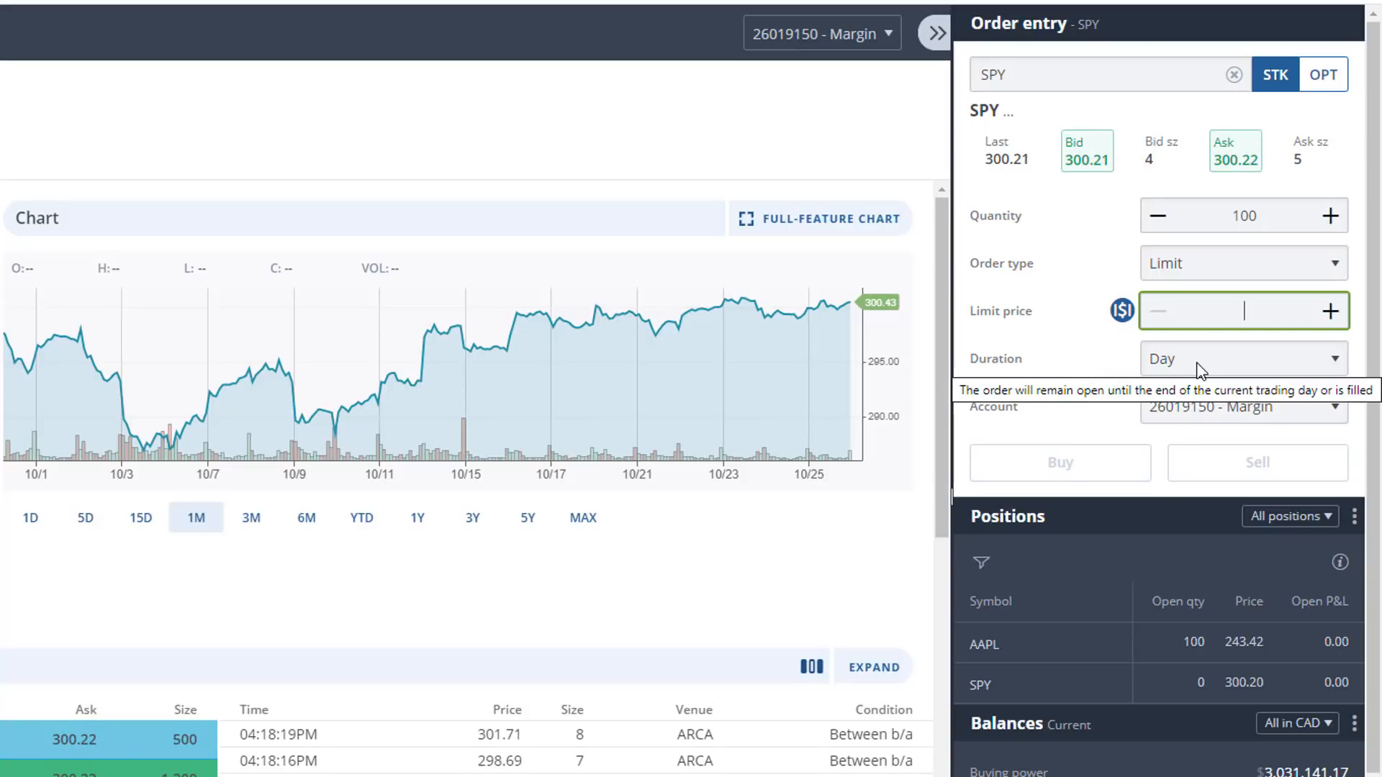
{"action": "left_click", "coordinate": [1198, 364]}
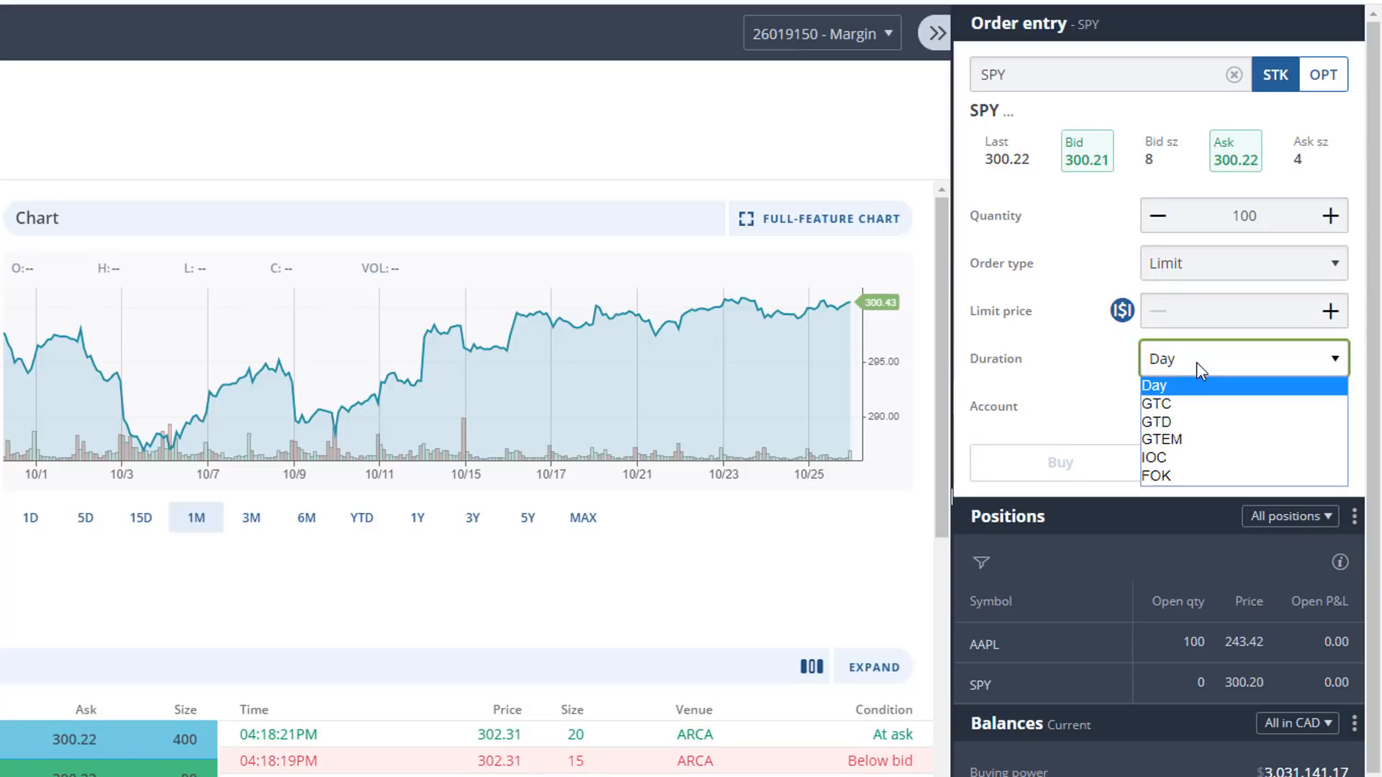
{"action": "left_click", "coordinate": [1196, 361]}
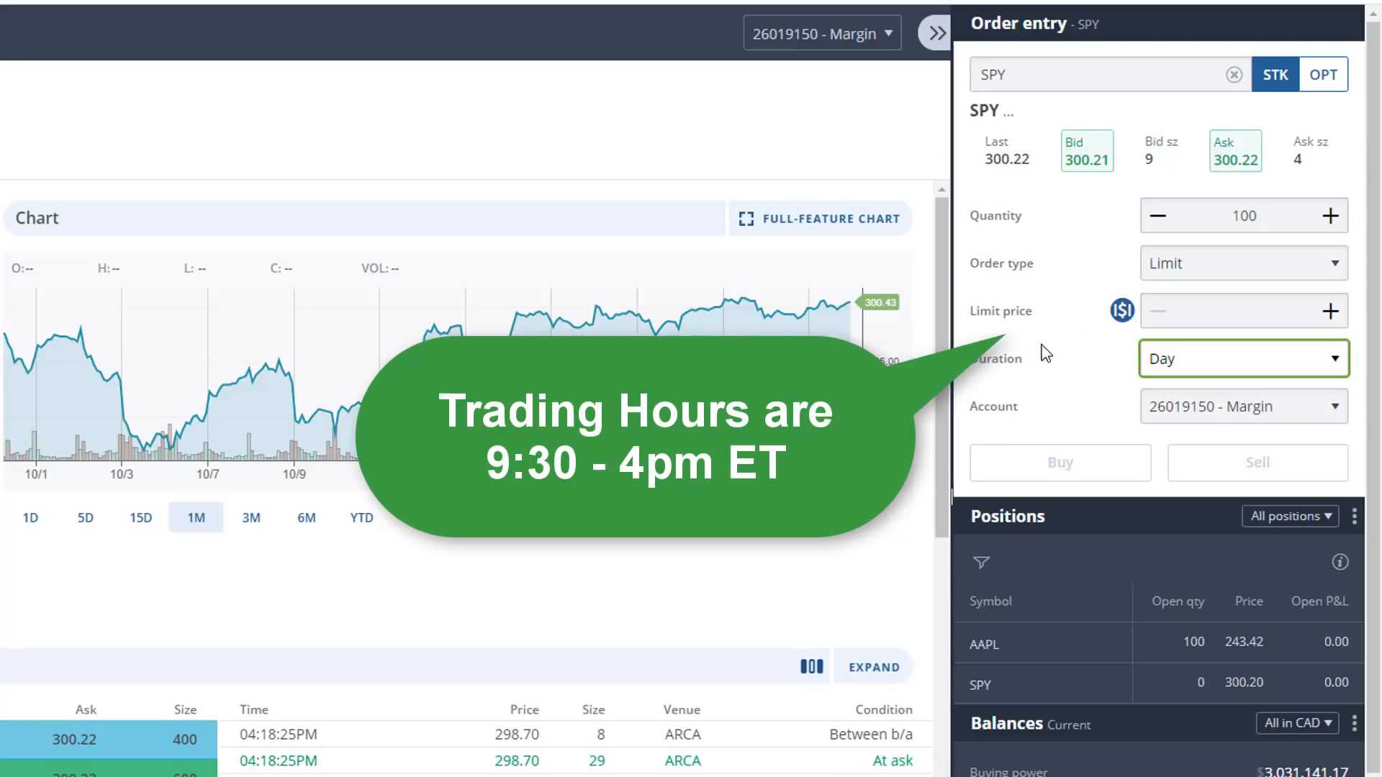
{"action": "left_click", "coordinate": [1010, 344]}
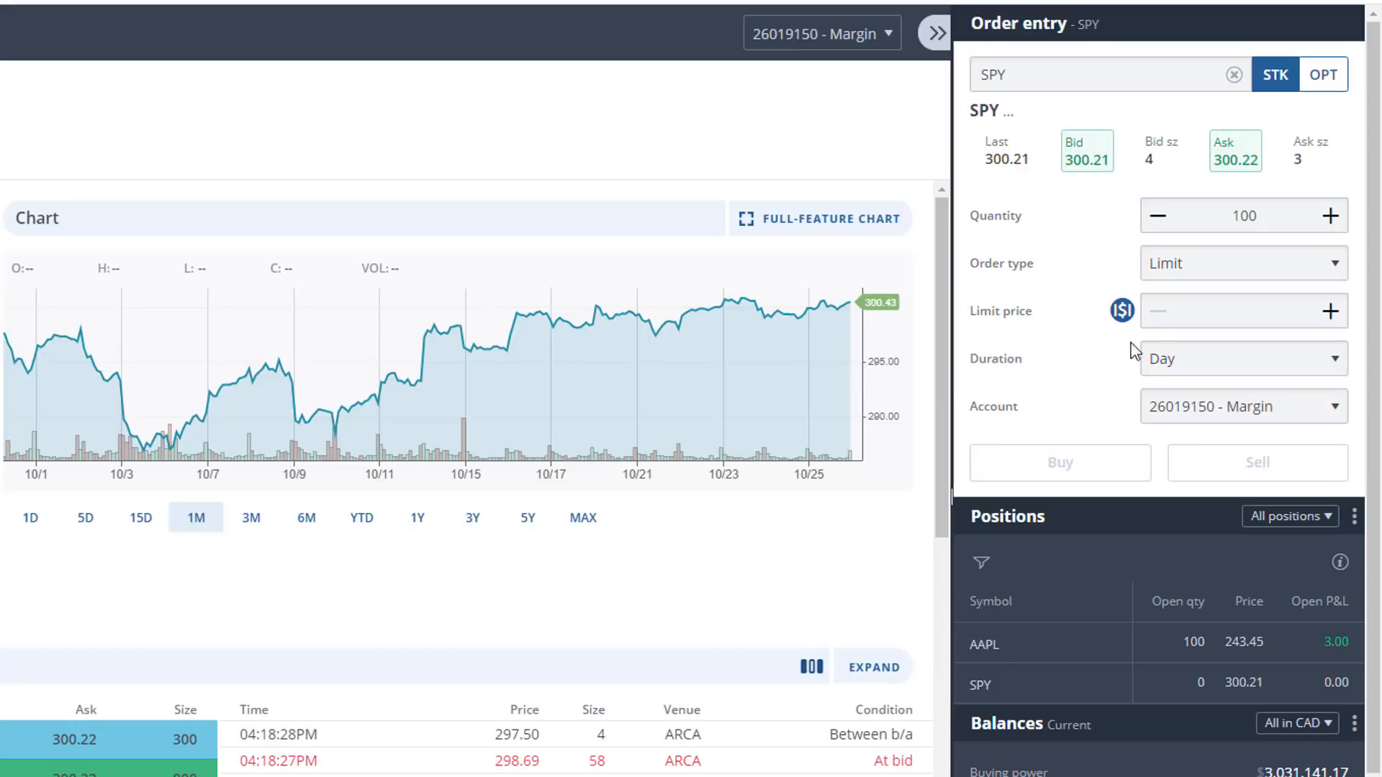
{"action": "mouse_move", "coordinate": [1200, 360]}
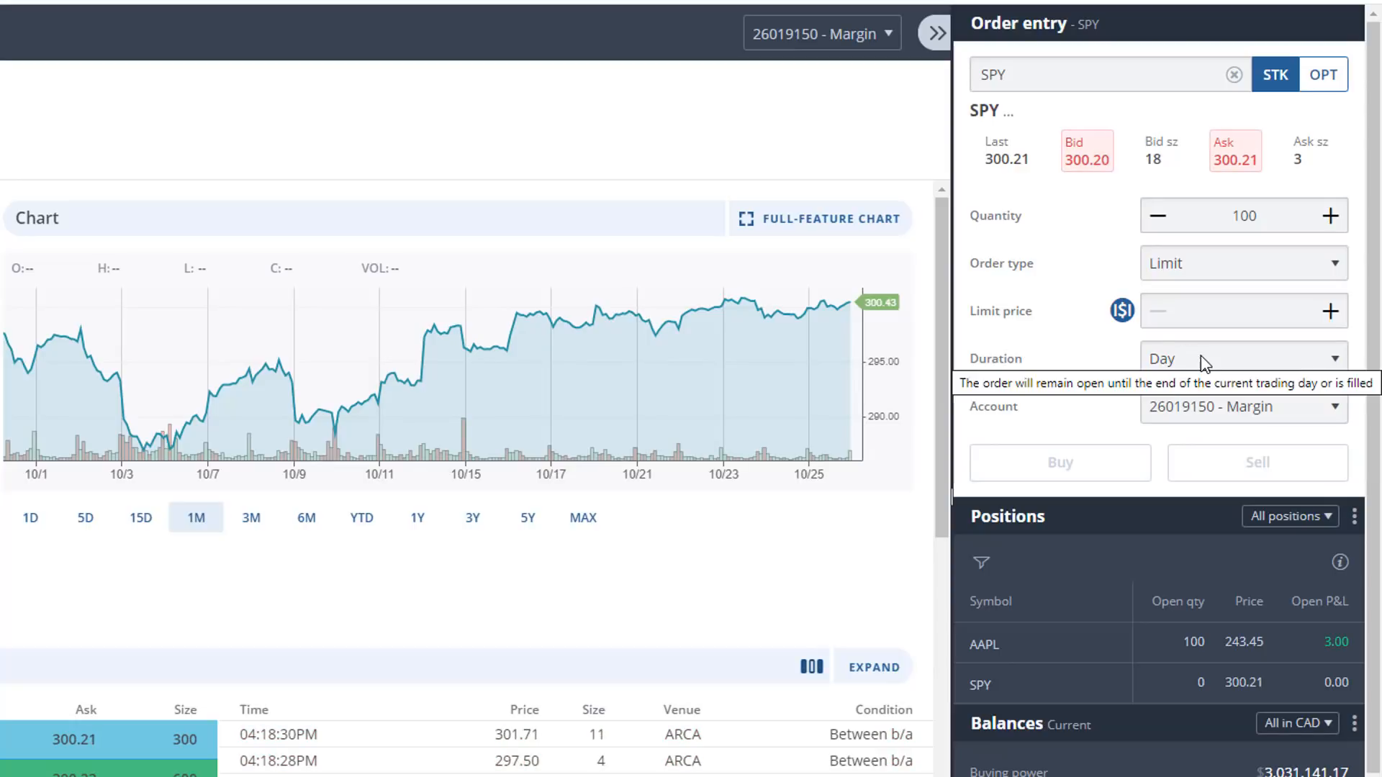
{"action": "left_click", "coordinate": [1300, 362]}
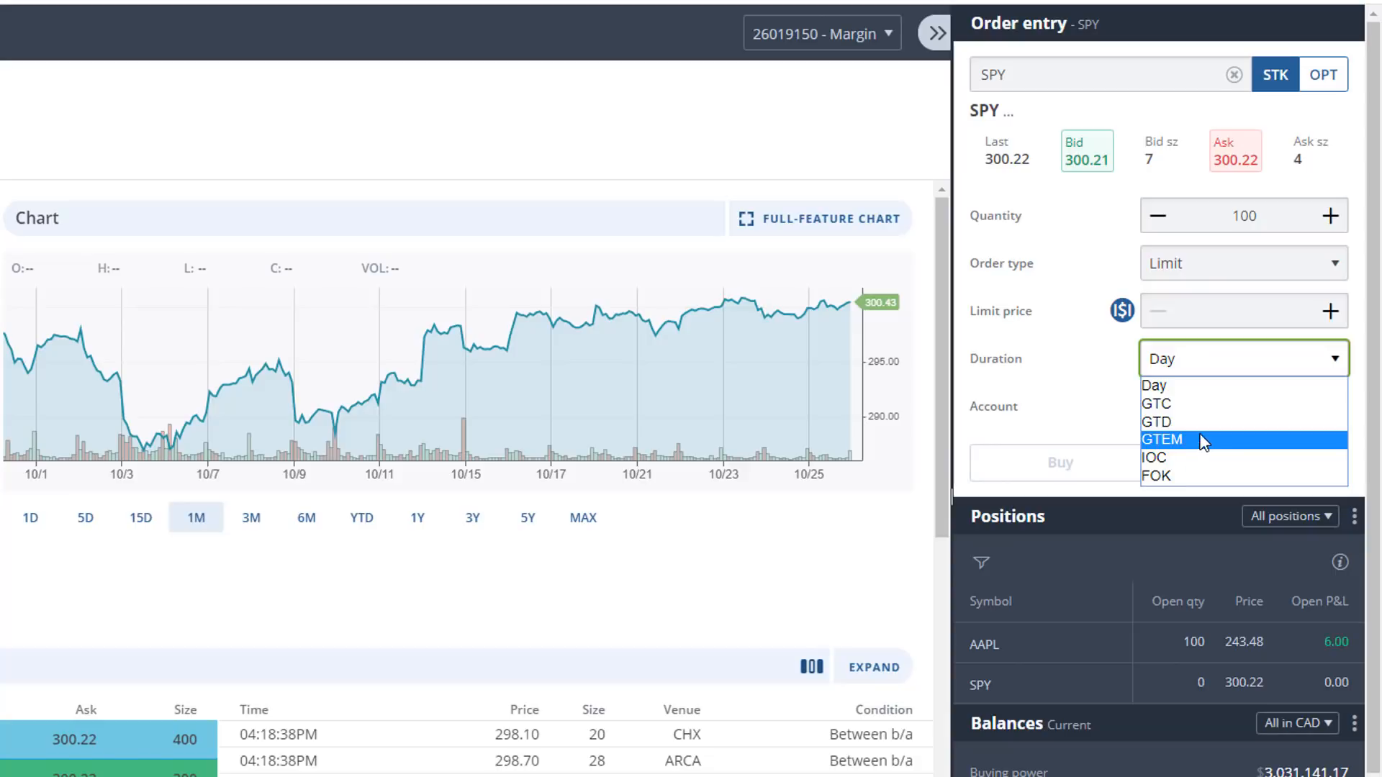
{"action": "left_click", "coordinate": [1191, 405]}
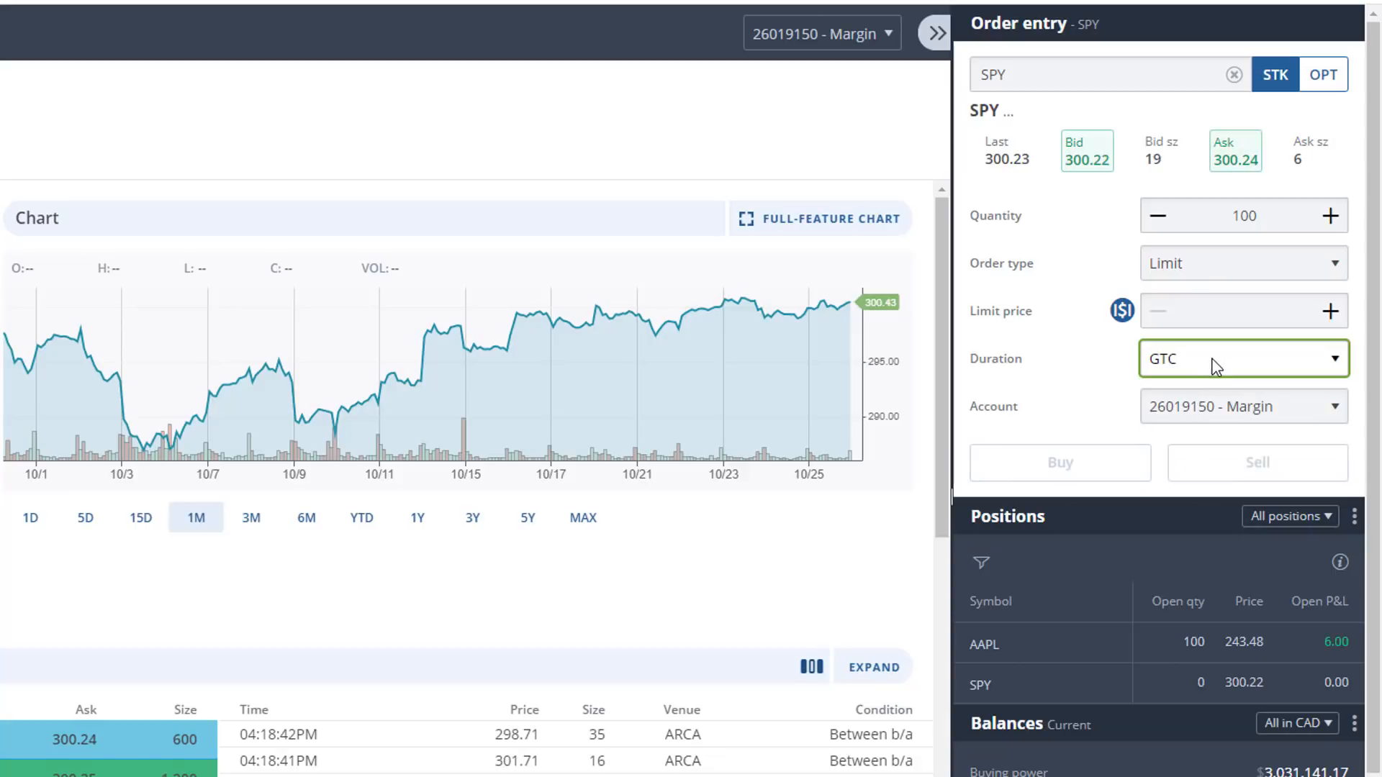
{"action": "left_click", "coordinate": [1200, 364]}
{"action": "left_click", "coordinate": [1201, 388]}
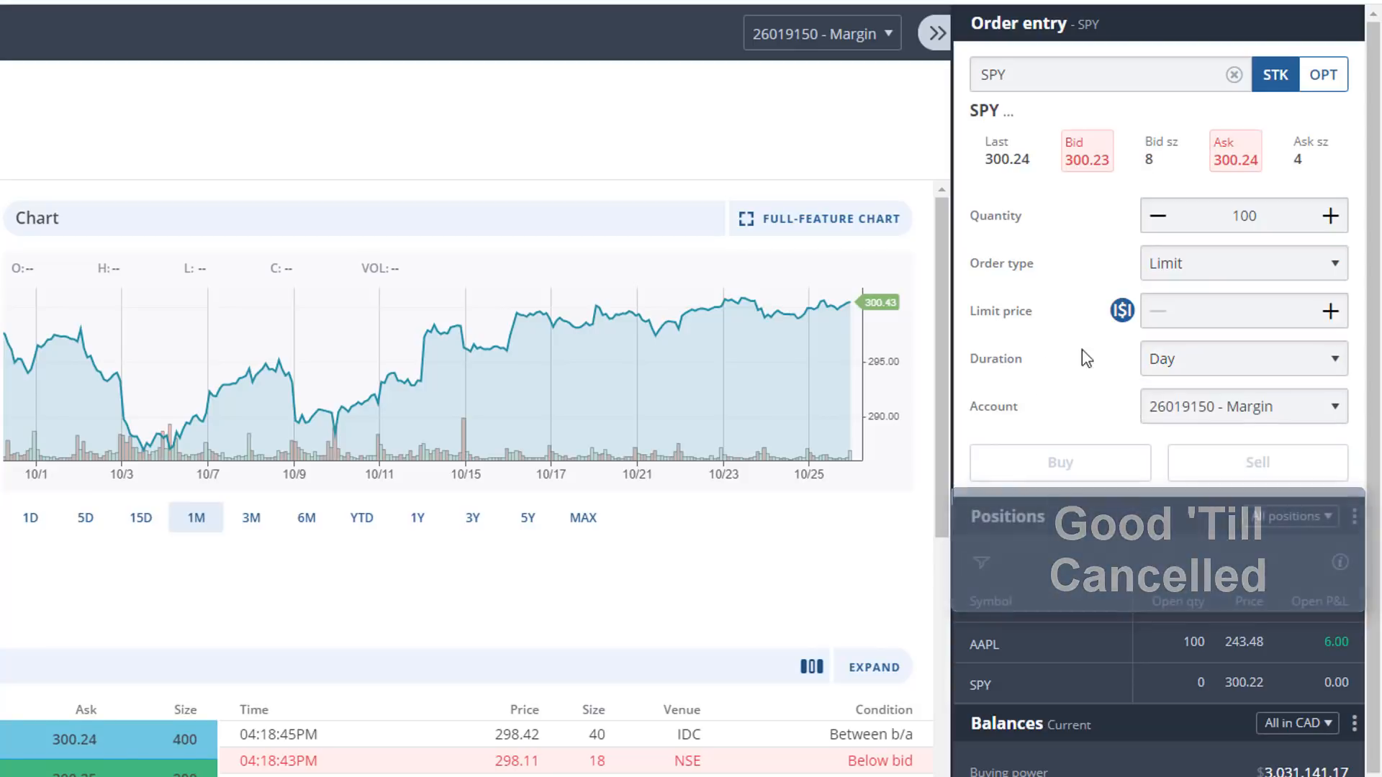
- Set the limit price to 300.25 and send the Day limit order to buy 100 shares of SPY
{"action": "left_click", "coordinate": [1238, 313]}
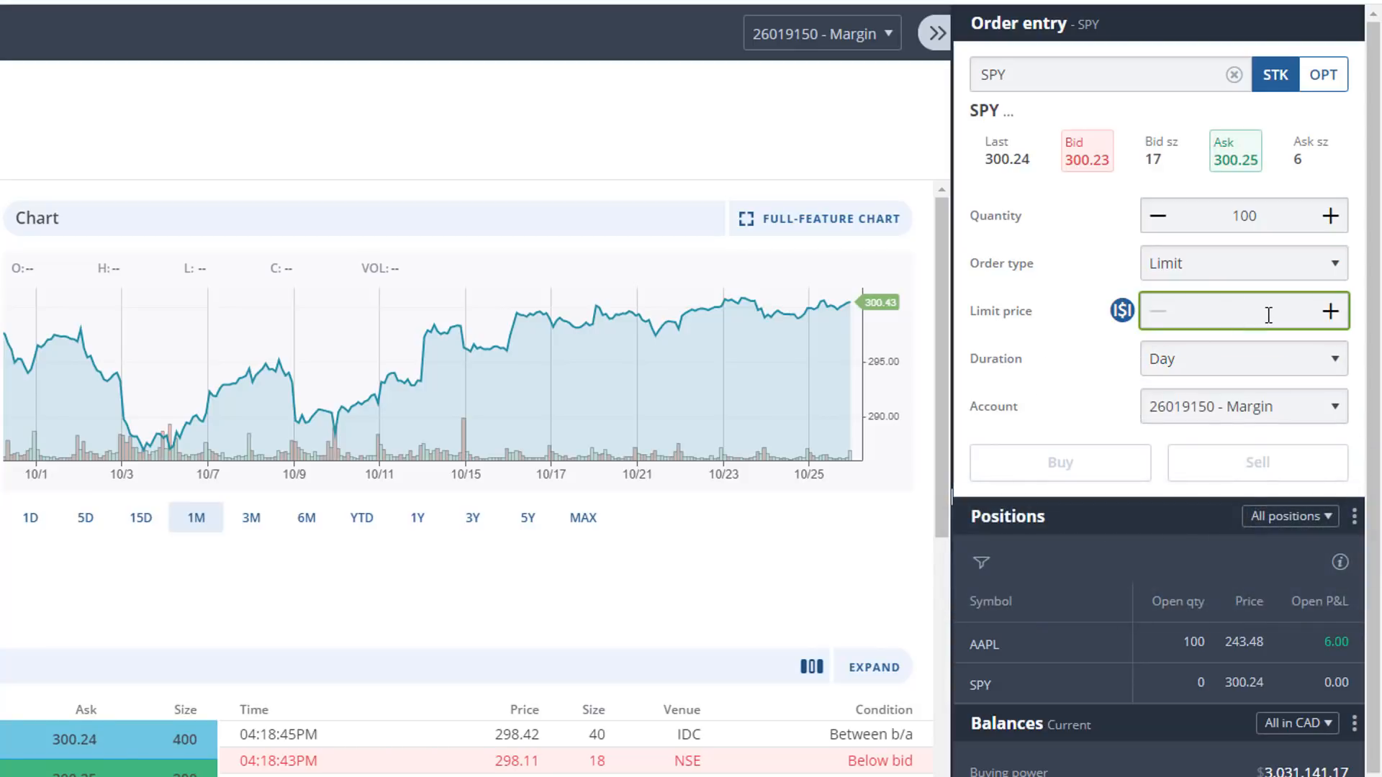
{"action": "type", "text": "300.25"}
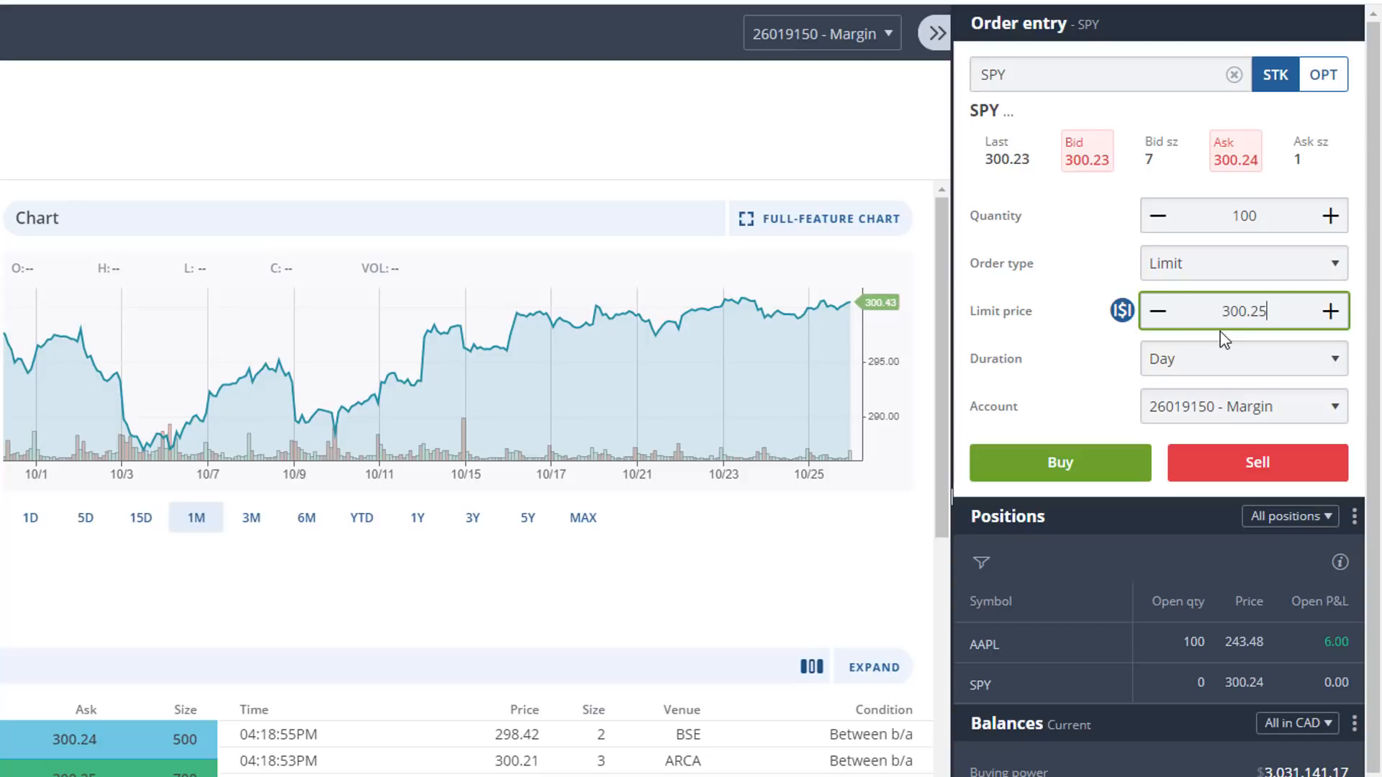
{"action": "left_click", "coordinate": [1037, 461]}
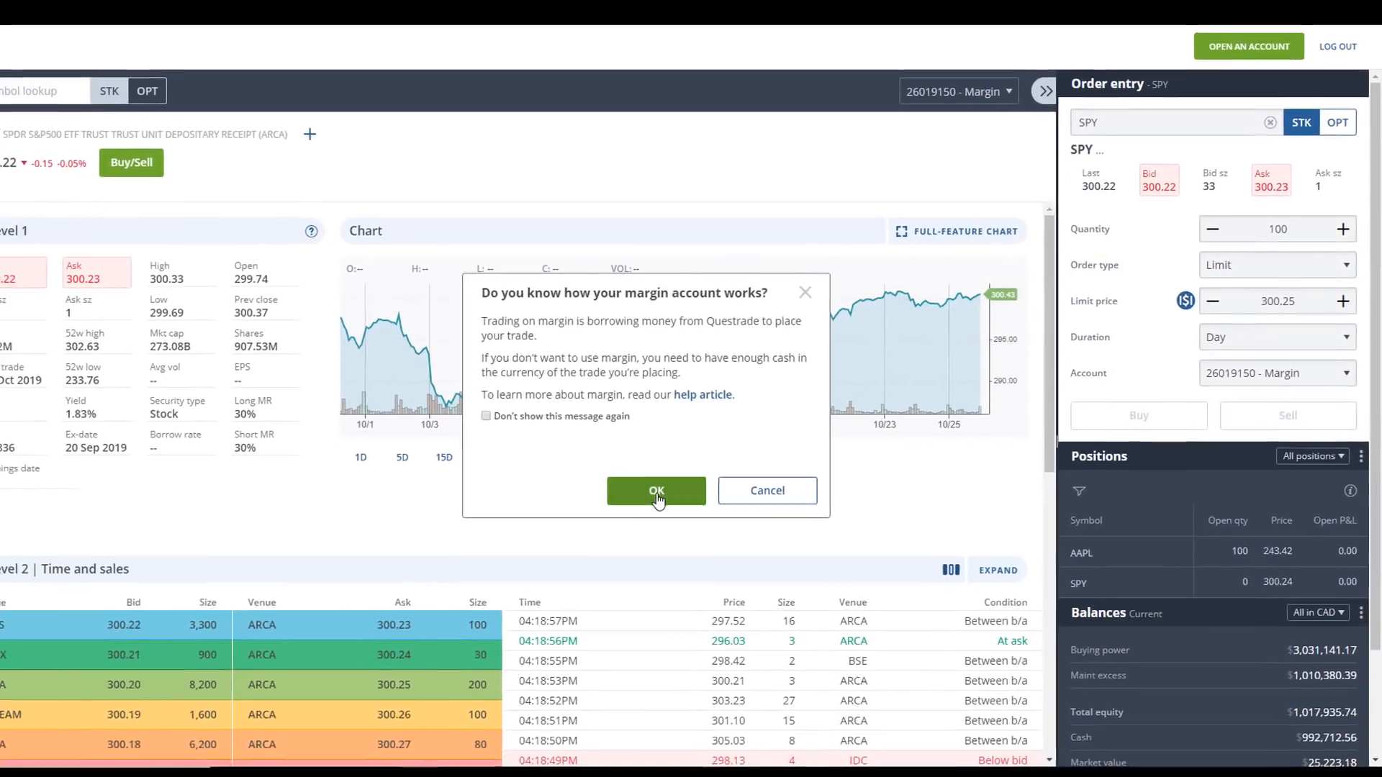
{"action": "left_click", "coordinate": [600, 507]}
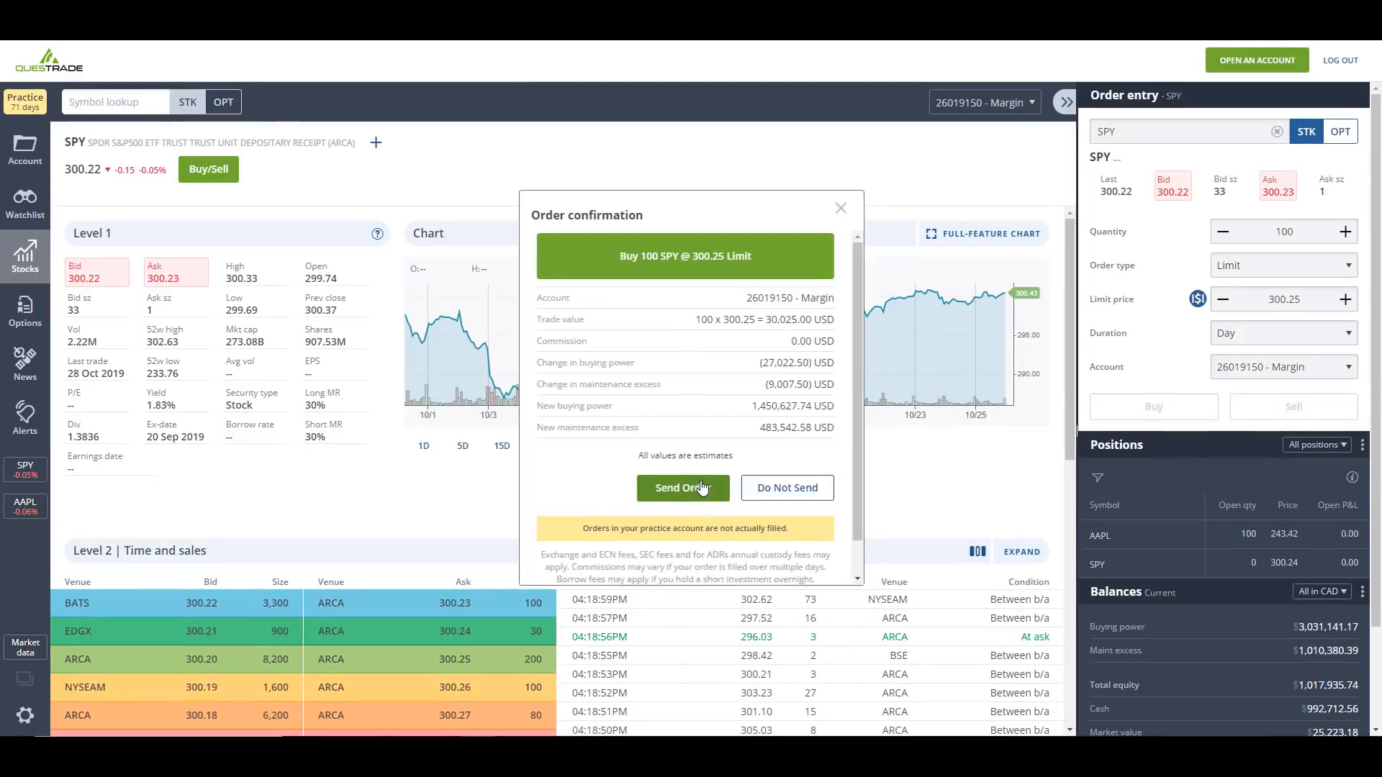
{"action": "left_click", "coordinate": [619, 503]}
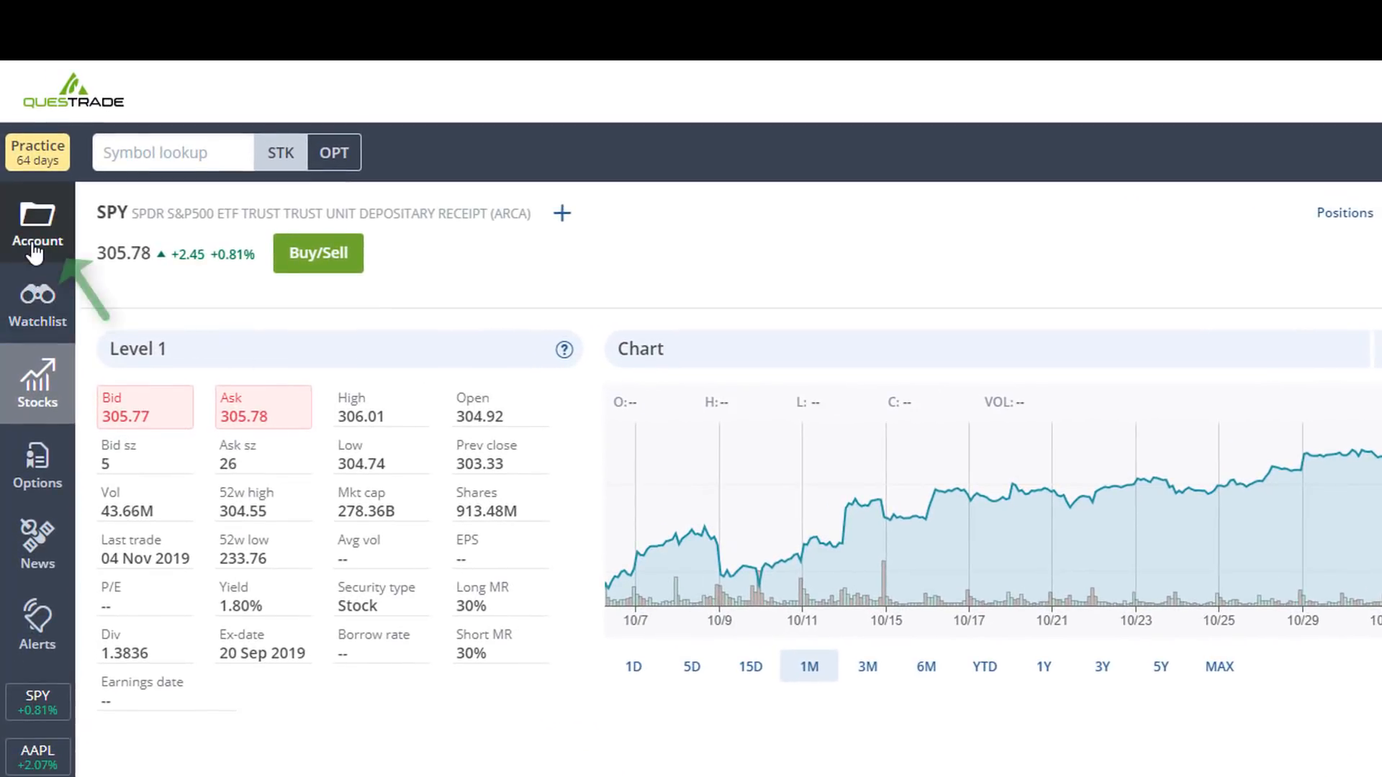
- Open the account section and display its executed orders for the 3-month period
{"action": "left_click", "coordinate": [34, 243]}
{"action": "left_click", "coordinate": [104, 220]}
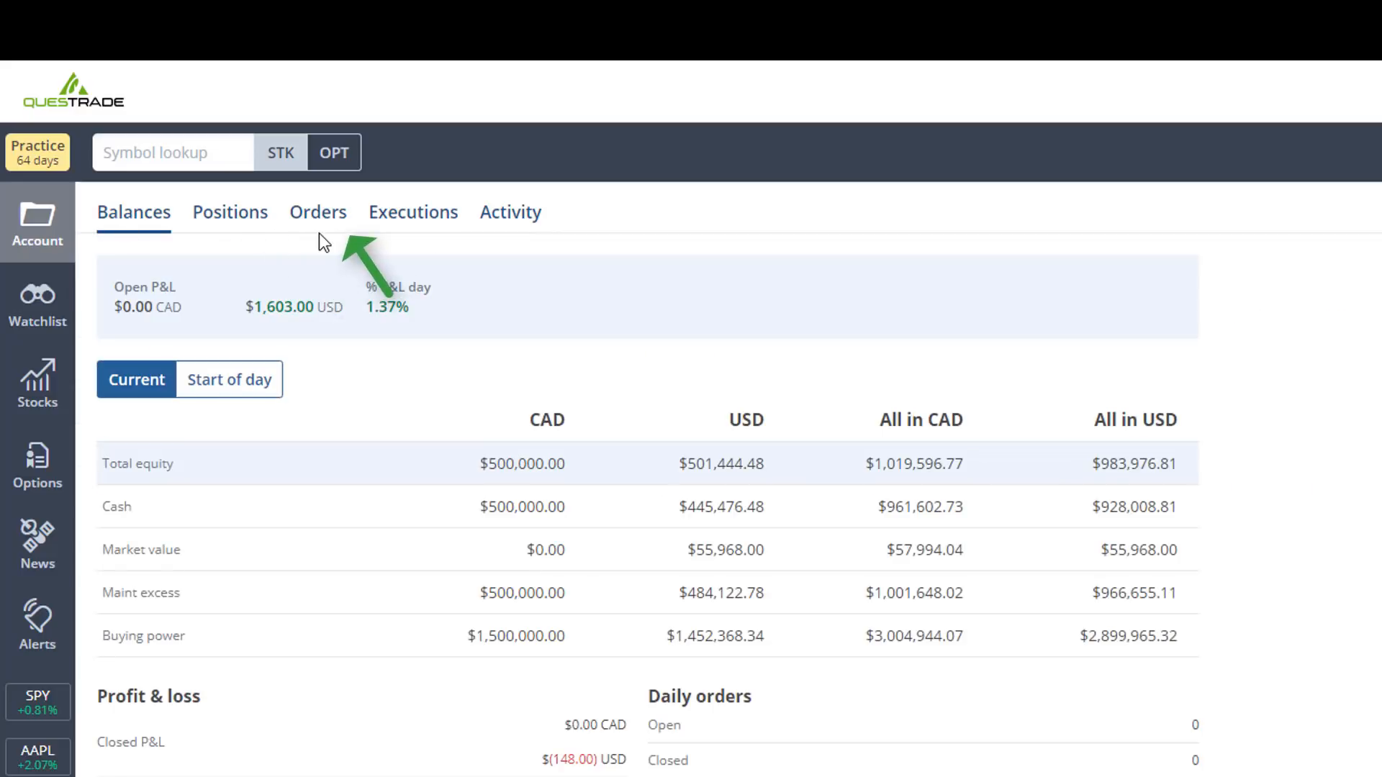
{"action": "left_click", "coordinate": [331, 229]}
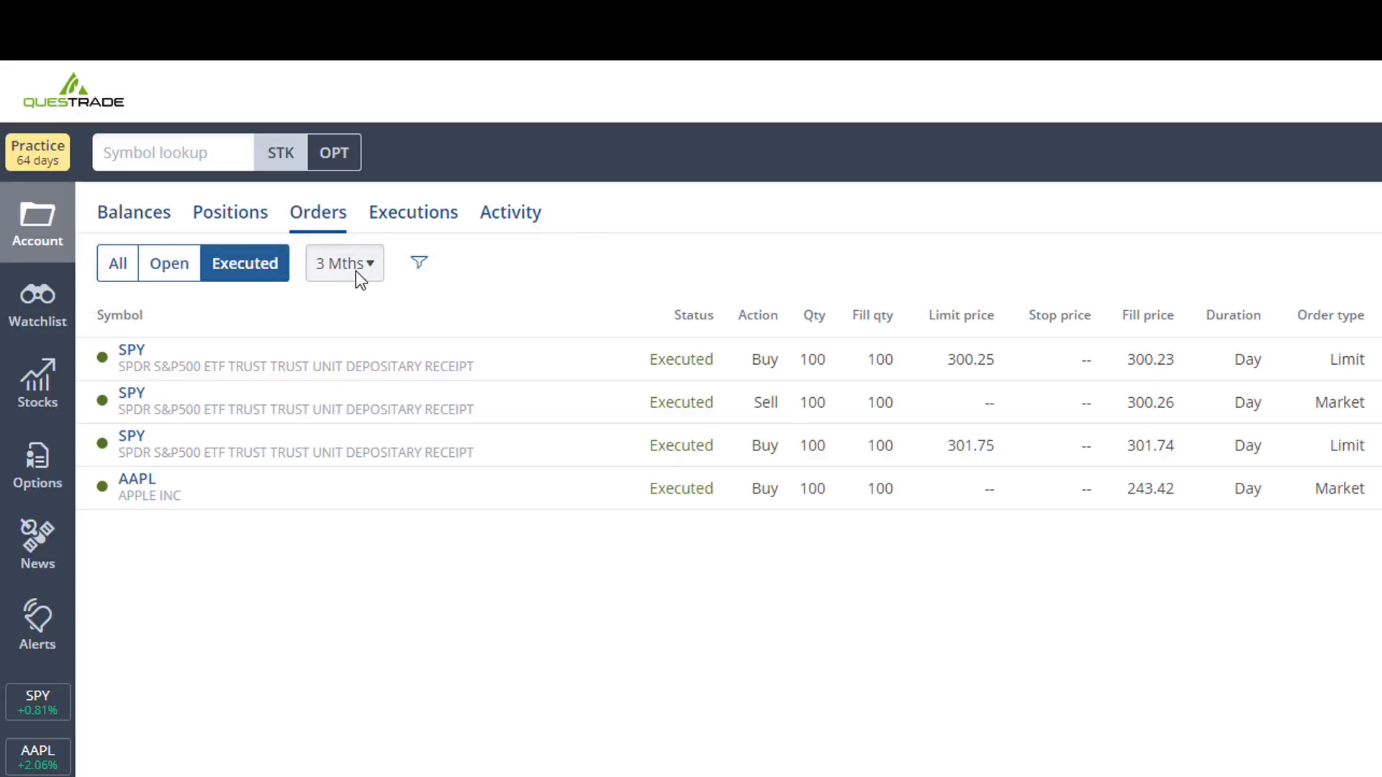
- Filter the executed orders by the symbol aapl and remove the filter again
{"action": "left_click", "coordinate": [418, 272]}
{"action": "left_click", "coordinate": [480, 268]}
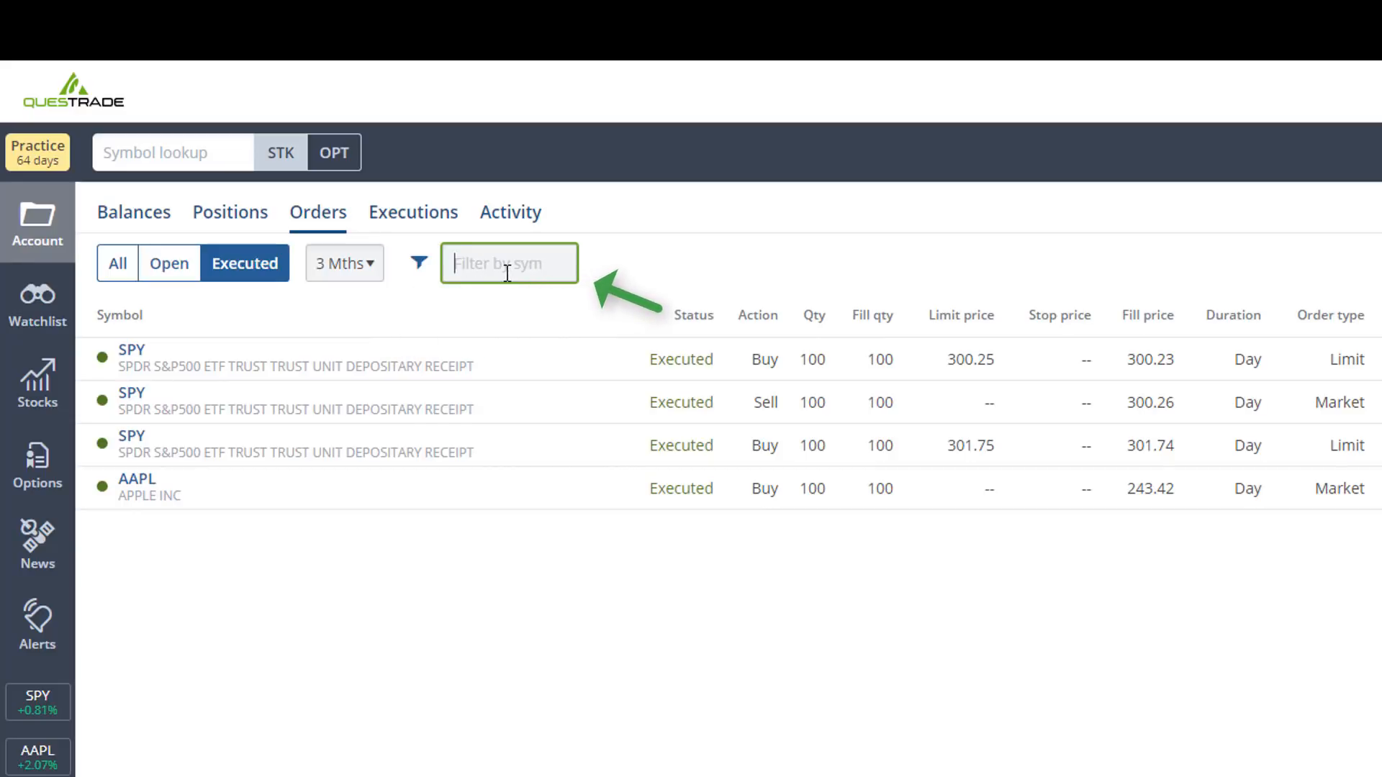
{"action": "type", "text": "aapl"}
{"action": "key", "text": "BackSpace"}
{"action": "key", "text": "BackSpace"}
{"action": "key", "text": "BackSpace"}
{"action": "key", "text": "BackSpace"}
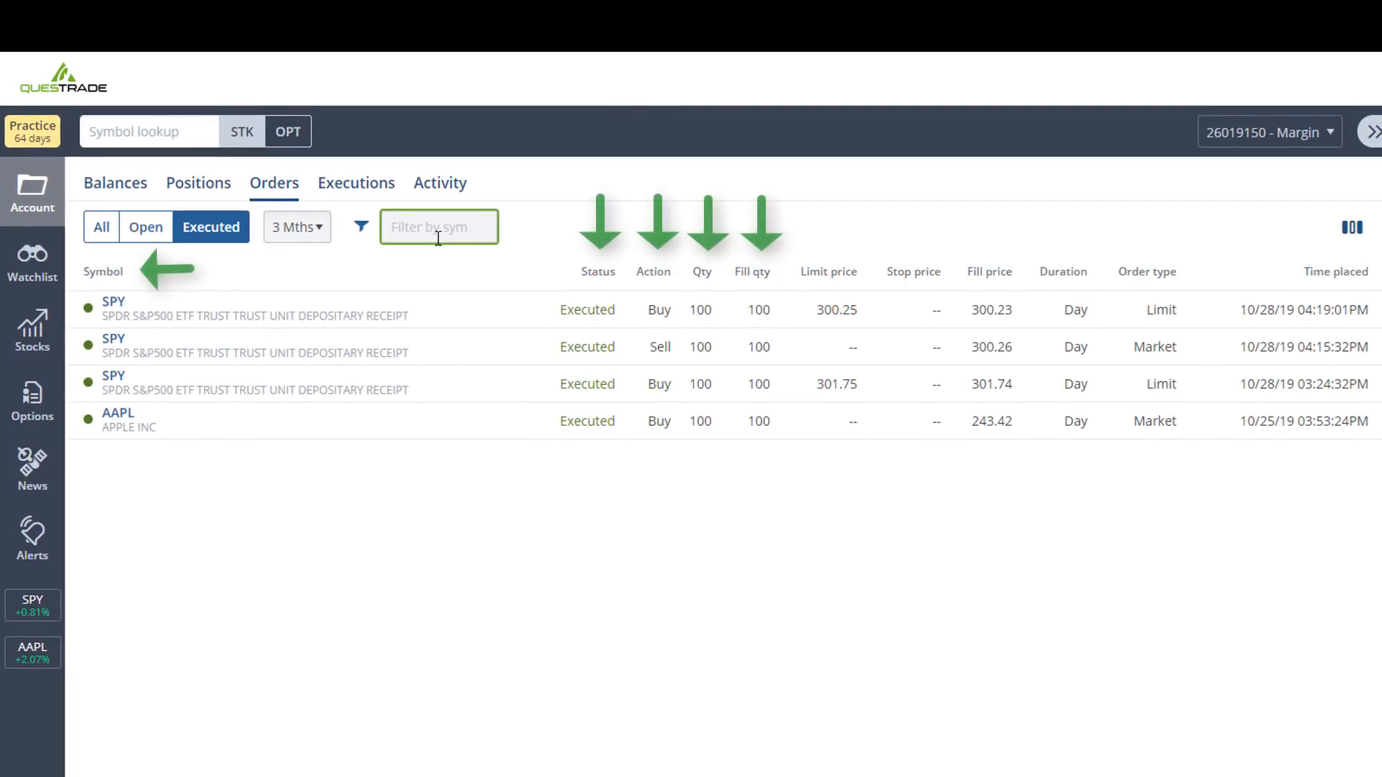
{"action": "left_click", "coordinate": [375, 263]}
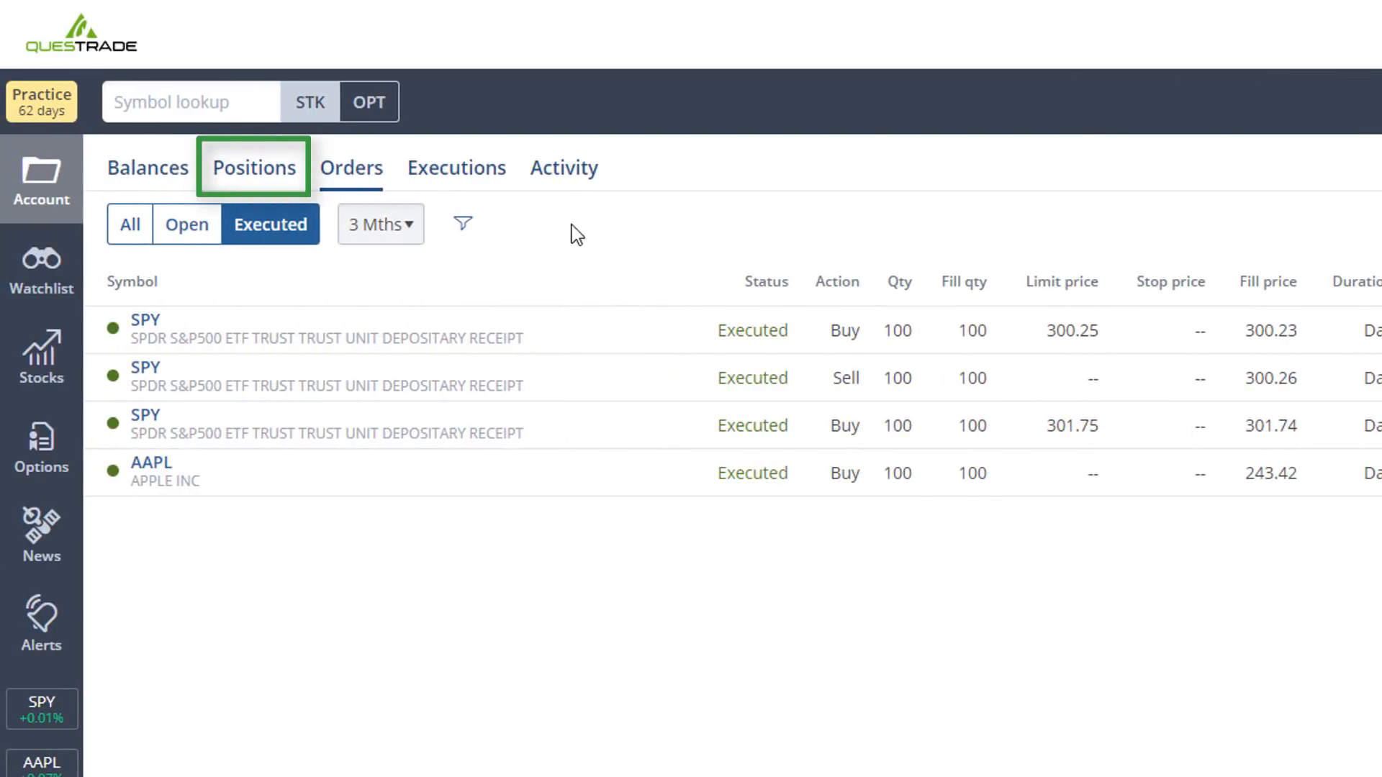
- Open the account's list of positions
{"action": "left_click", "coordinate": [245, 173]}
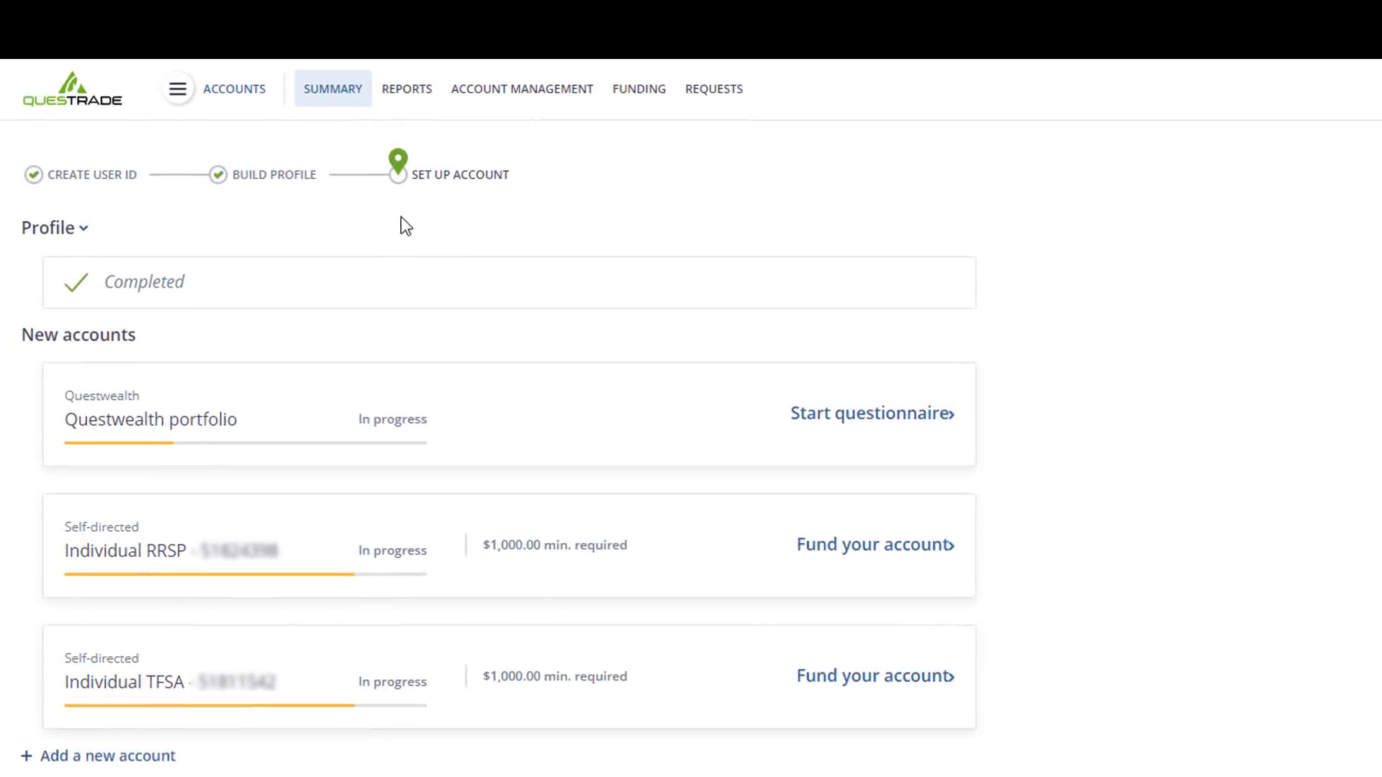
- Open the Account activity report and set its start date to 01/01/2018
{"action": "left_click", "coordinate": [414, 93]}
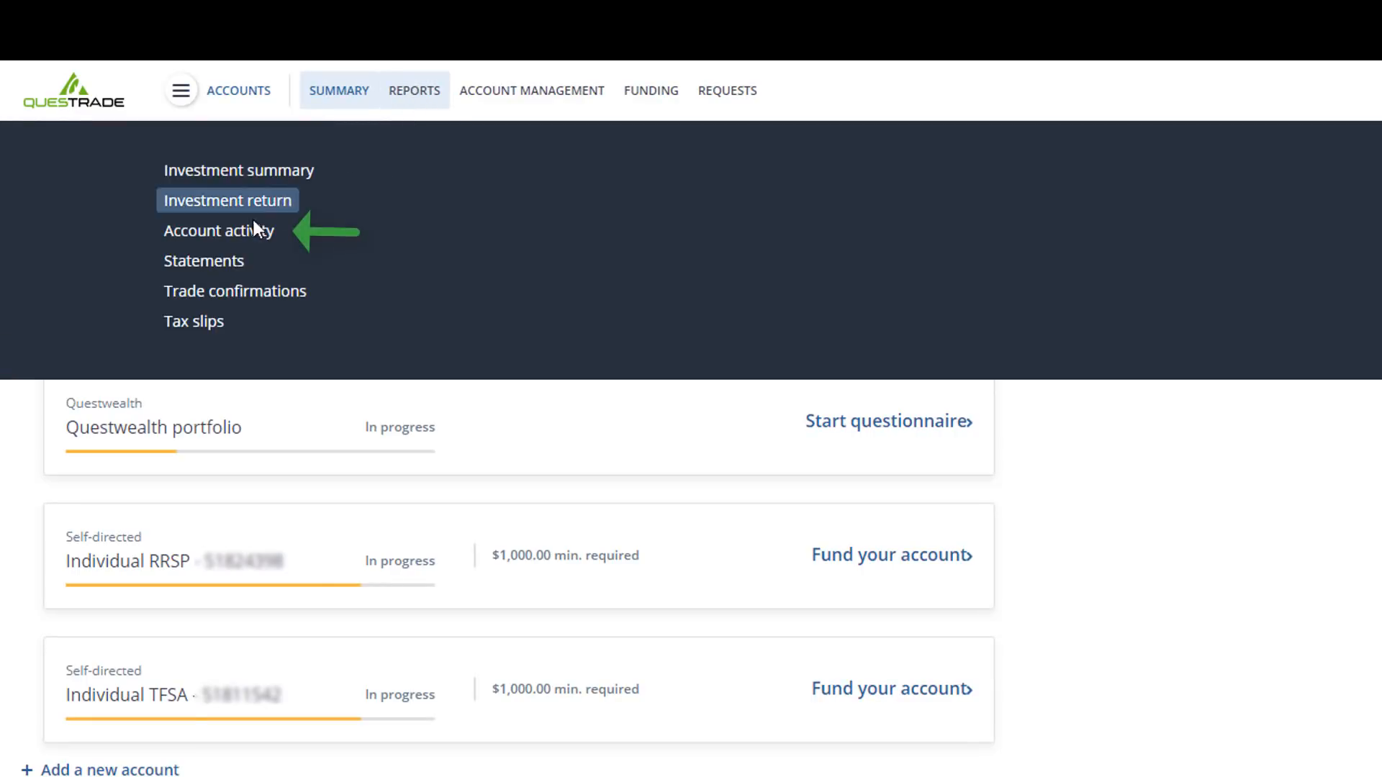
{"action": "left_click", "coordinate": [241, 237]}
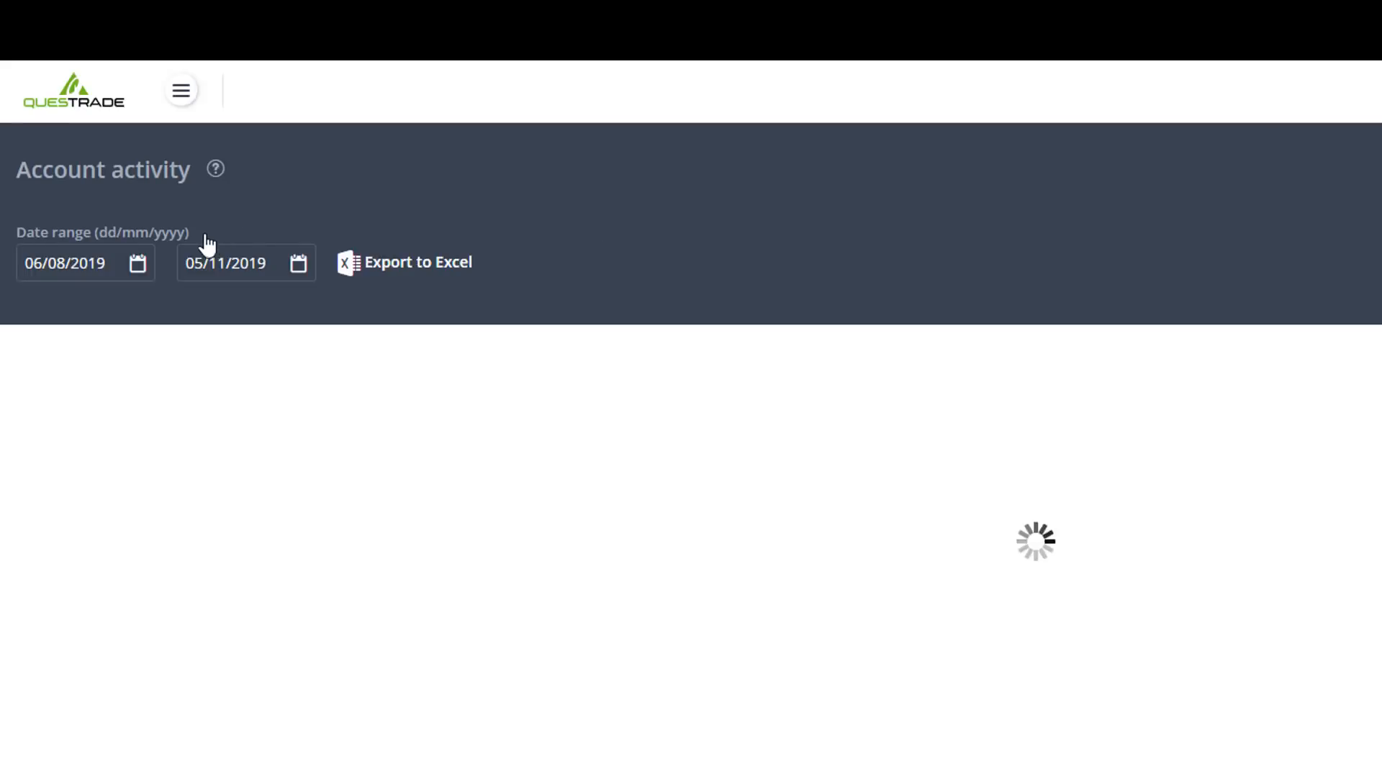
{"action": "left_click", "coordinate": [137, 264]}
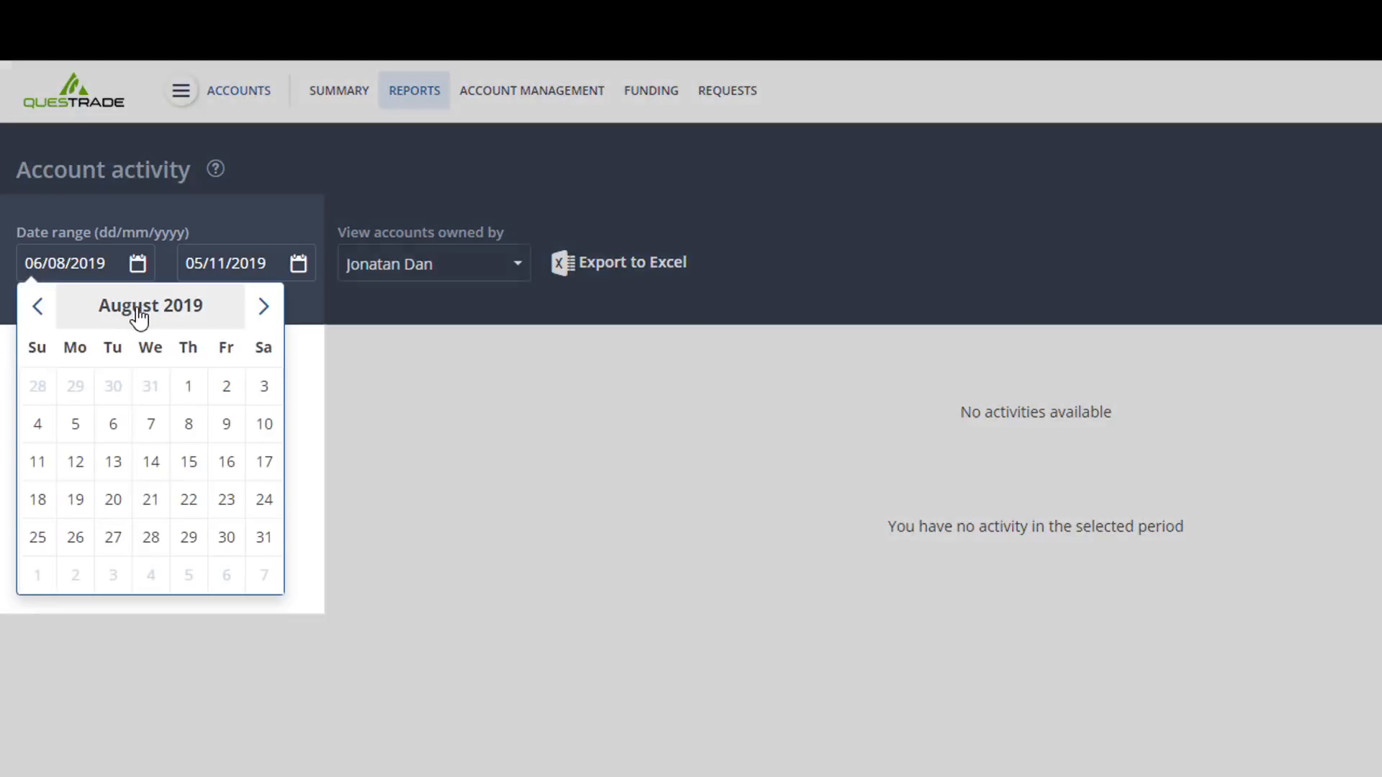
{"action": "left_click", "coordinate": [137, 311]}
{"action": "left_click", "coordinate": [137, 311]}
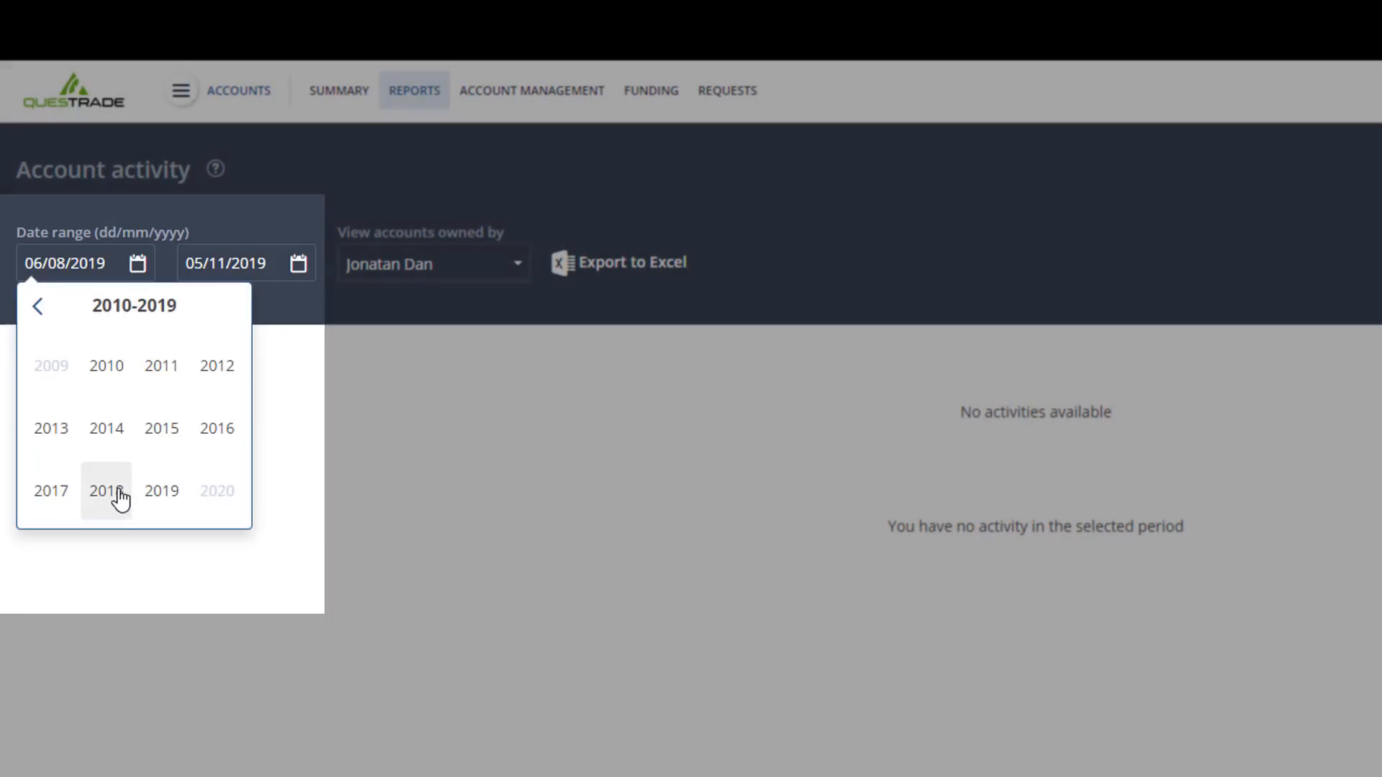
{"action": "left_click", "coordinate": [109, 492]}
{"action": "left_click", "coordinate": [48, 376]}
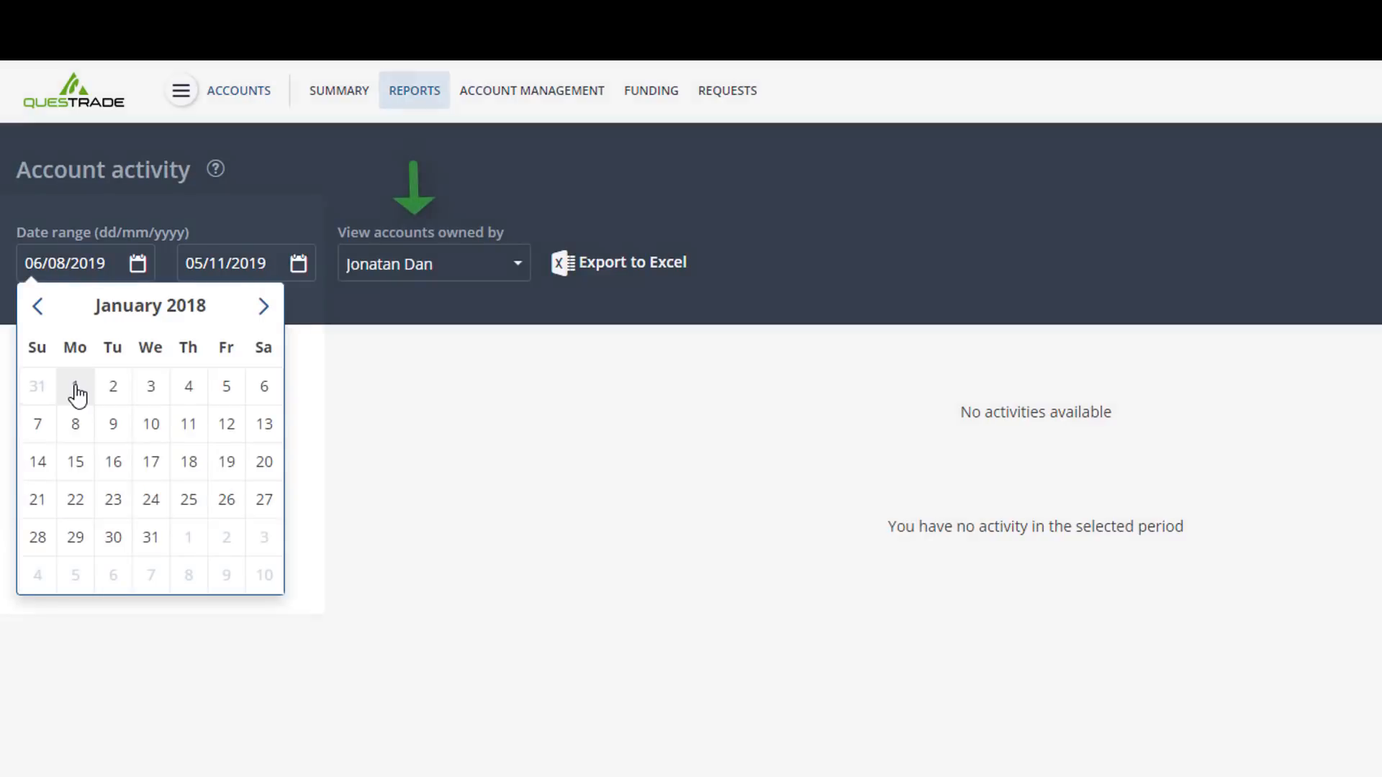
{"action": "left_click", "coordinate": [75, 392]}
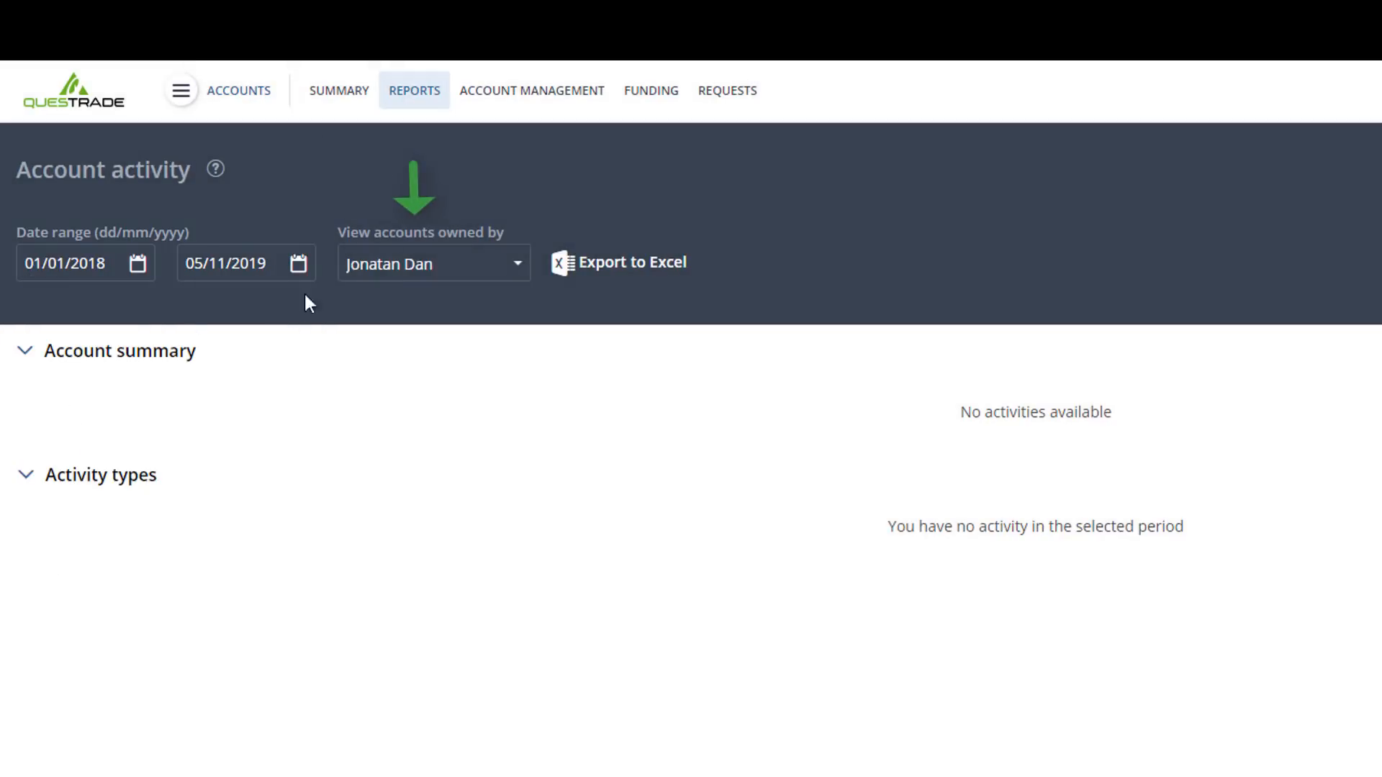
- Check the account owner choices, keep the current owner, and look through the account summary and activity types
{"action": "left_click", "coordinate": [479, 268]}
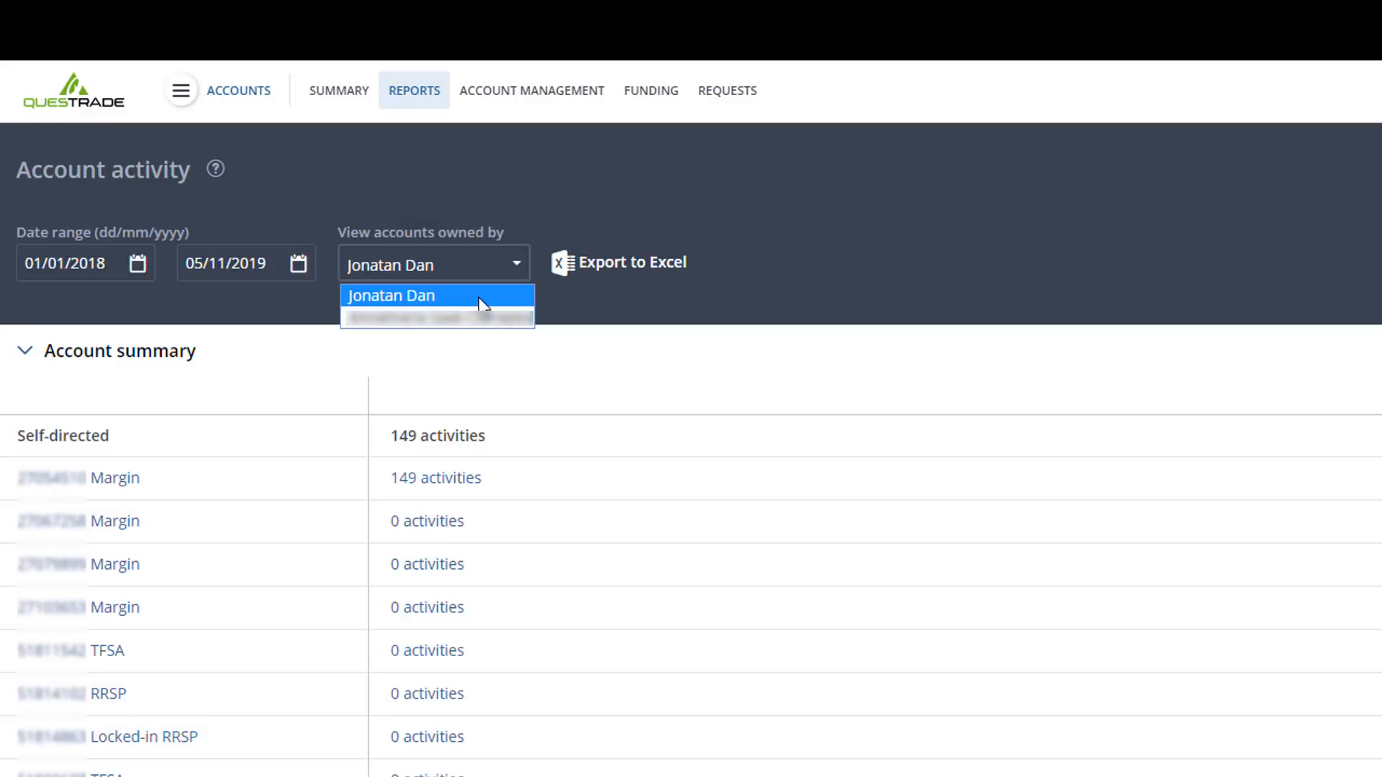
{"action": "left_click", "coordinate": [480, 296]}
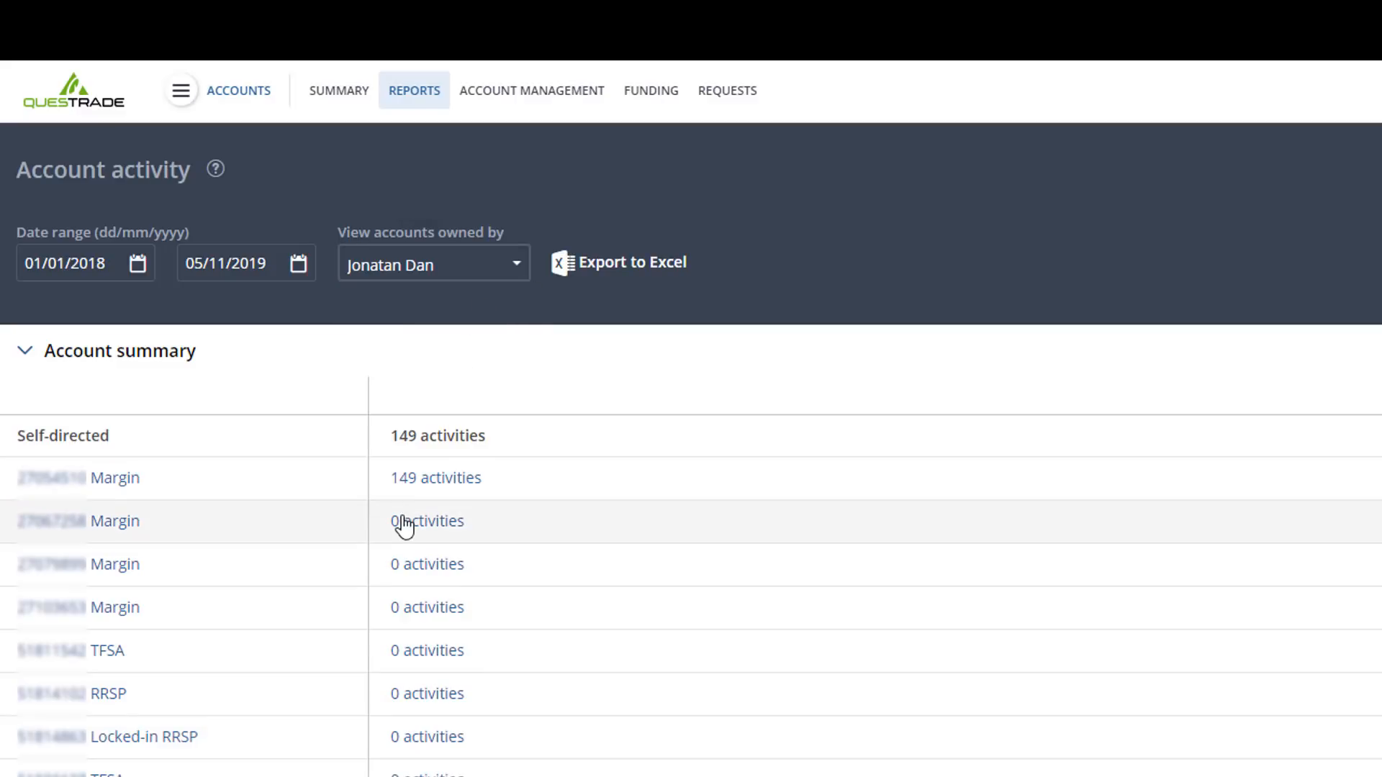
{"action": "scroll", "coordinate": [364, 550], "scroll_direction": "down", "scroll_amount": 10}
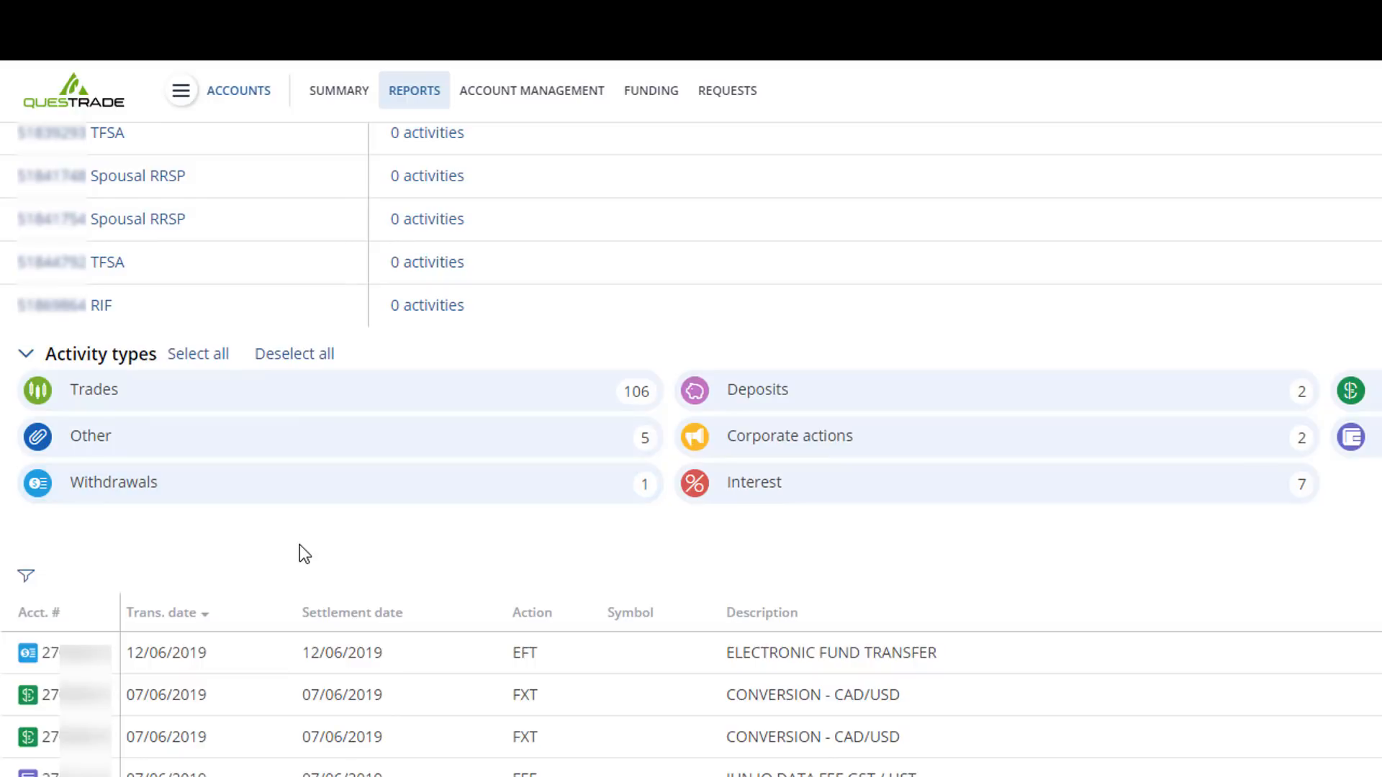
{"action": "scroll", "coordinate": [298, 546], "scroll_direction": "up", "scroll_amount": 10}
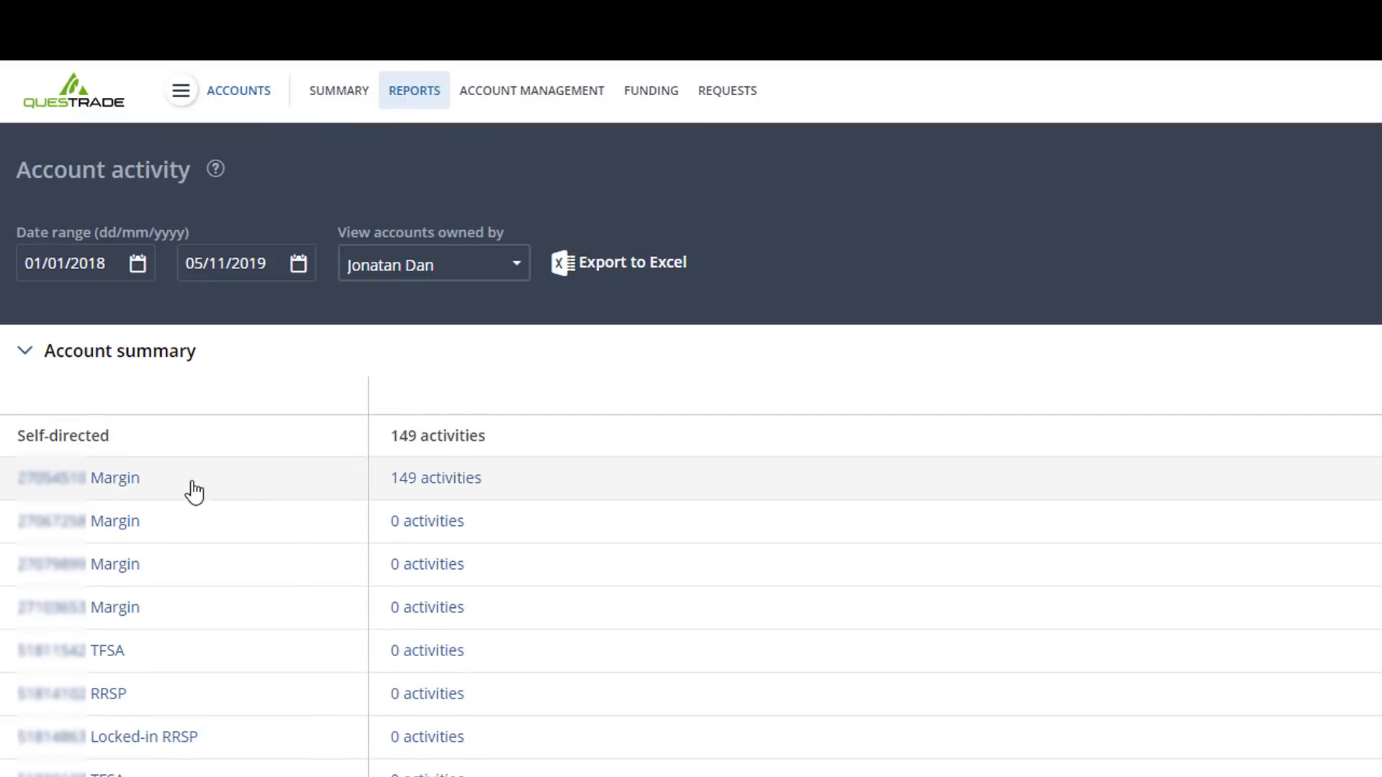
- Open the activity of the first Margin account and exclude Fees and rebates and Withdrawals
{"action": "left_click", "coordinate": [81, 481]}
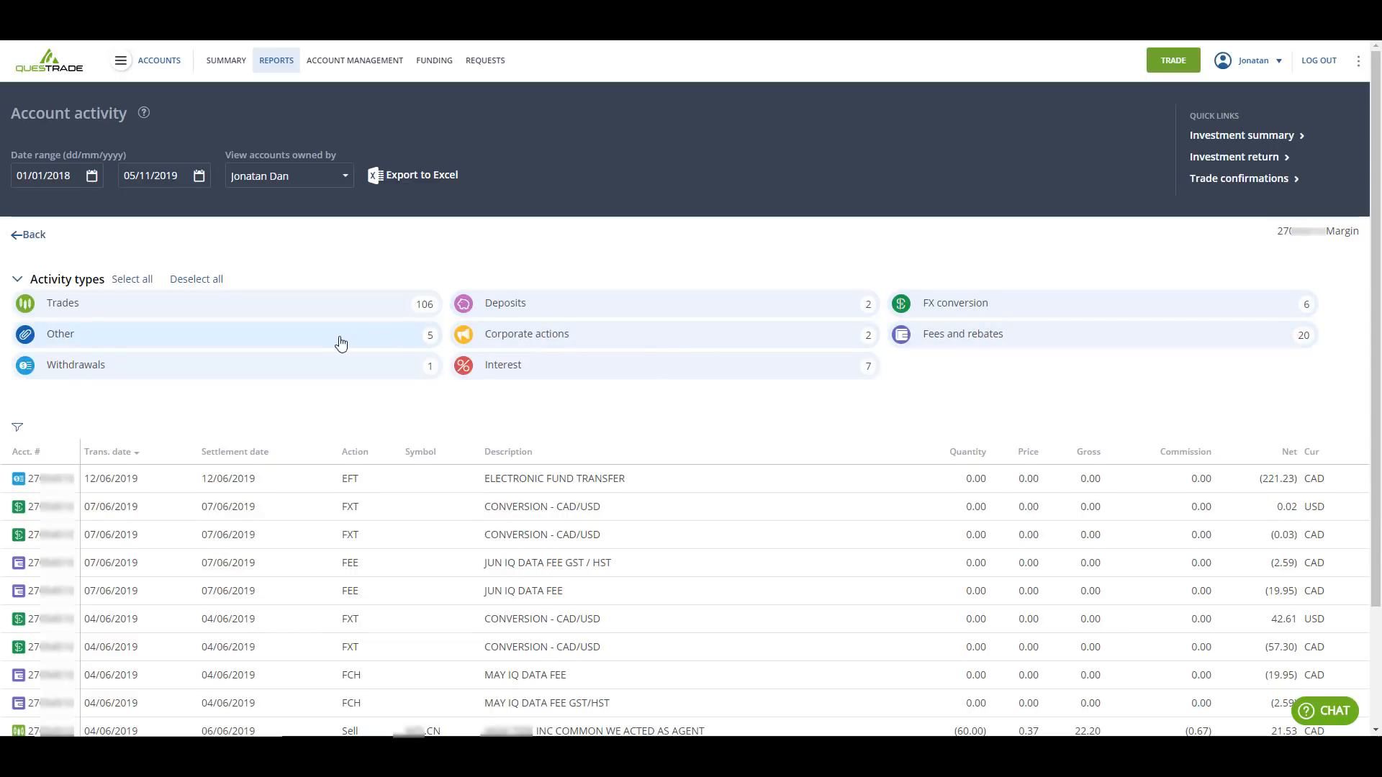
{"action": "left_click", "coordinate": [962, 349]}
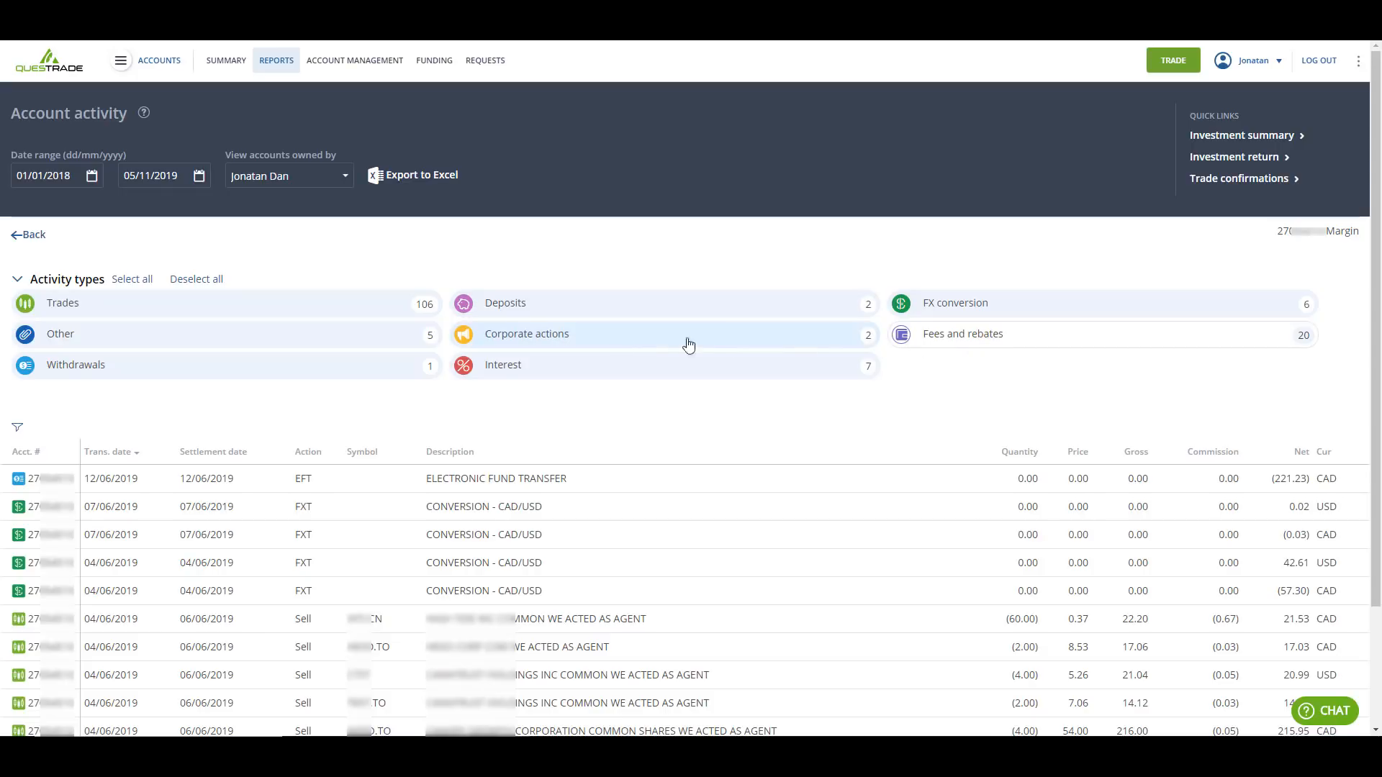
{"action": "left_click", "coordinate": [186, 370]}
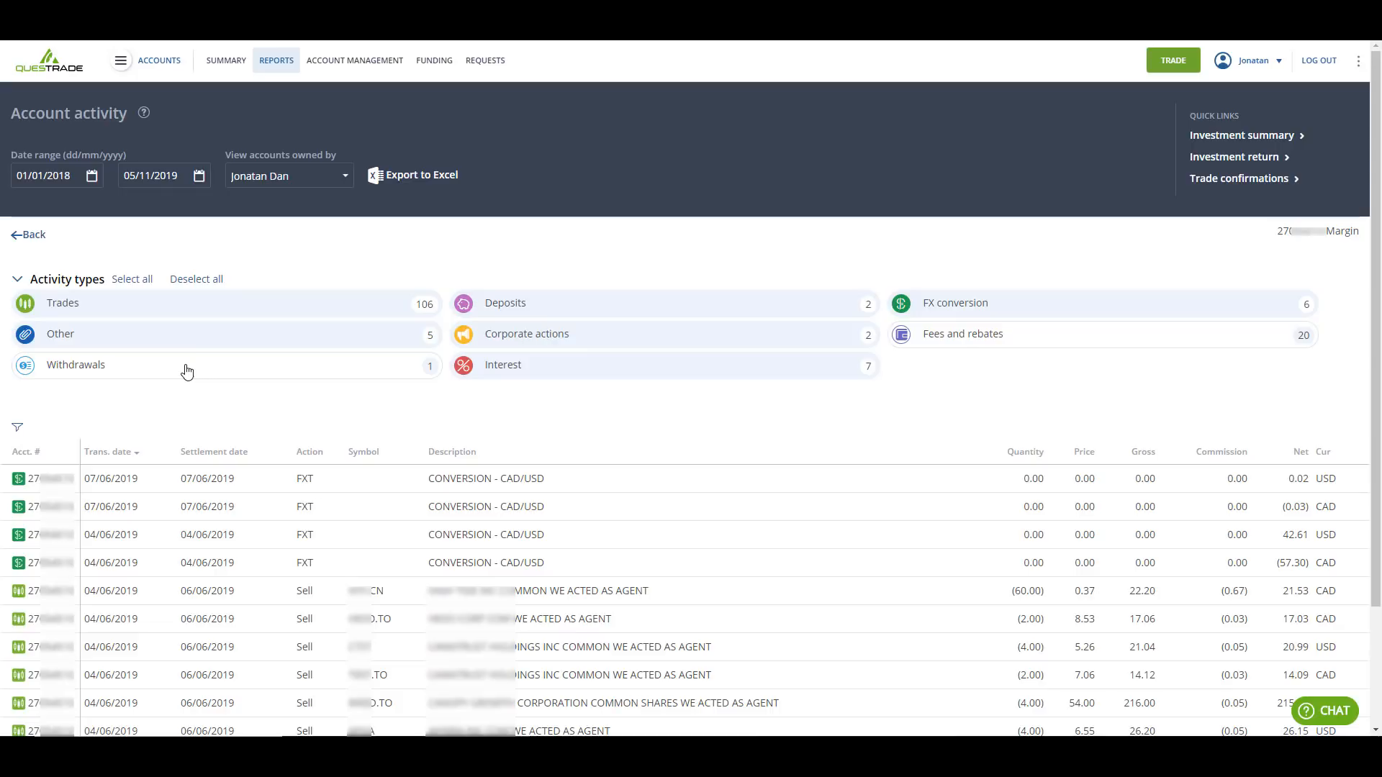
- Deselect all activity types, show only Trades, and look through the listed transactions
{"action": "left_click", "coordinate": [195, 283]}
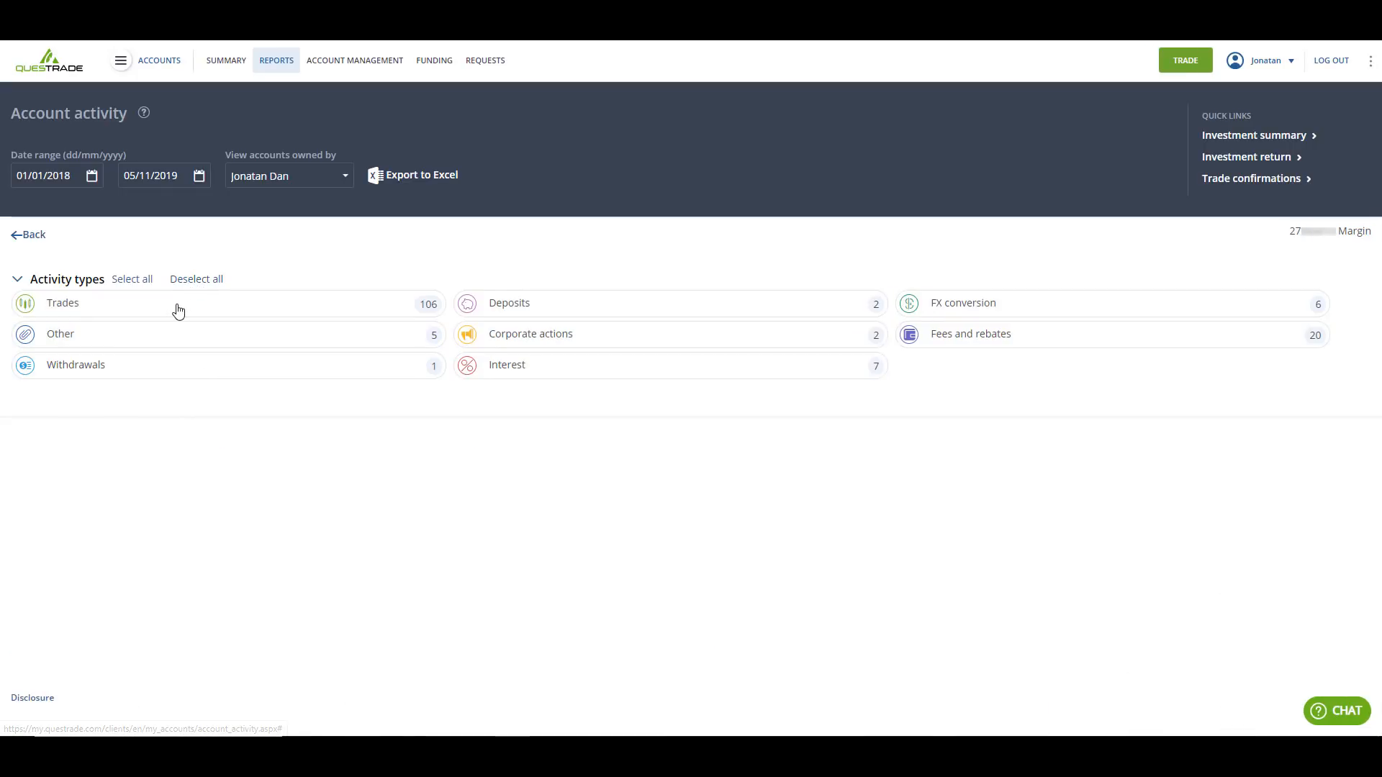
{"action": "left_click", "coordinate": [178, 309]}
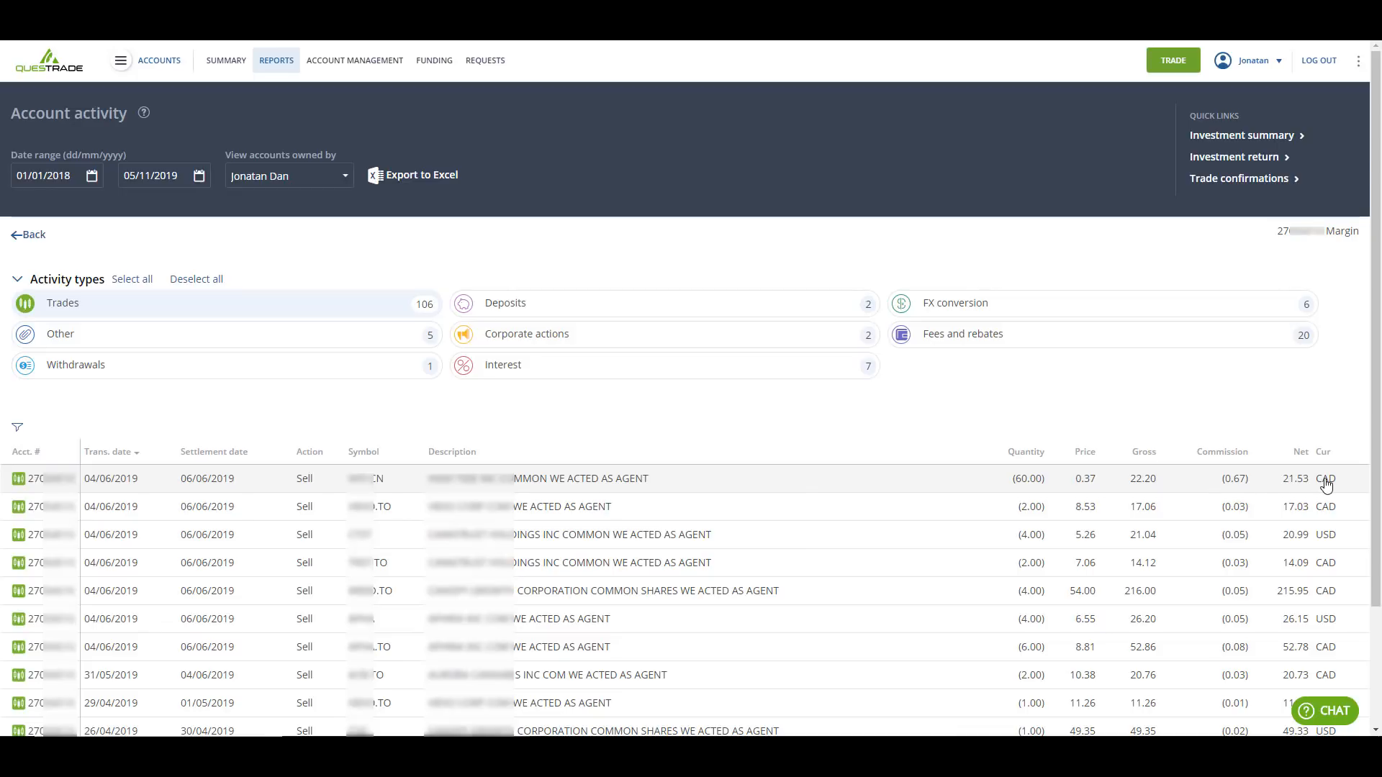
{"action": "scroll", "coordinate": [828, 442], "scroll_direction": "down", "scroll_amount": 2}
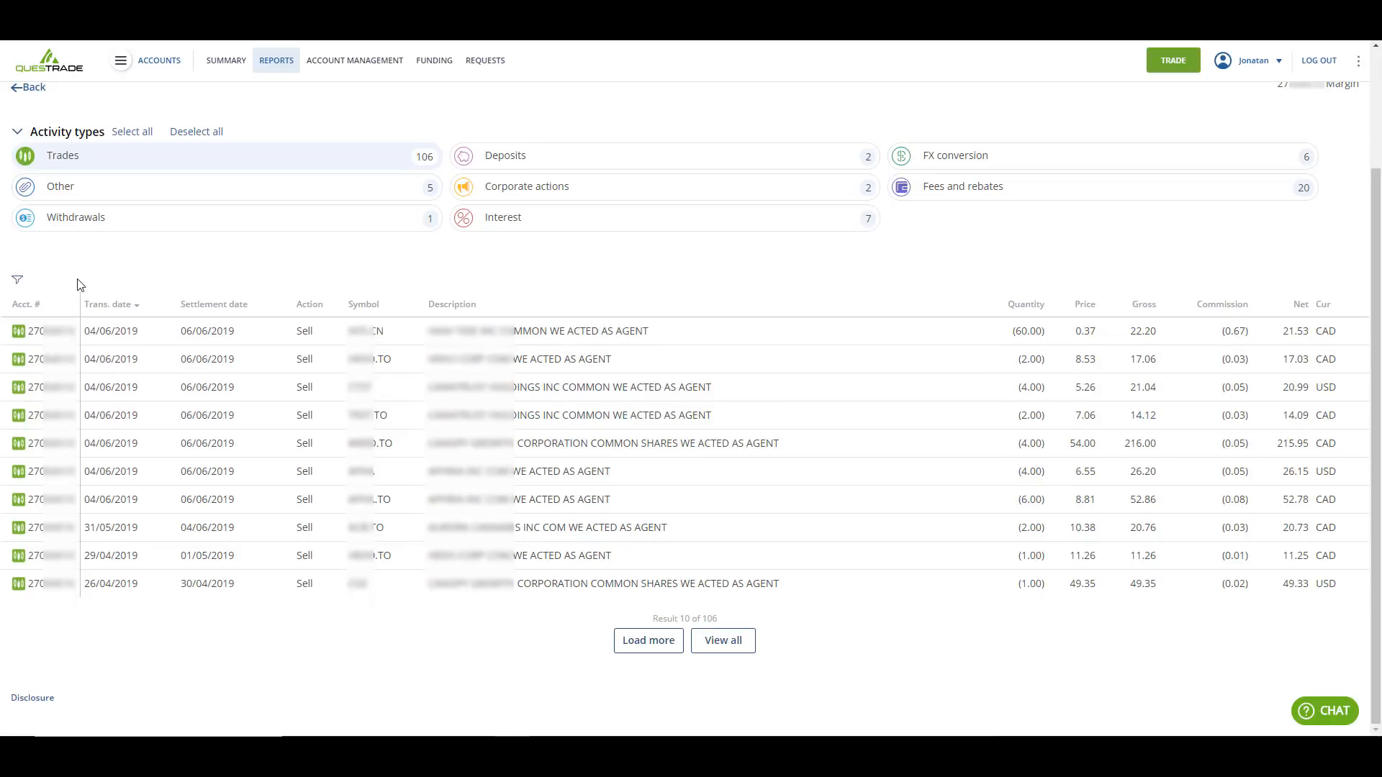
- Check the symbol filter of the trades list, and sort the trades by description in ascending, descending and again ascending order
{"action": "left_click", "coordinate": [17, 280]}
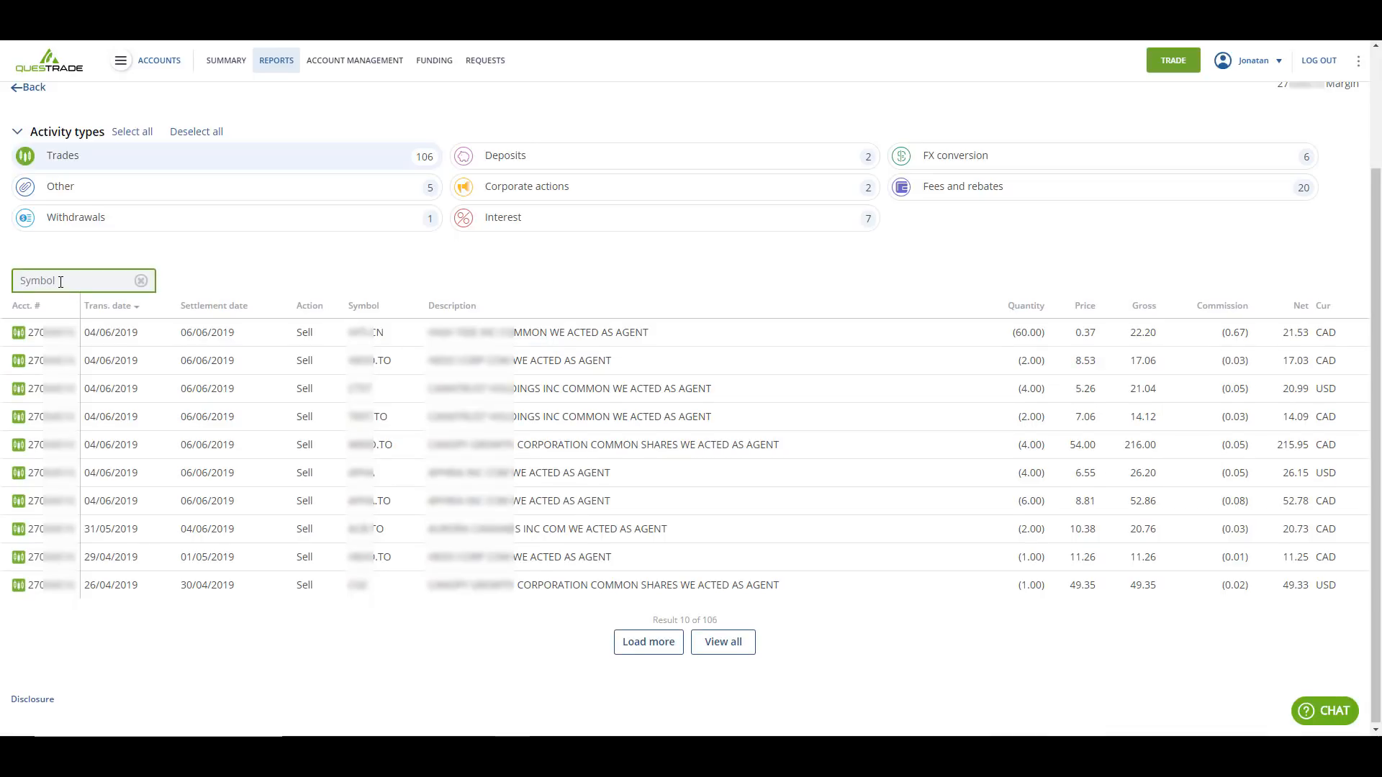
{"action": "left_click", "coordinate": [252, 284]}
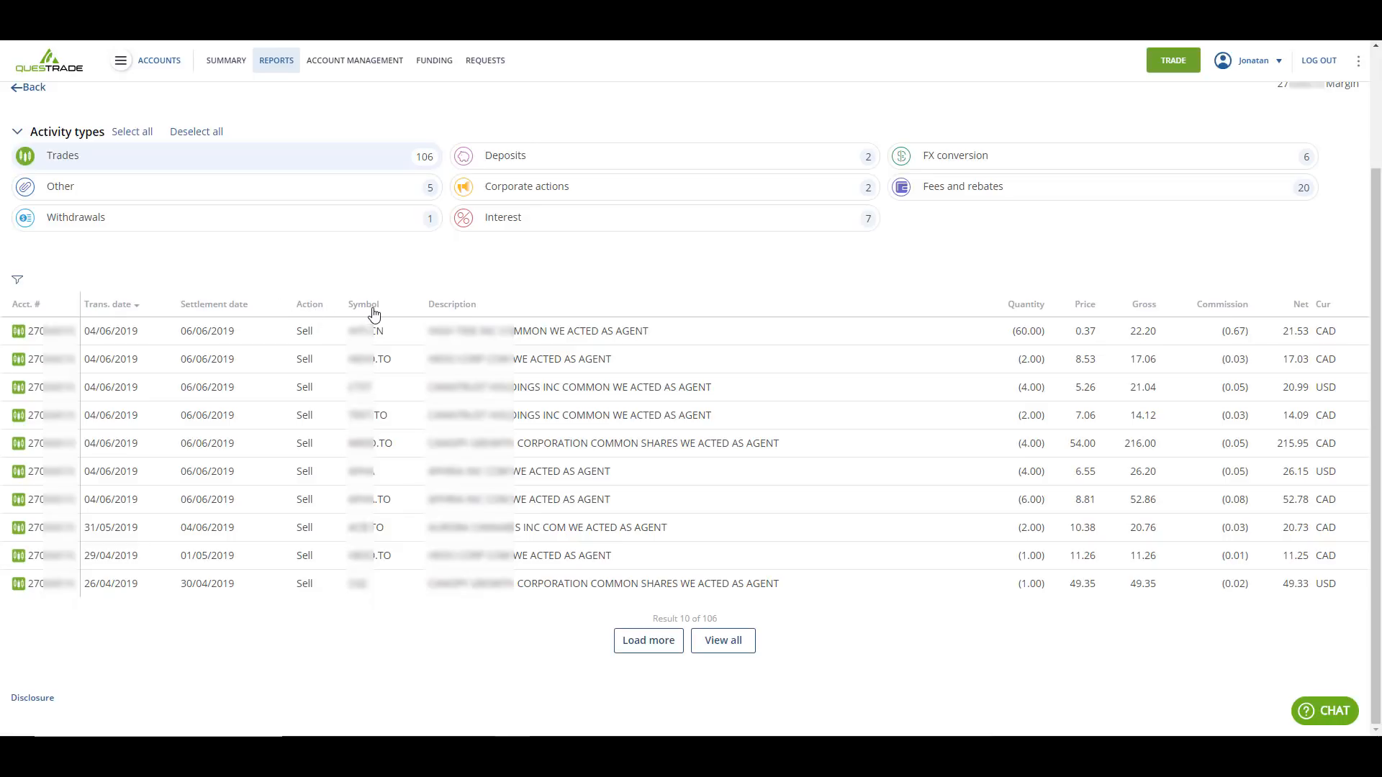
{"action": "left_click", "coordinate": [462, 308]}
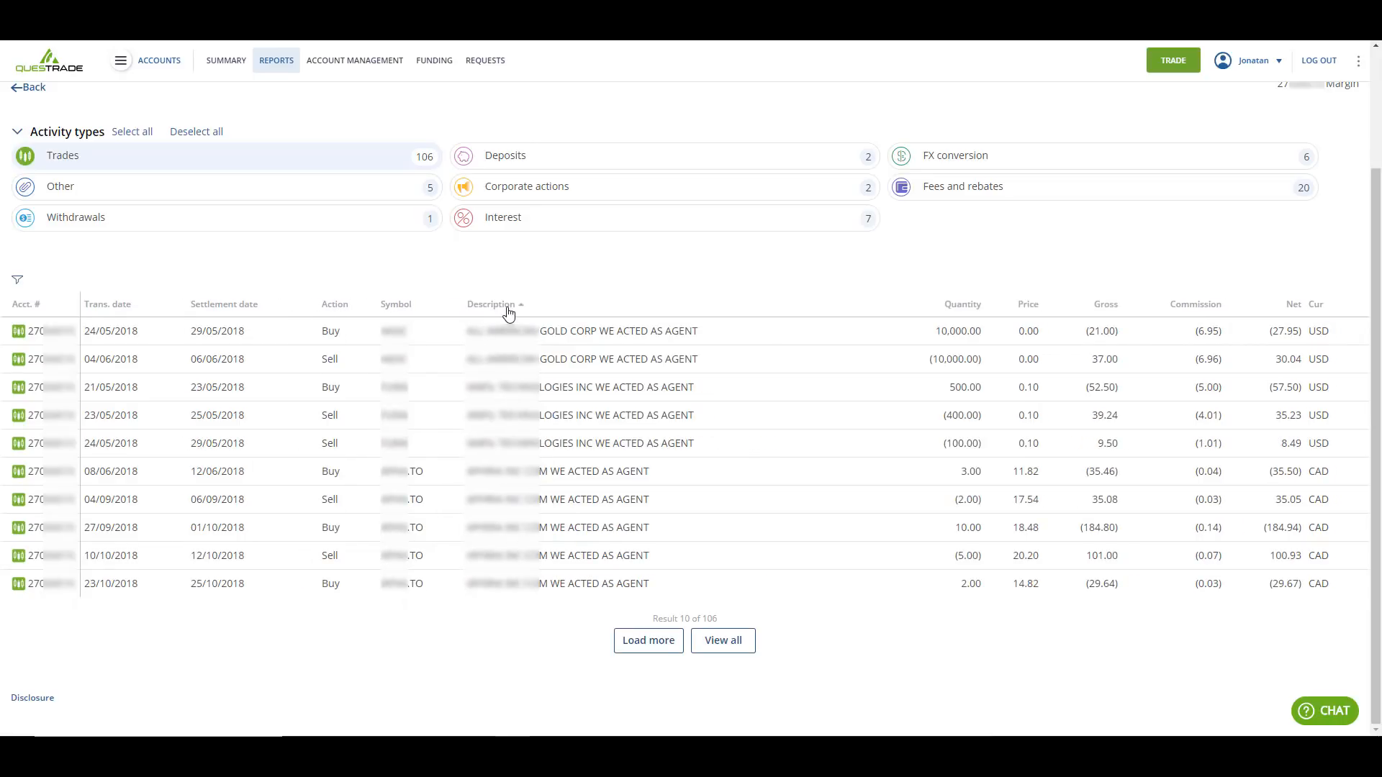
{"action": "left_click", "coordinate": [504, 311]}
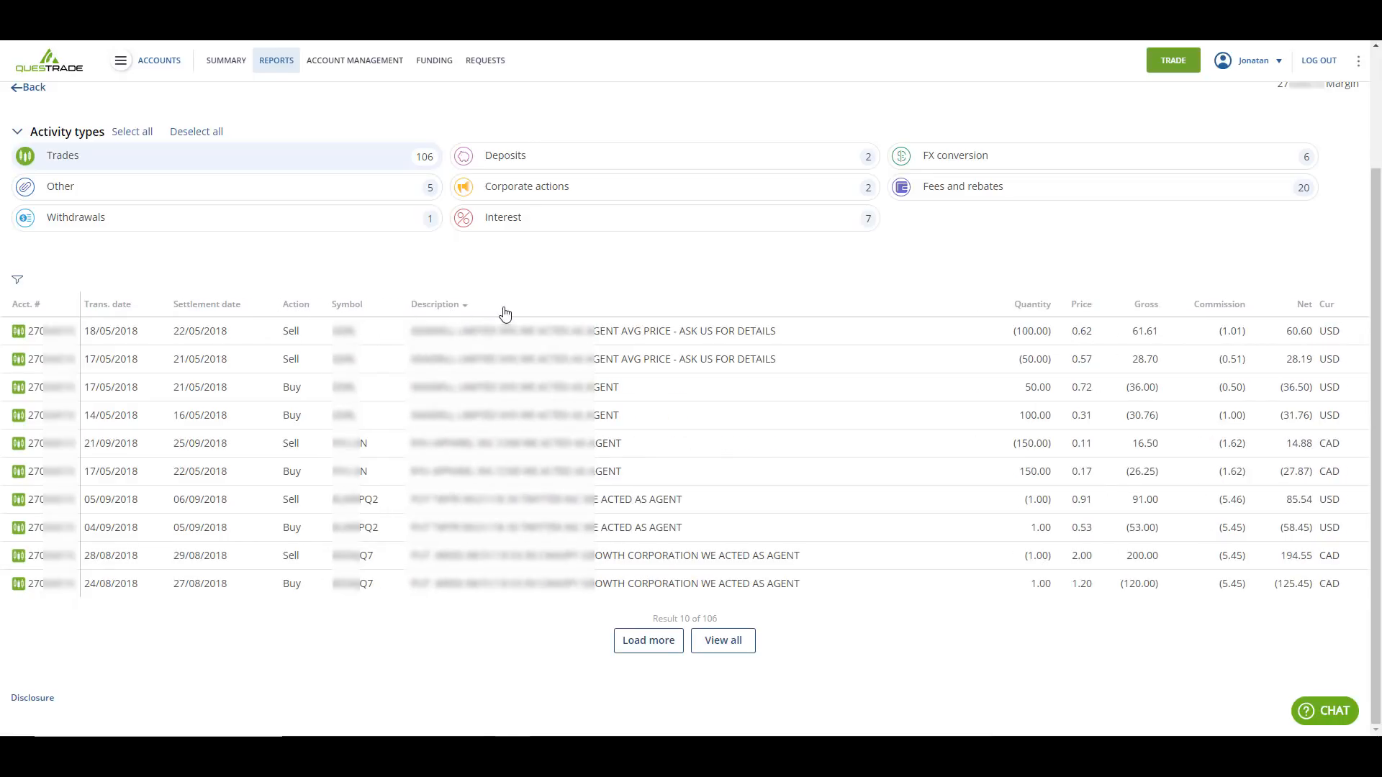
{"action": "left_click", "coordinate": [445, 311]}
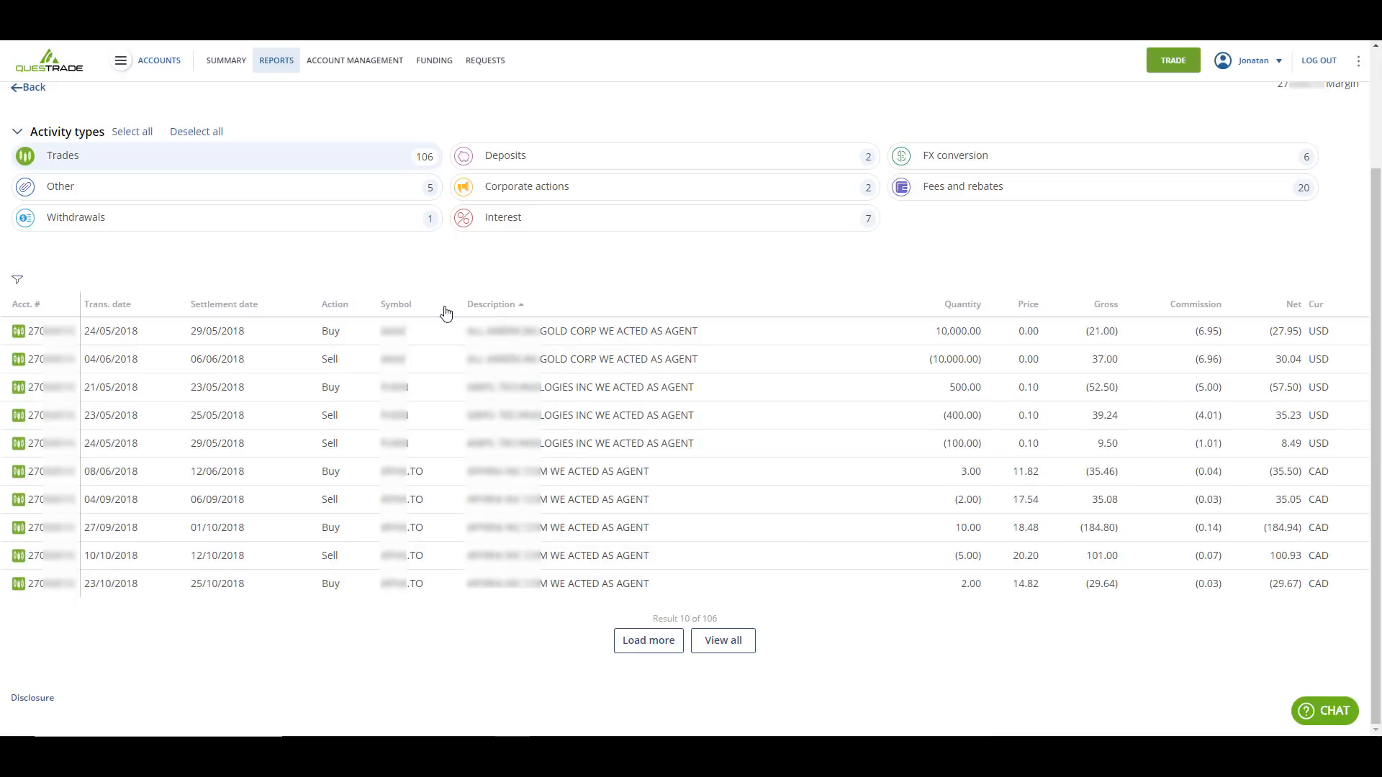
- Leave the account report for the public Questrade home page and show its Resources options
{"action": "scroll", "coordinate": [446, 311], "scroll_direction": "up", "scroll_amount": 2}
{"action": "left_click", "coordinate": [426, 176]}
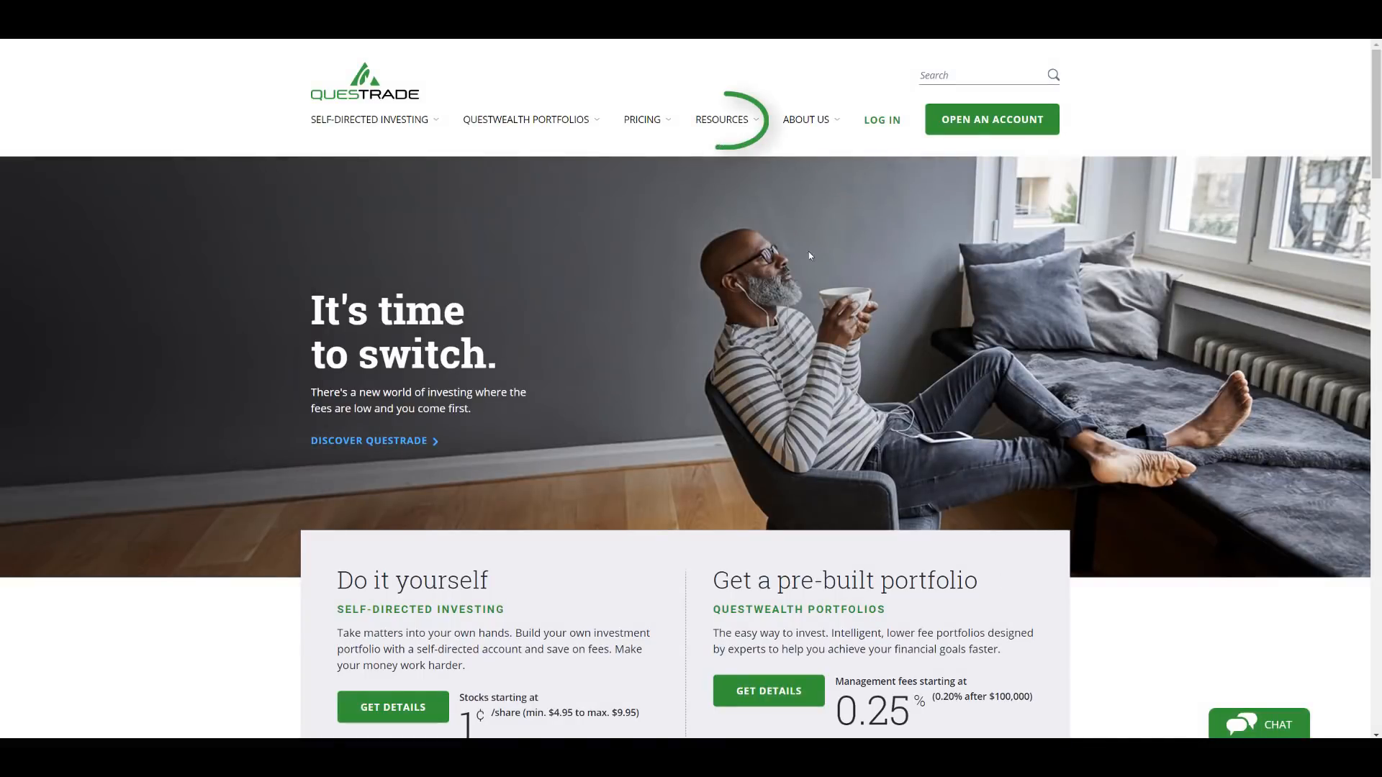
{"action": "left_click", "coordinate": [726, 120]}
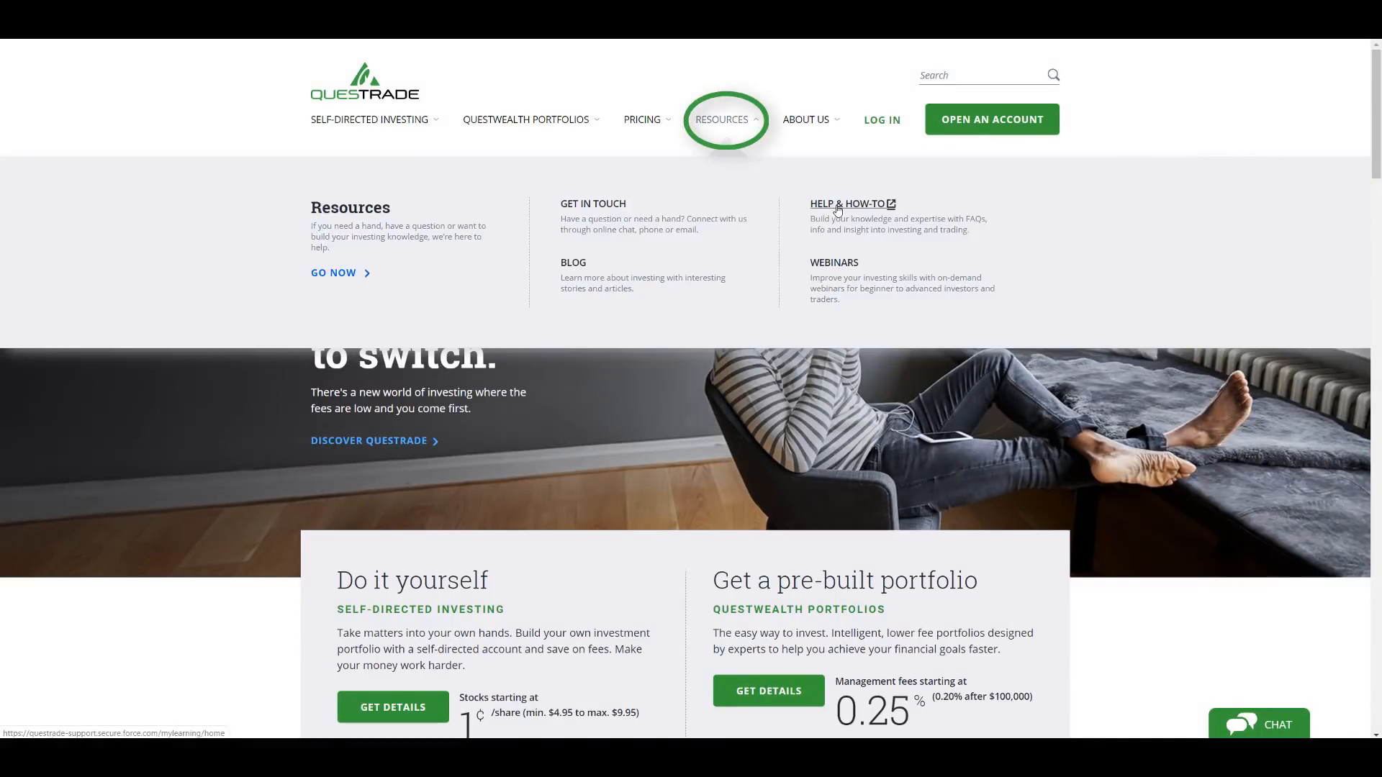